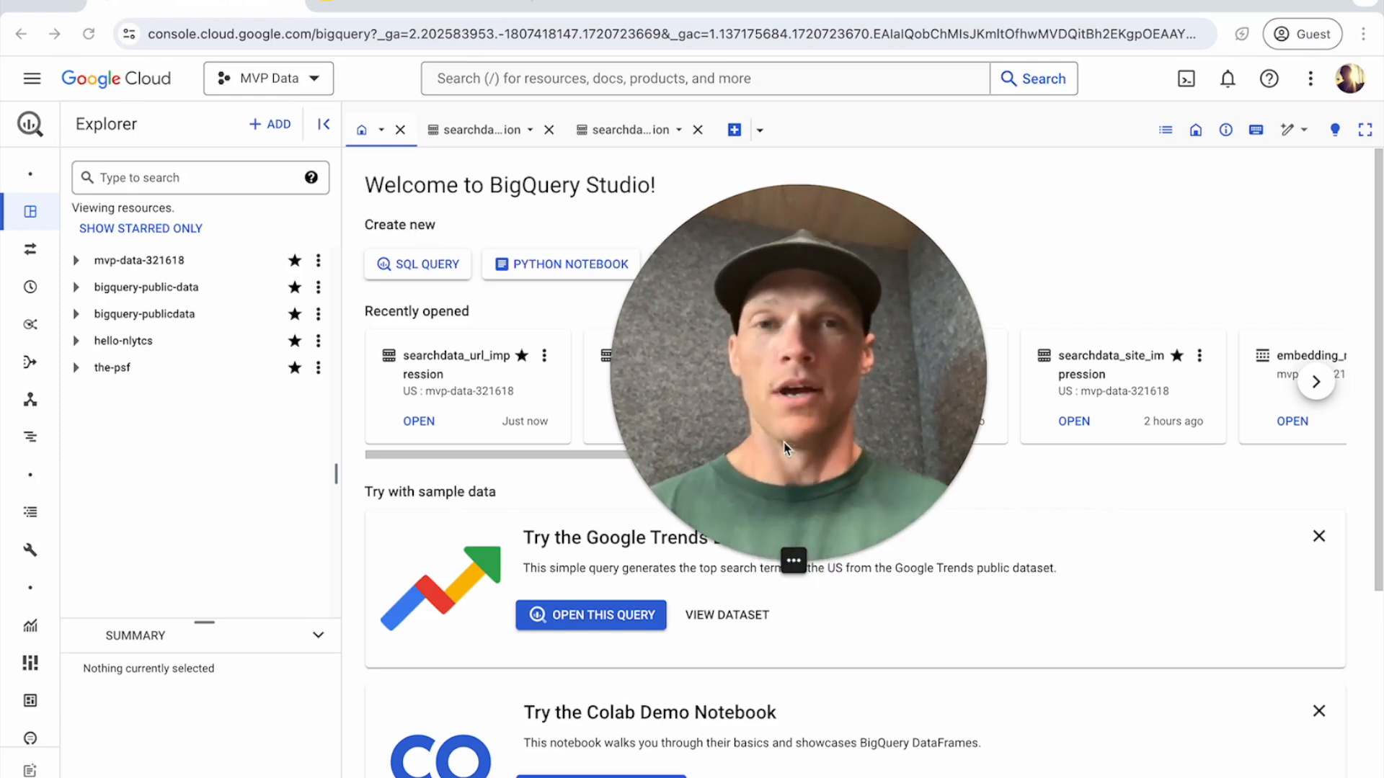
left_click_drag(784, 442, 1112, 396)
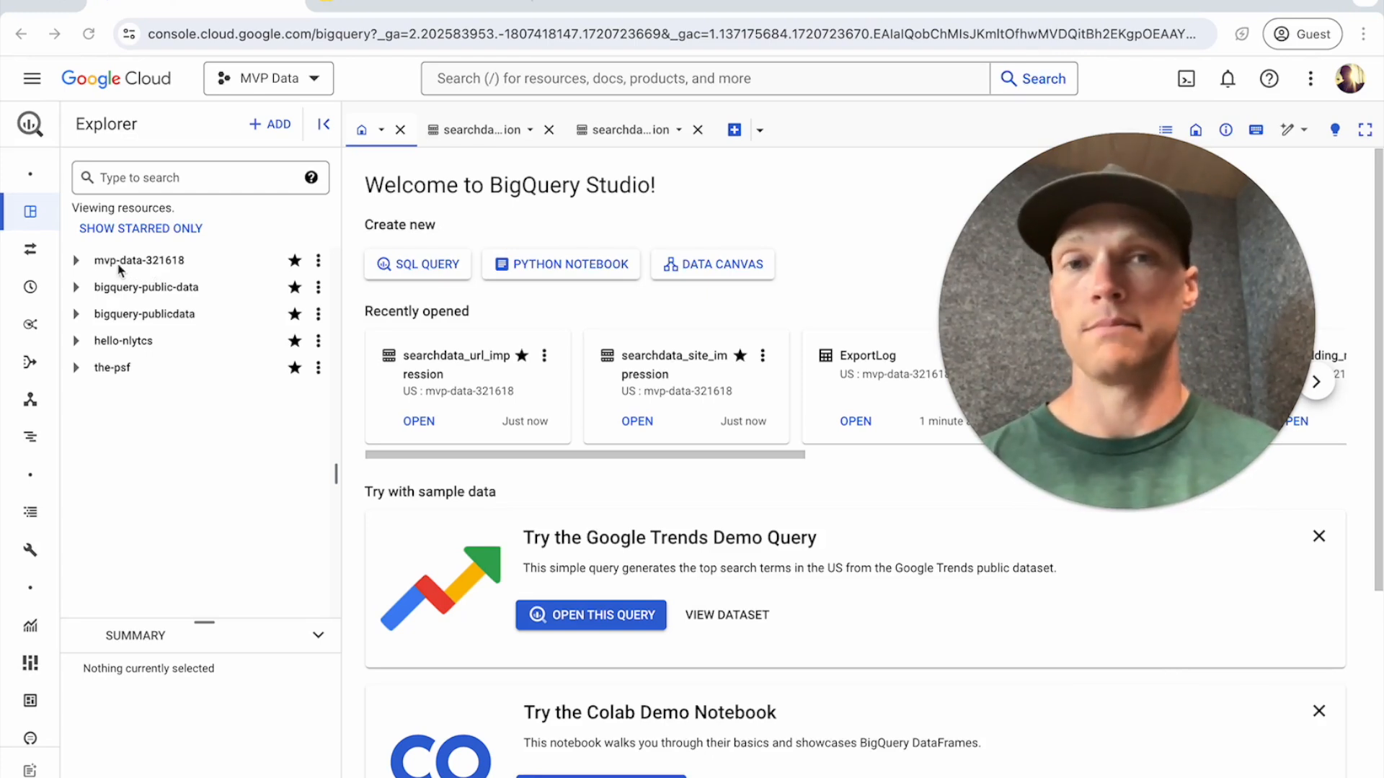
Expand the mvp-data-321618 project and show the tables inside its searchconsole dataset
left_click(77, 262)
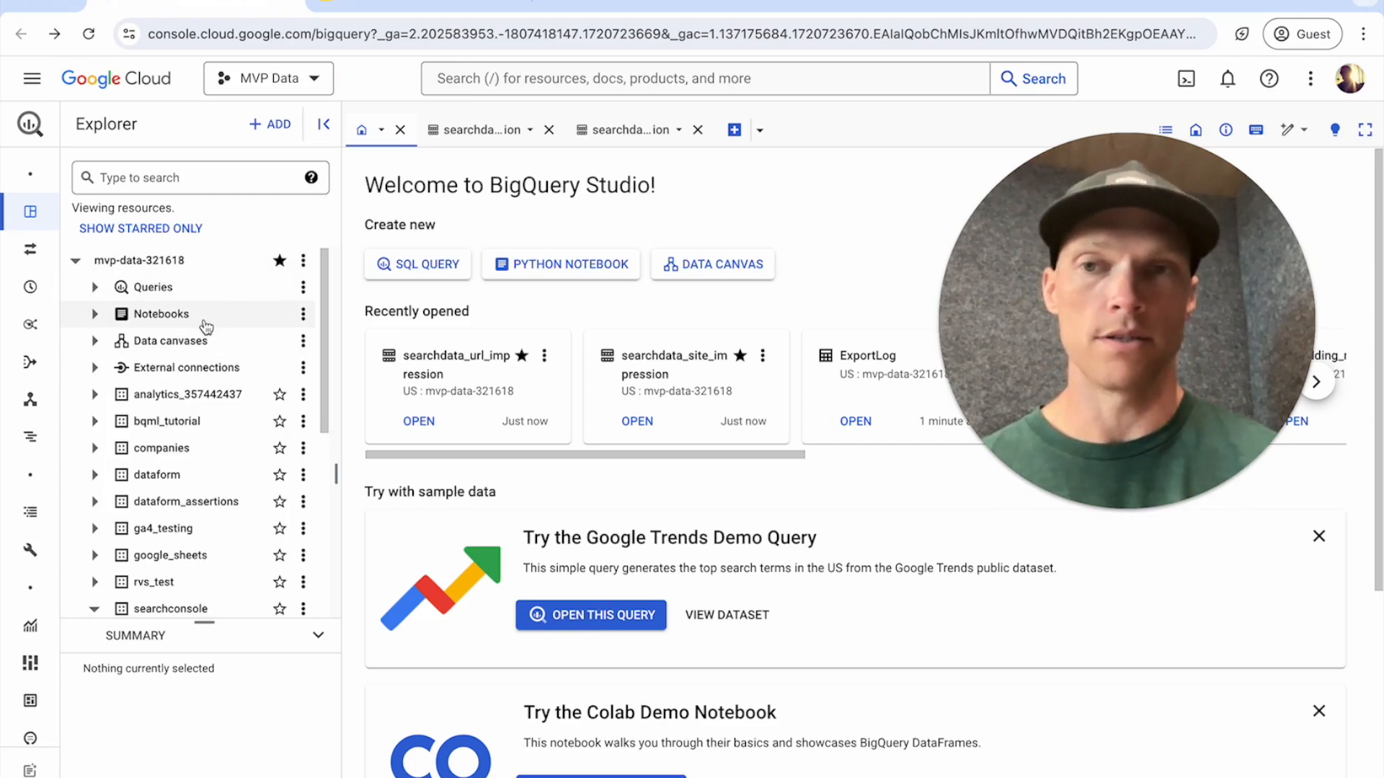
scroll(184, 469, "down", 1)
scroll(183, 464, "down", 2)
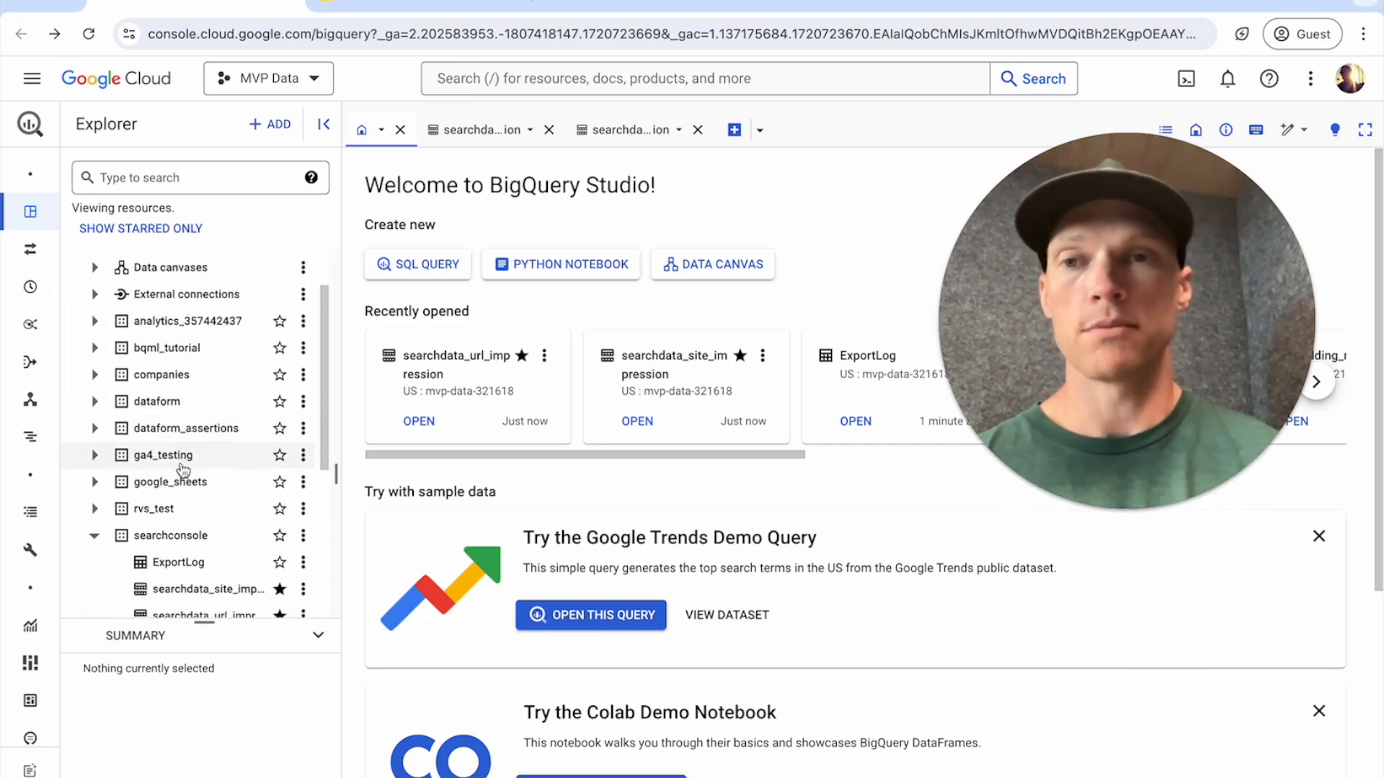
scroll(180, 461, "up", 1)
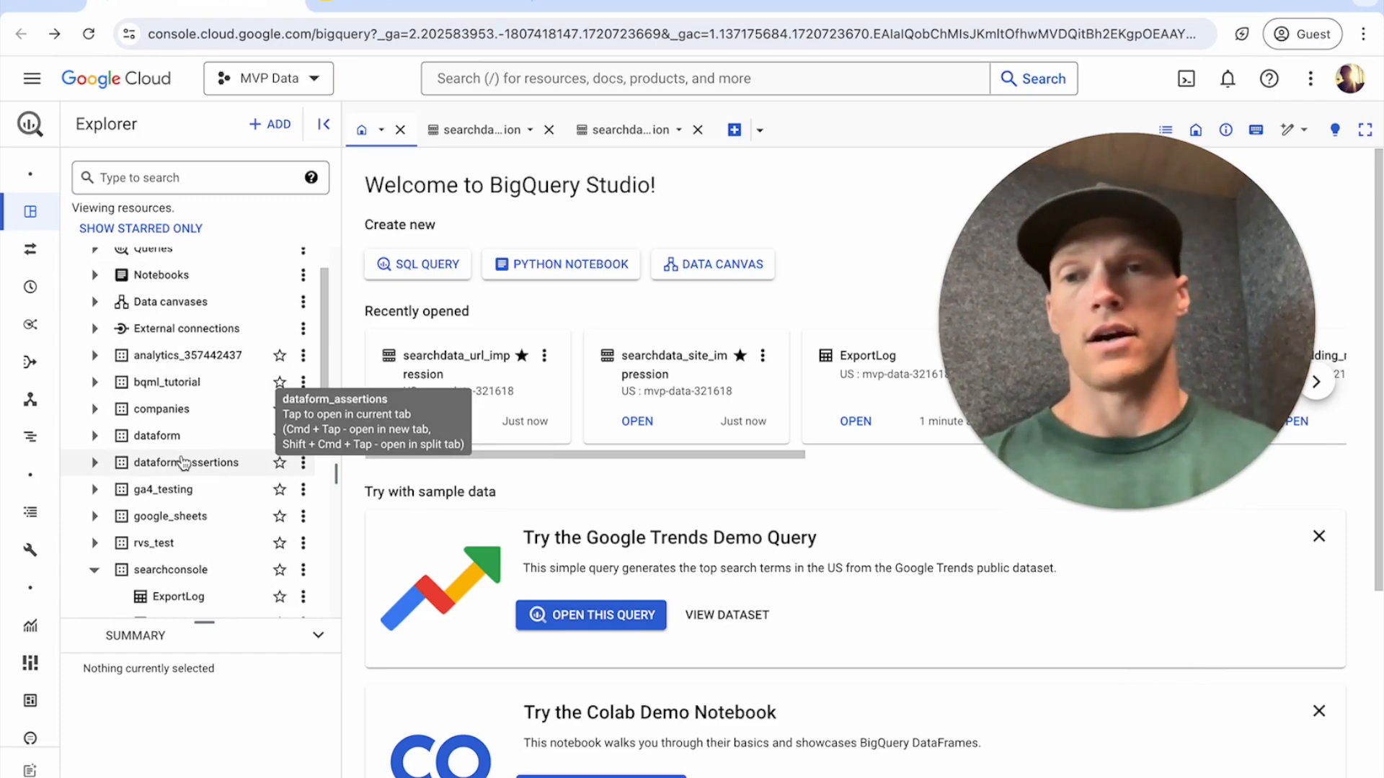
scroll(172, 475, "down", 3)
scroll(155, 506, "down", 2)
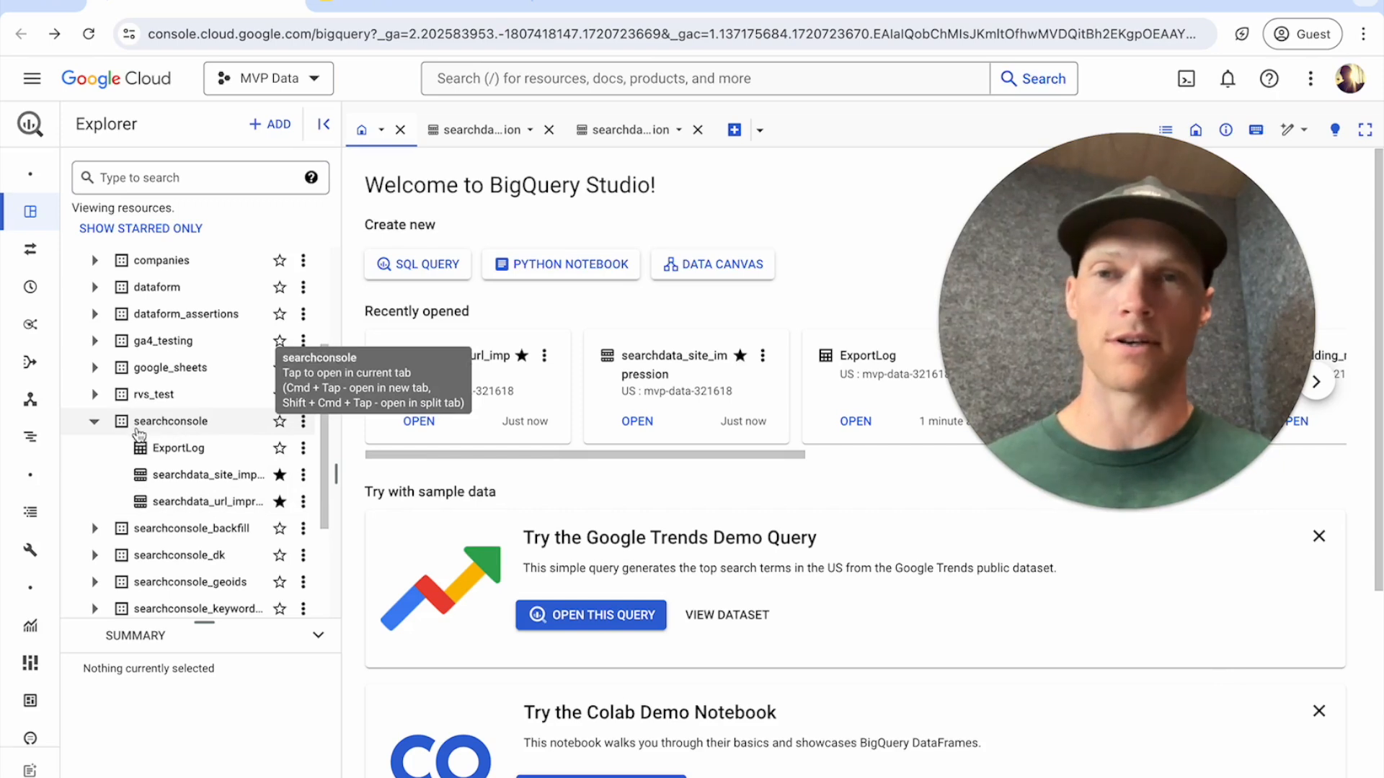
left_click(94, 421)
left_click(94, 421)
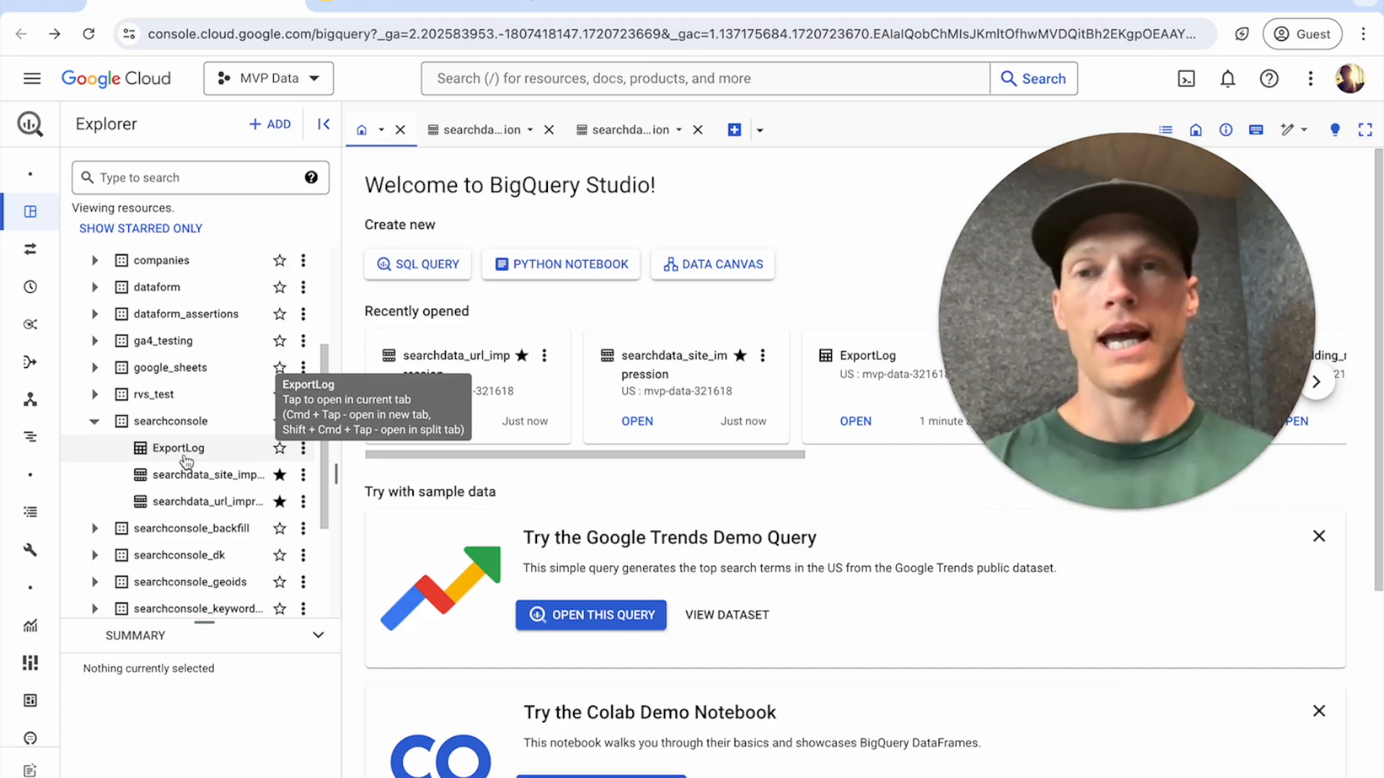
Open the searchdata_site_impression table and expand the full description of the data_date field in its schema
left_click_drag(336, 473, 419, 472)
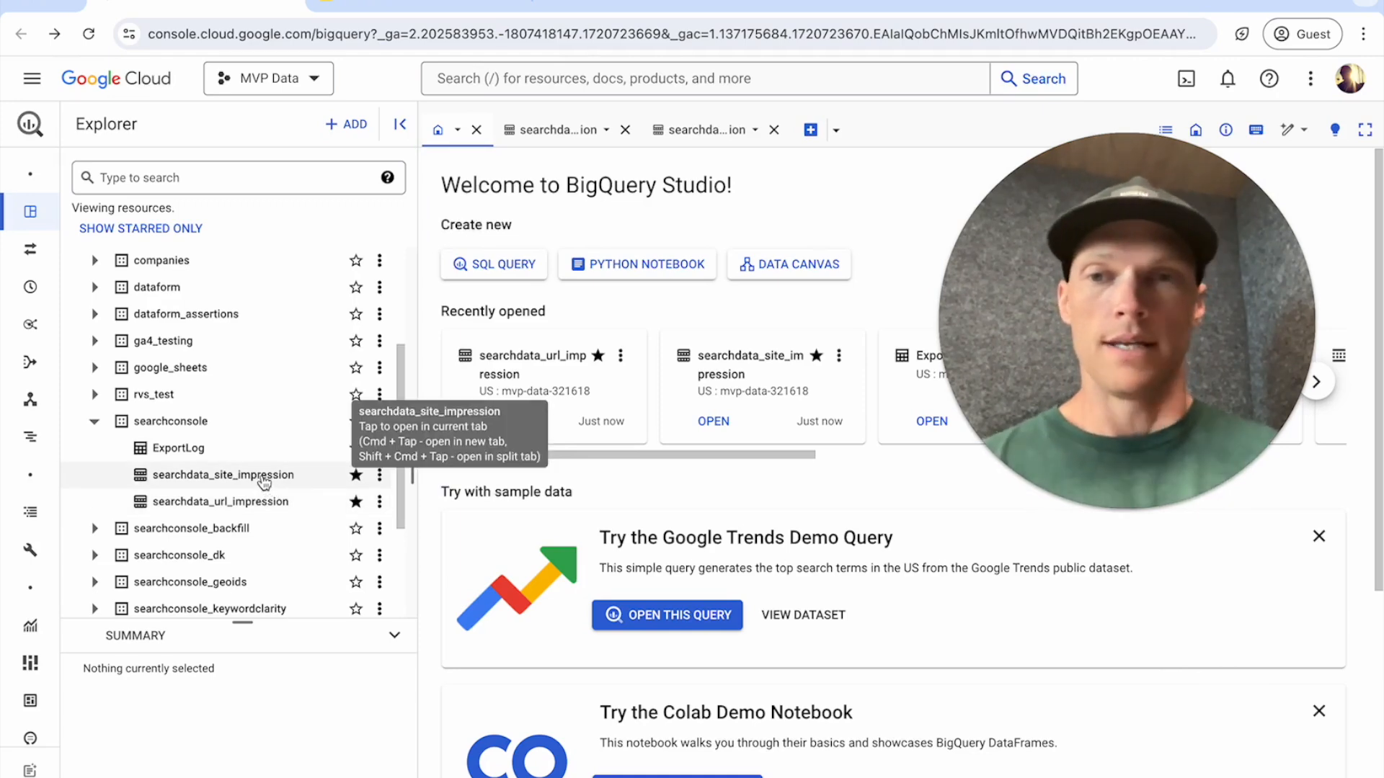
left_click(307, 485)
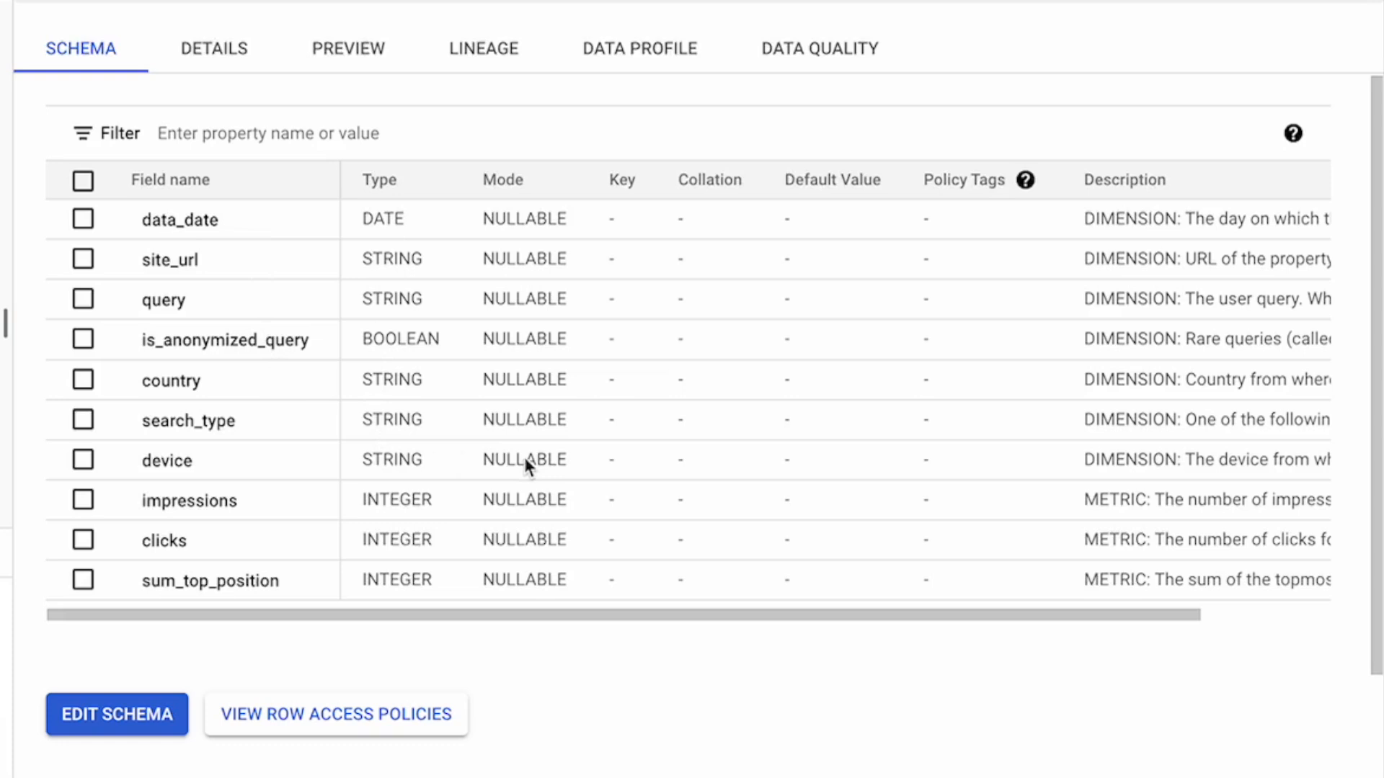
scroll(1080, 425, "right", 3)
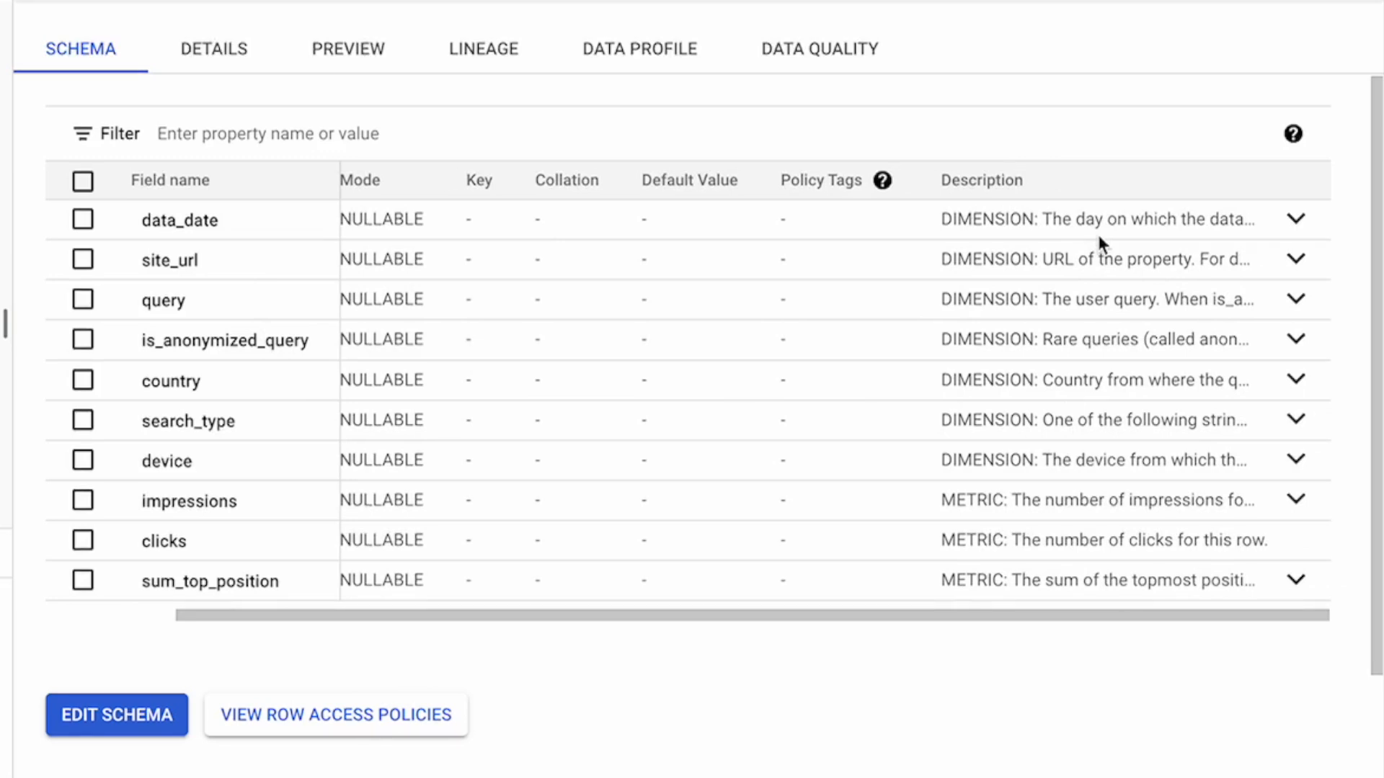
left_click(1297, 223)
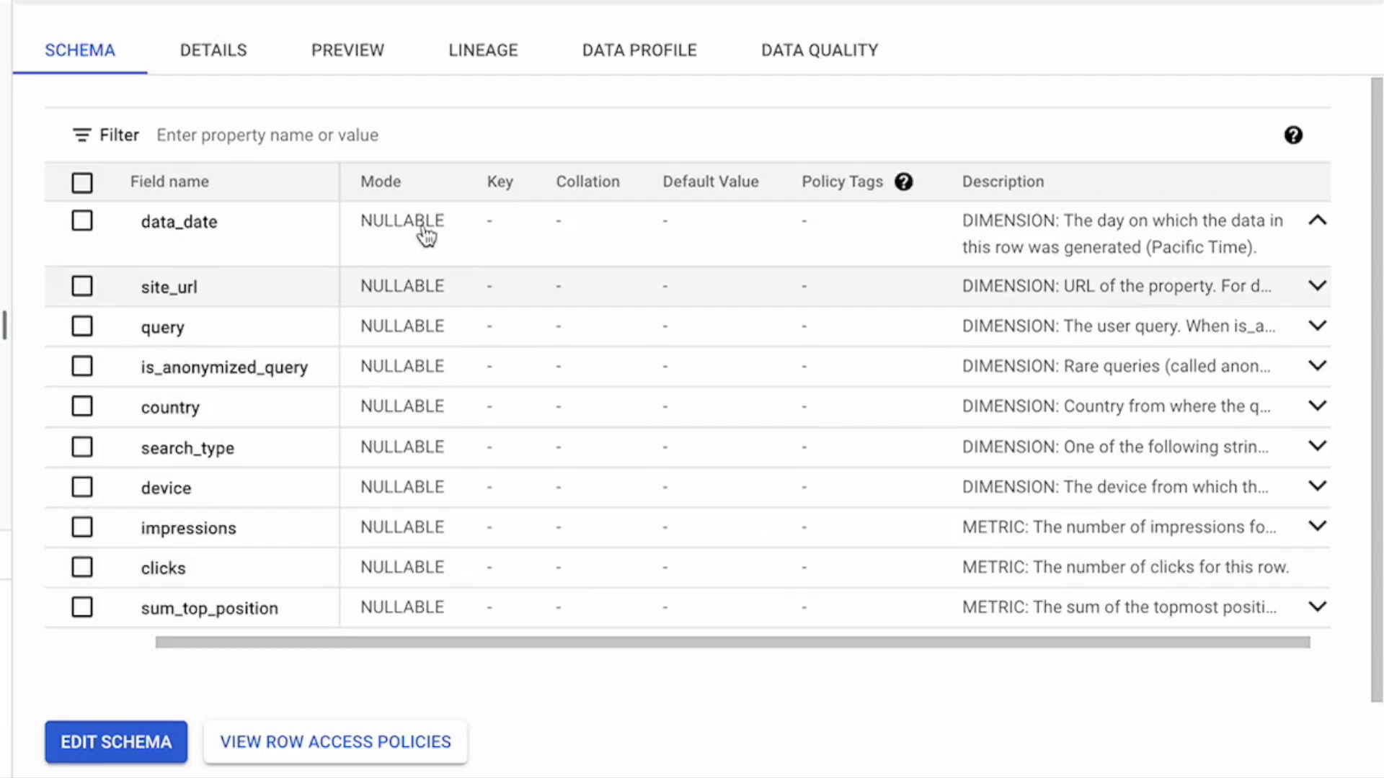
Review the searchdata_site_impression table's details, including its table info, partitioning settings and storage info
left_click(240, 53)
scroll(370, 303, "down", 1)
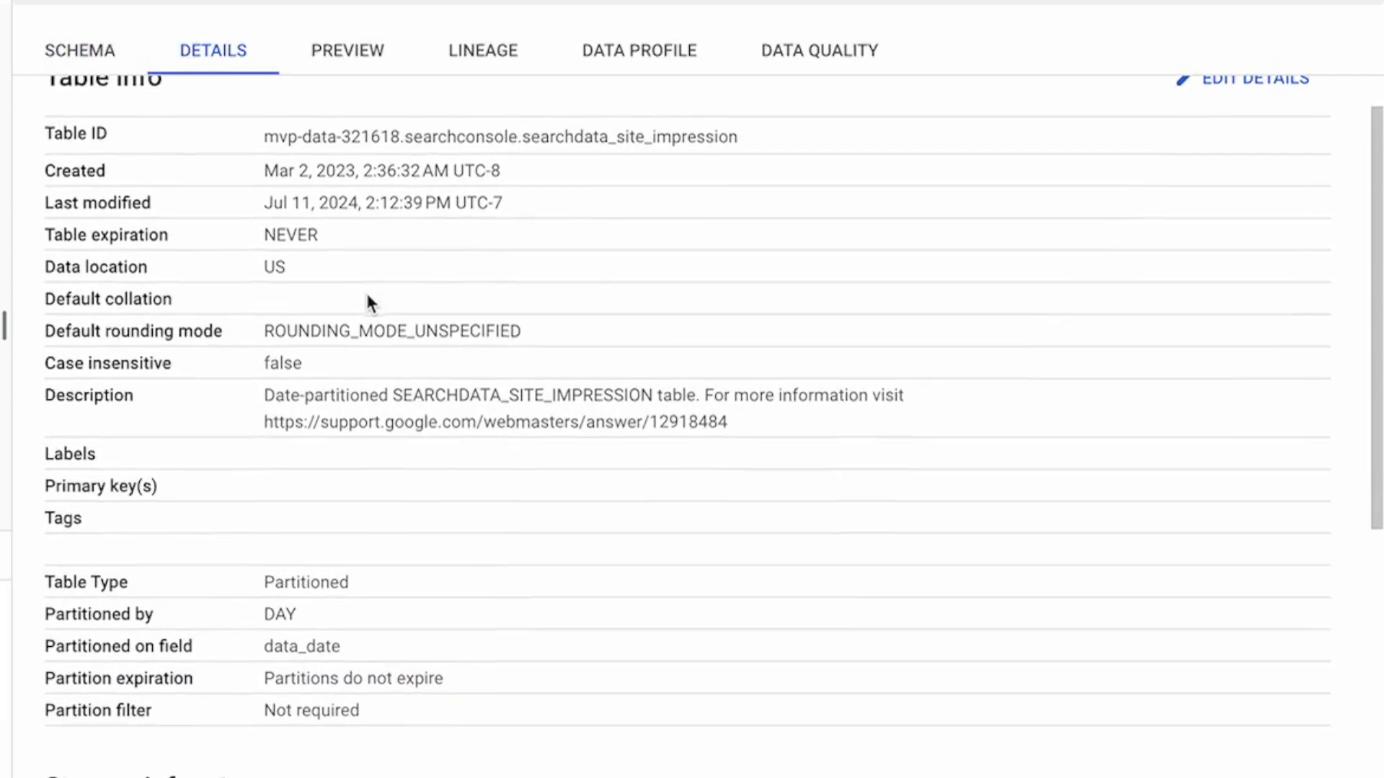
scroll(365, 289, "down", 2)
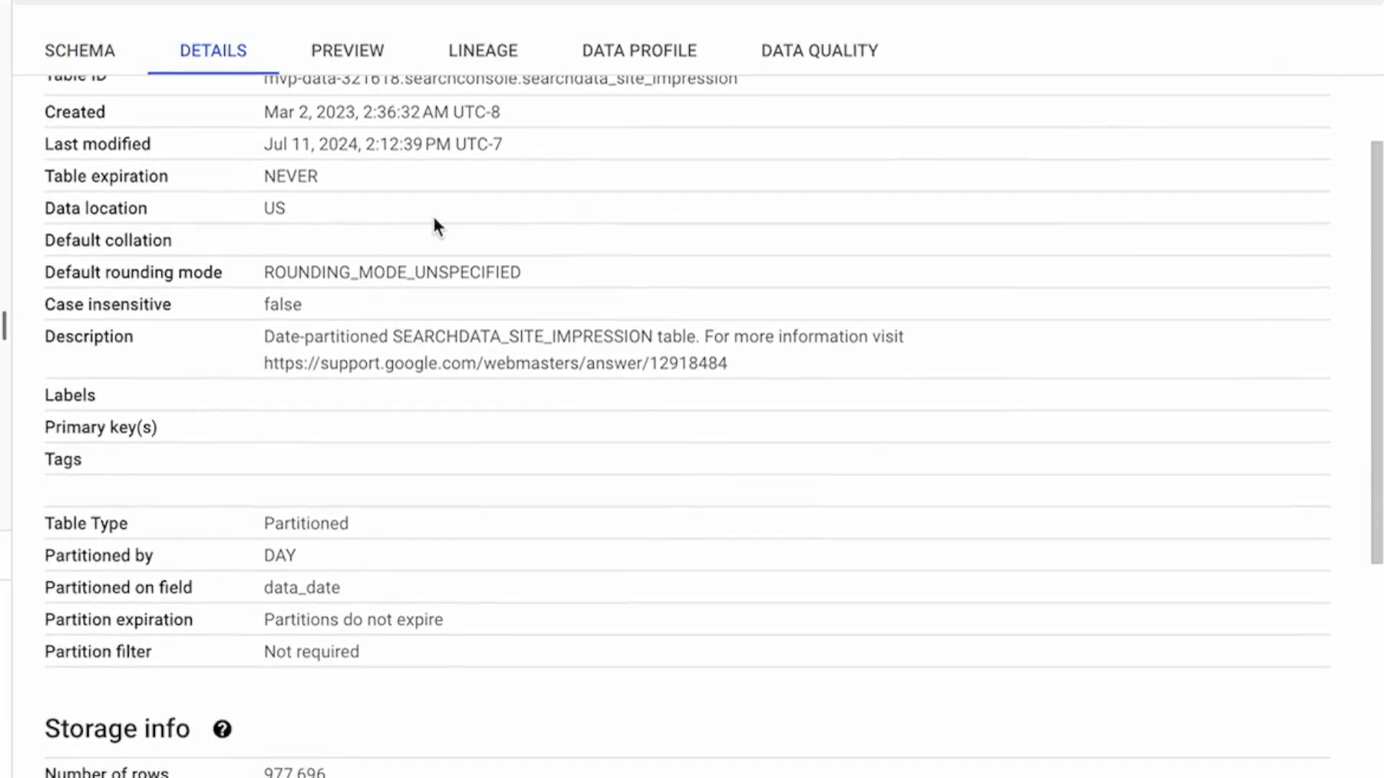
scroll(432, 215, "up", 2)
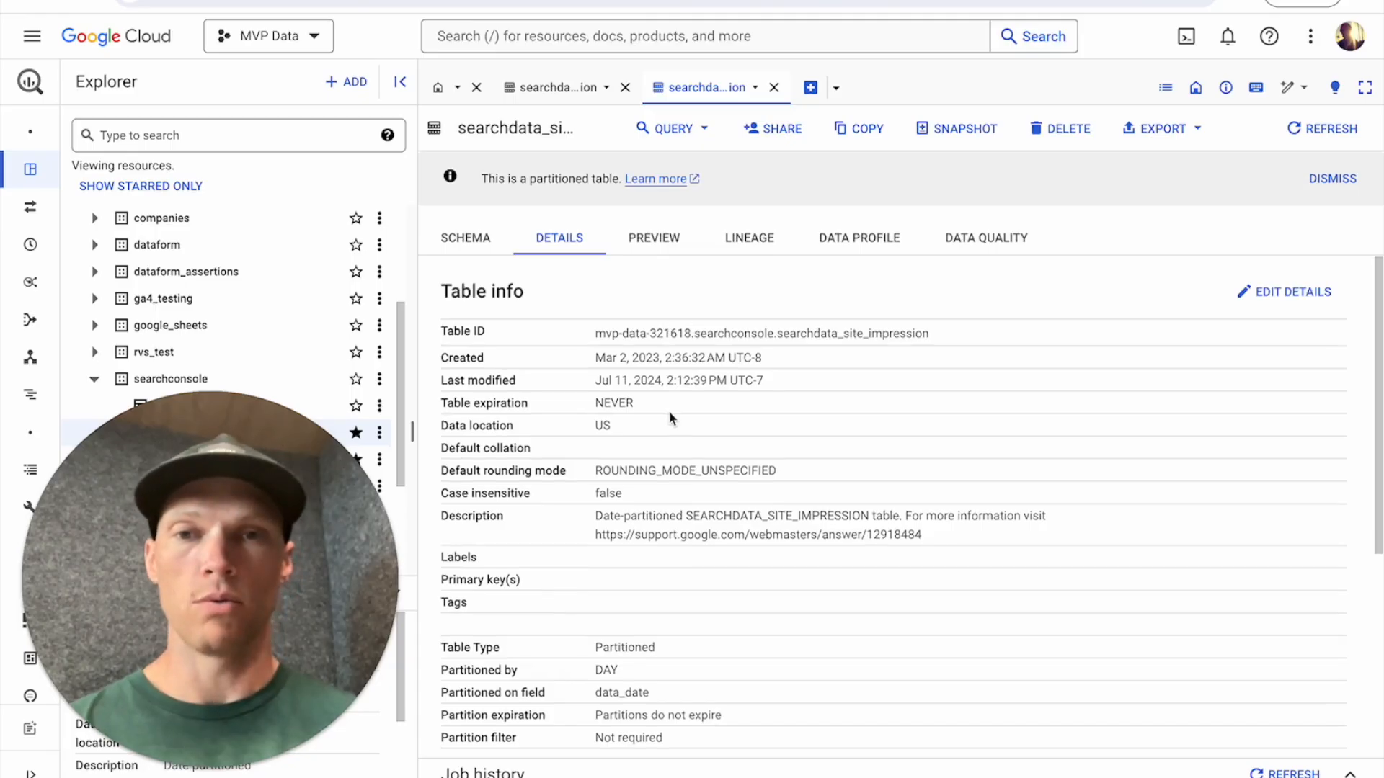
scroll(370, 300, "down", 5)
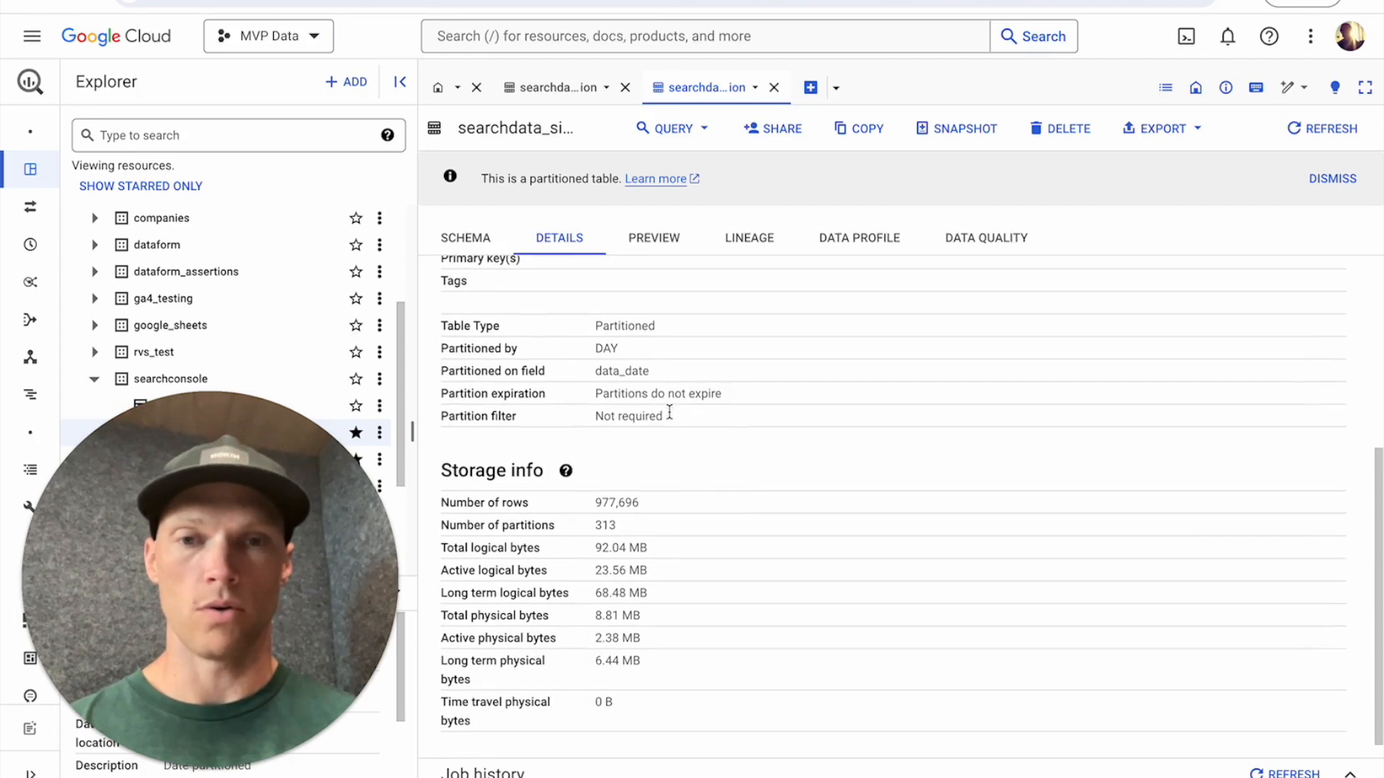
scroll(670, 412, "down", 1)
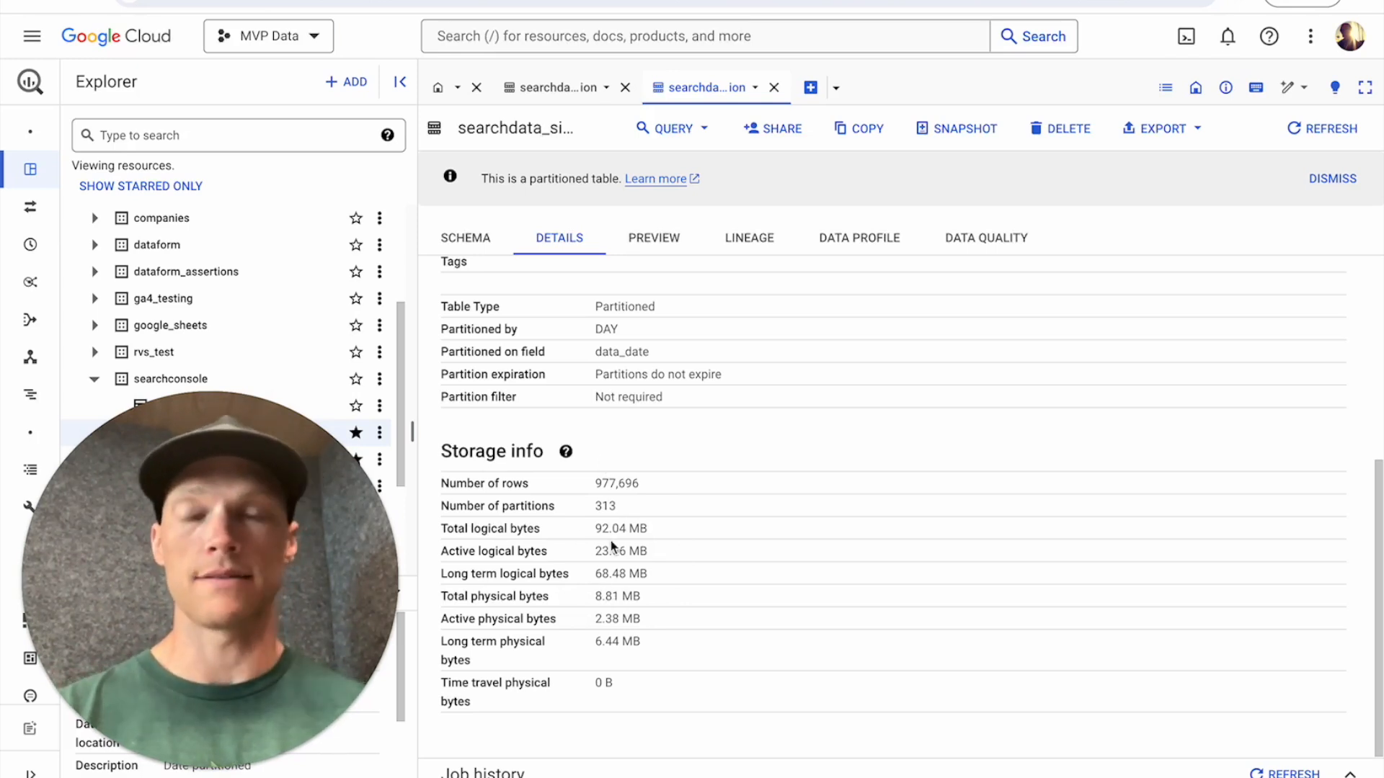
Preview the searchdata_site_impression table's rows and examine all columns from data_date to sum_top_position
left_click(652, 245)
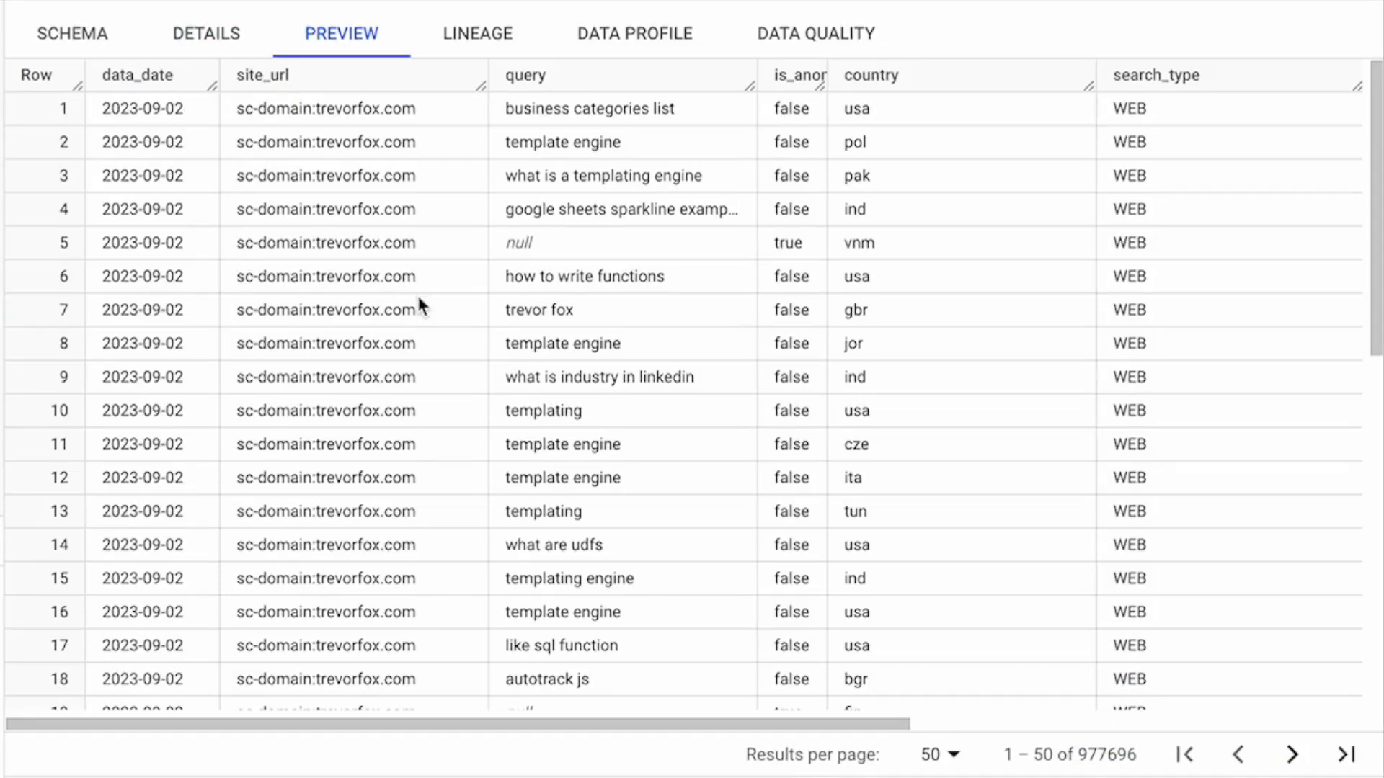
scroll(419, 303, "right", 10)
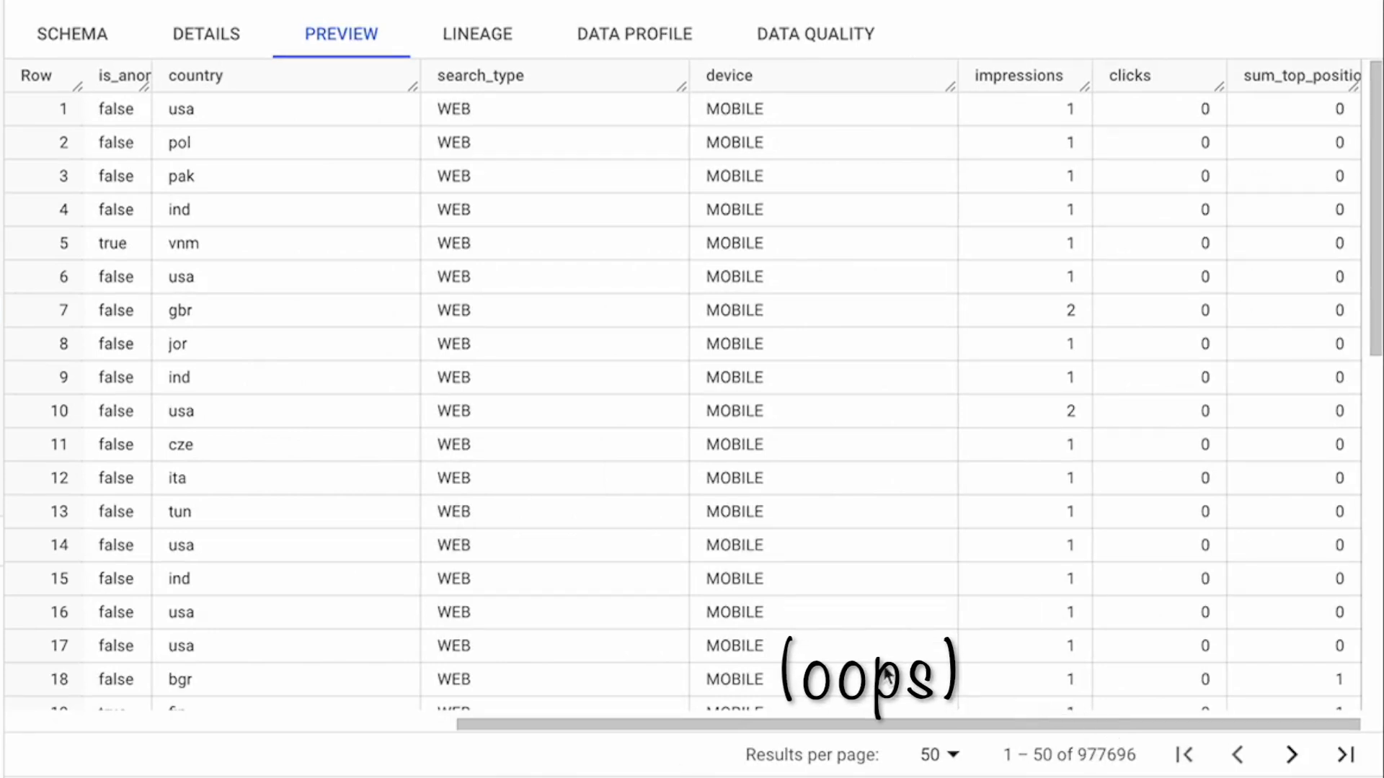
scroll(936, 616, "left", 3)
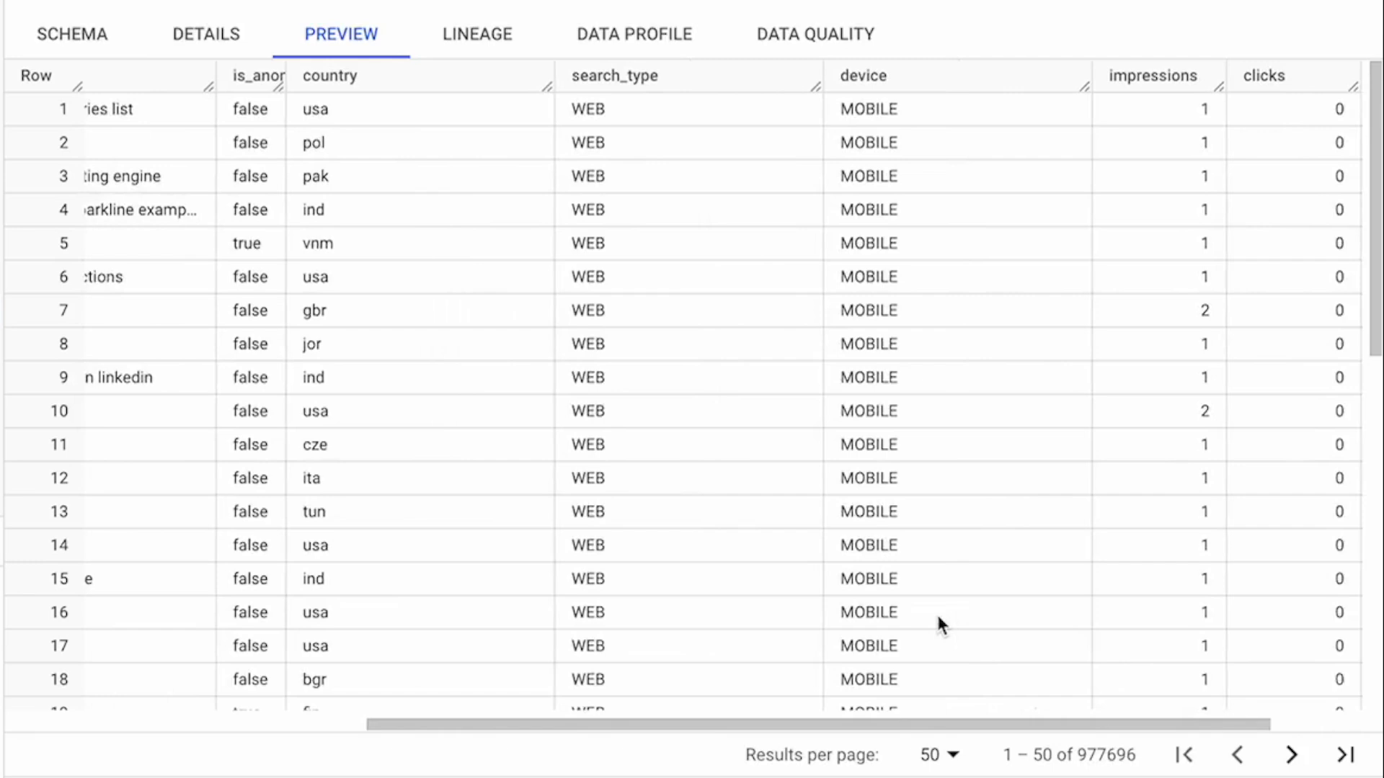
scroll(938, 624, "left", 10)
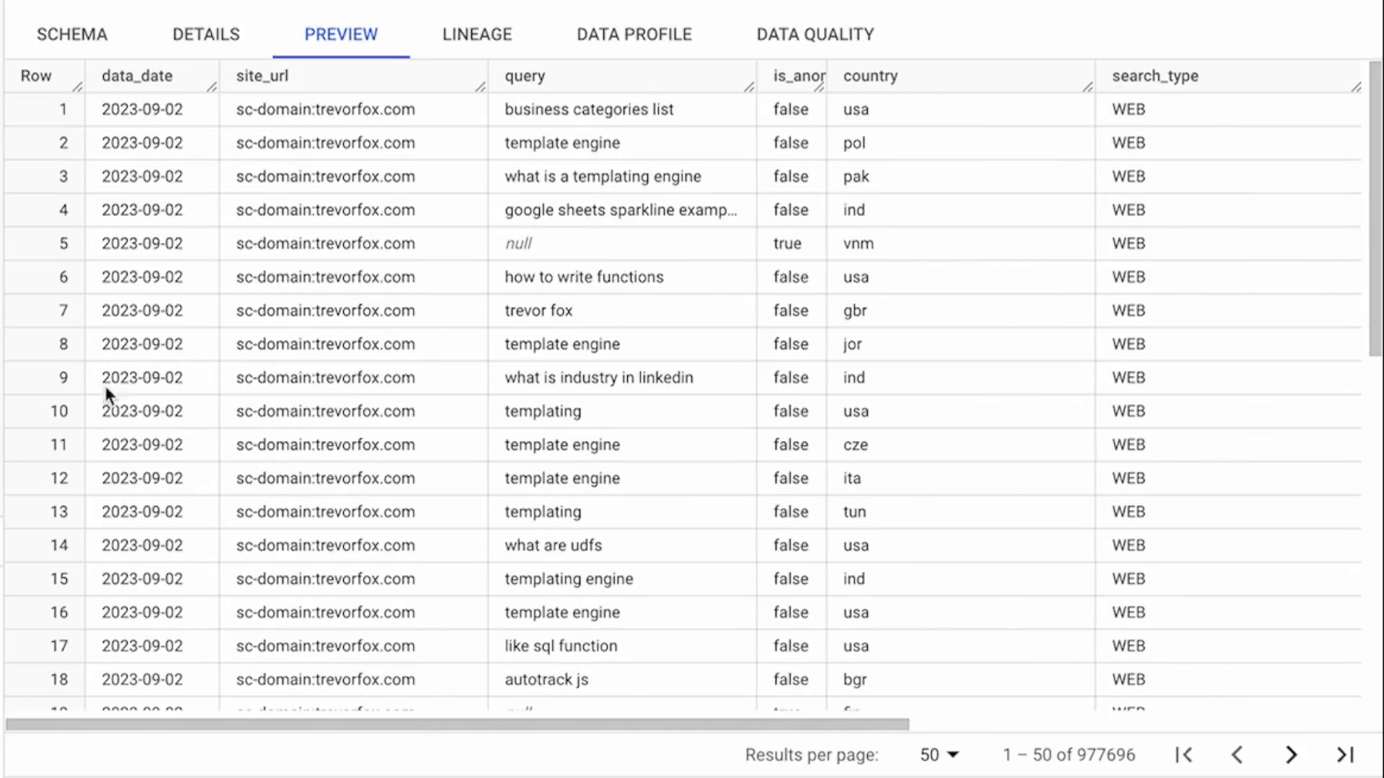
scroll(117, 382, "right", 10)
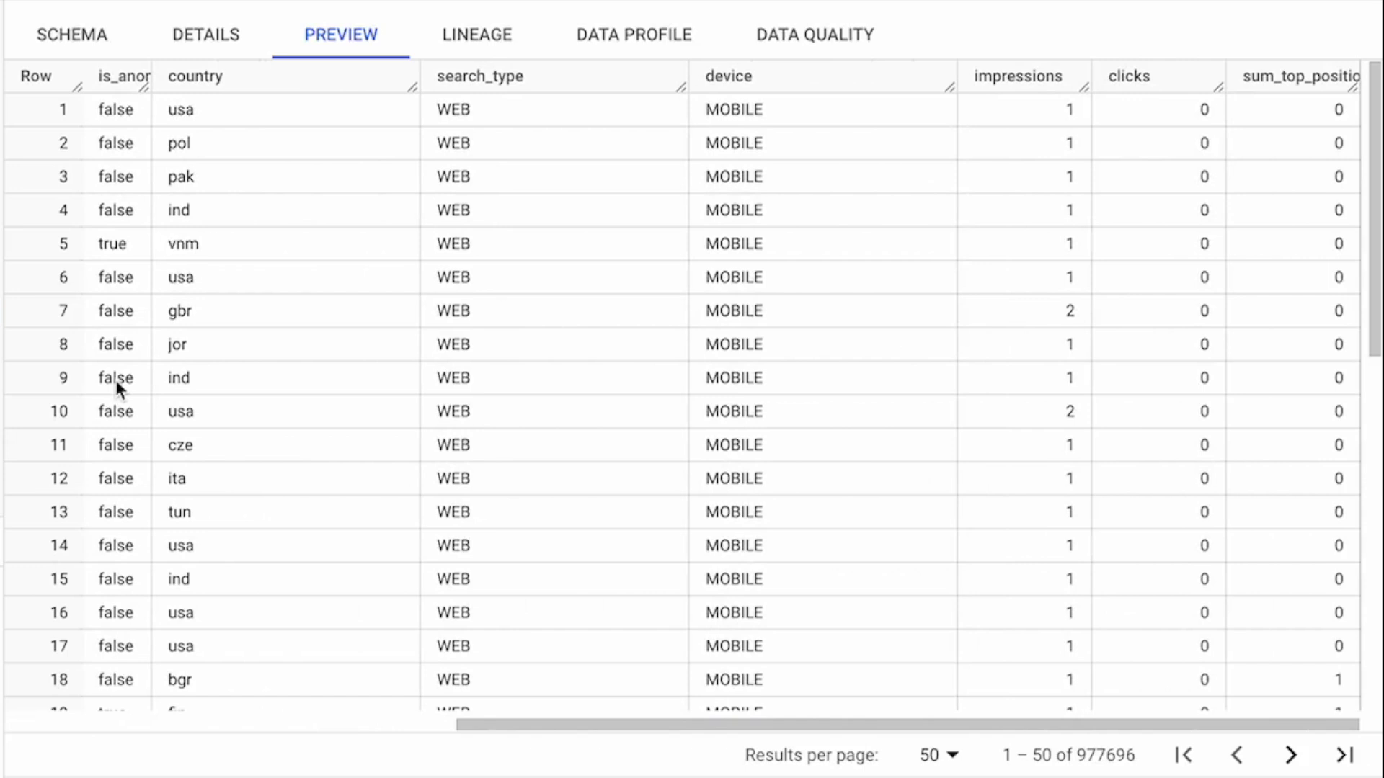
scroll(117, 382, "left", 10)
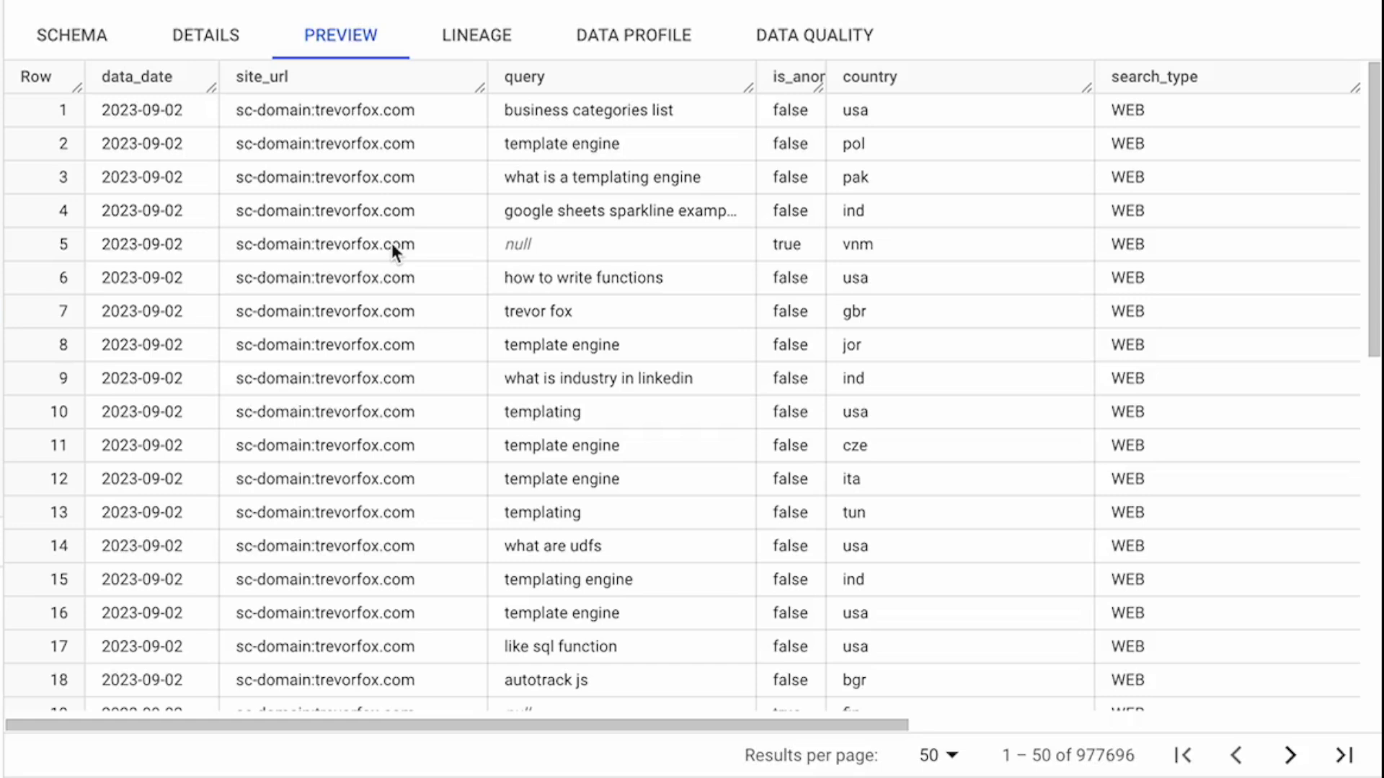
Examine the previewed rows' query, anonymization flag, country, search_type and device columns, continuing through to the metric columns
scroll(529, 244, "right", 2)
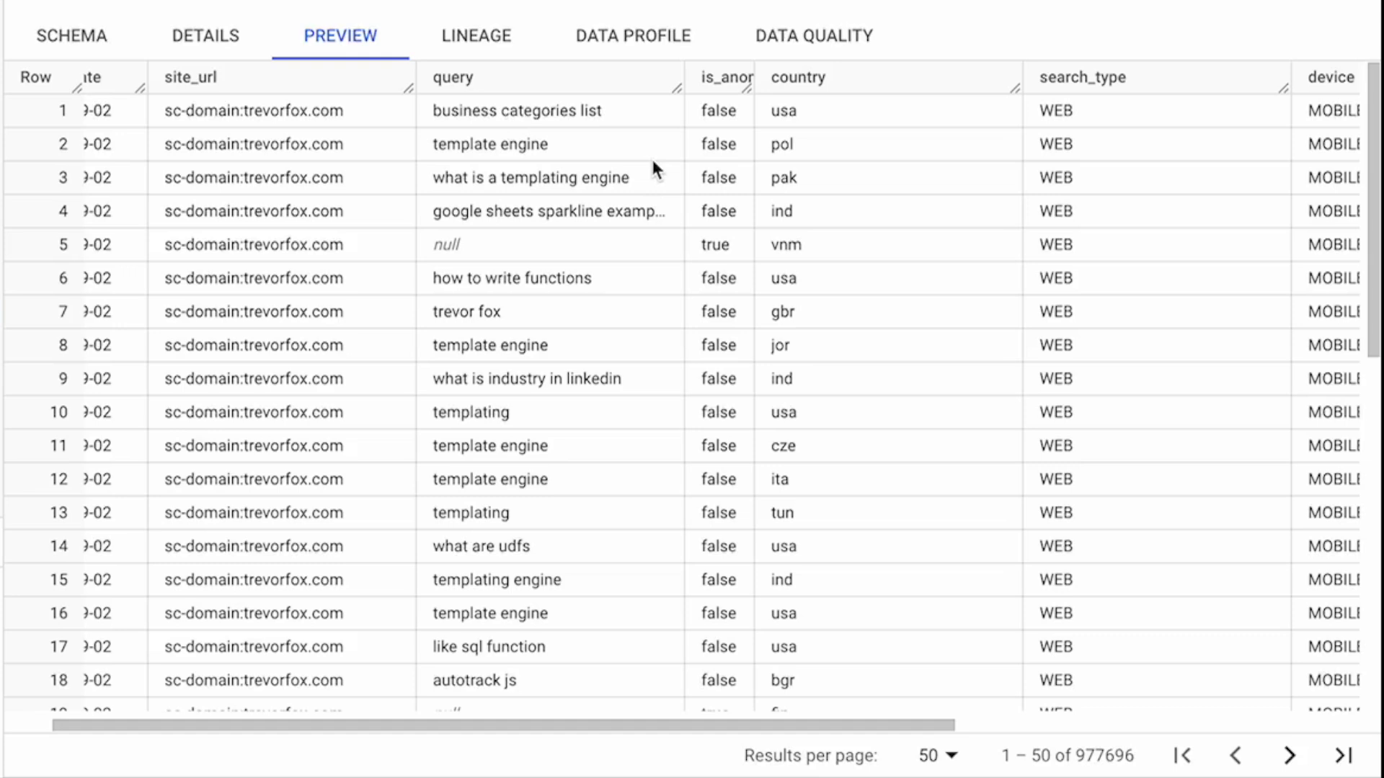
scroll(656, 170, "right", 2)
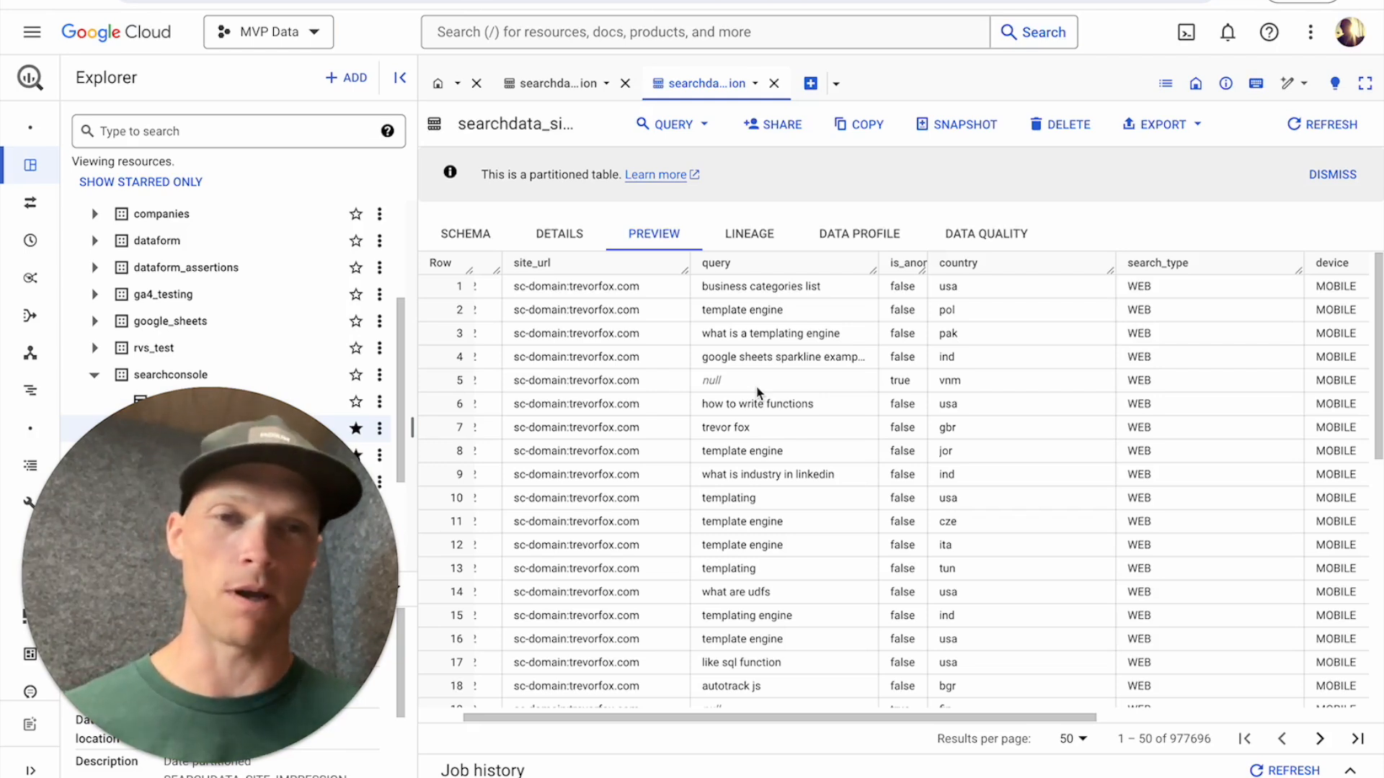
scroll(767, 392, "right", 1)
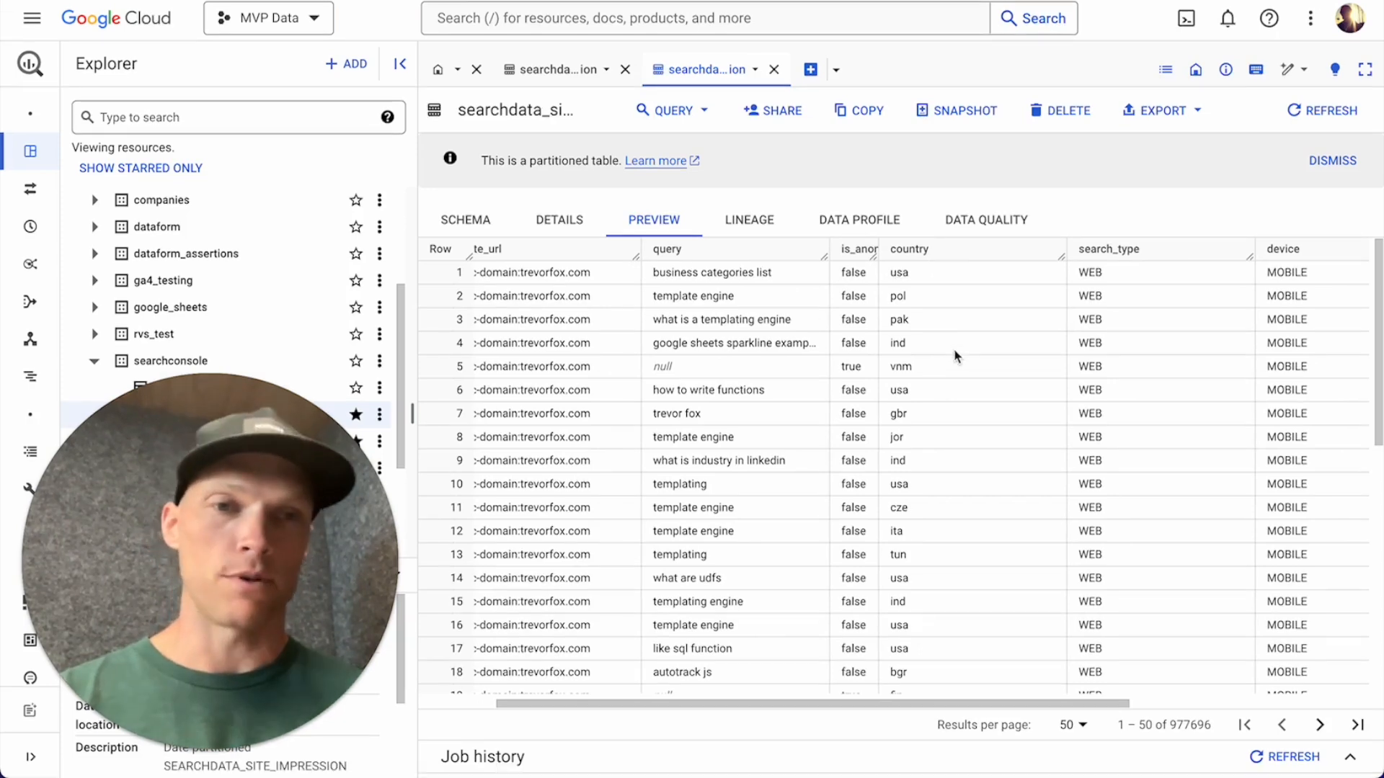
scroll(915, 358, "right", 1)
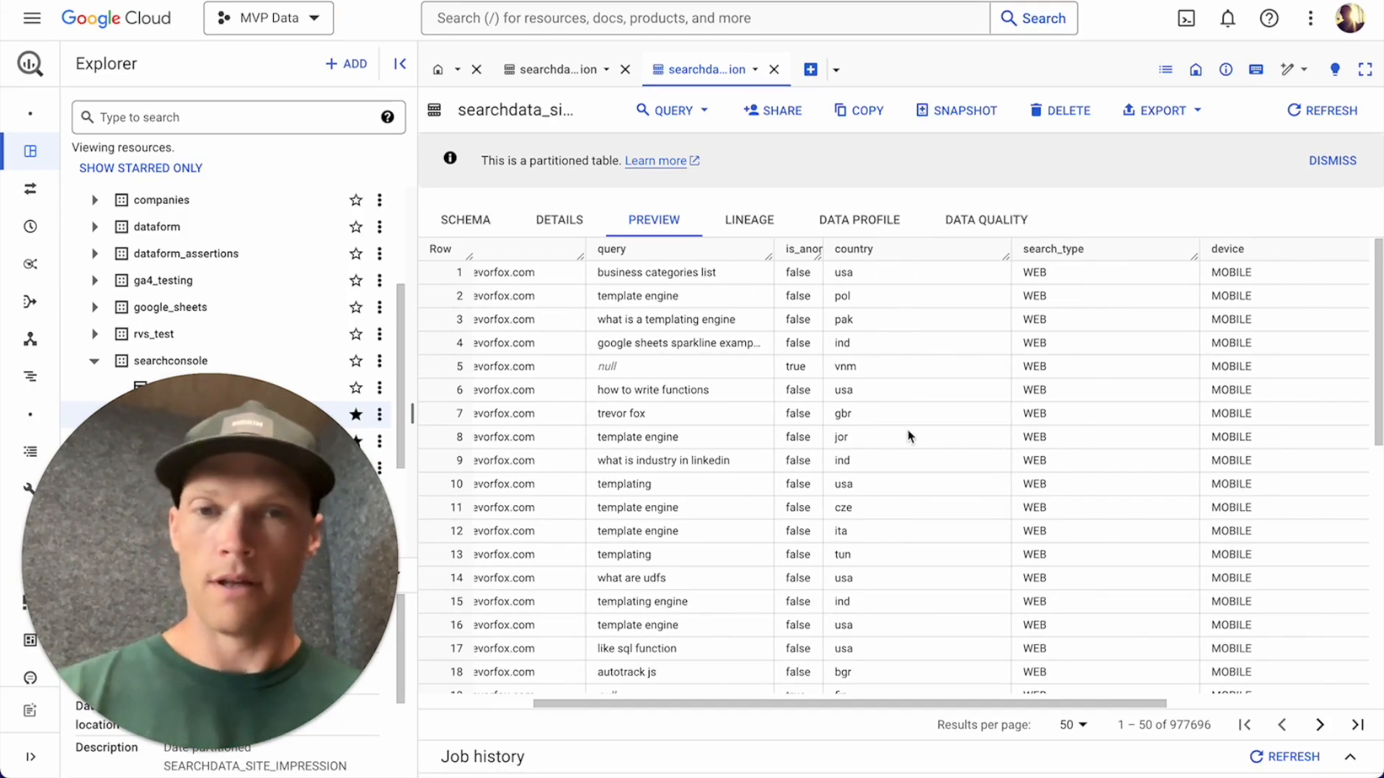
scroll(908, 436, "right", 1)
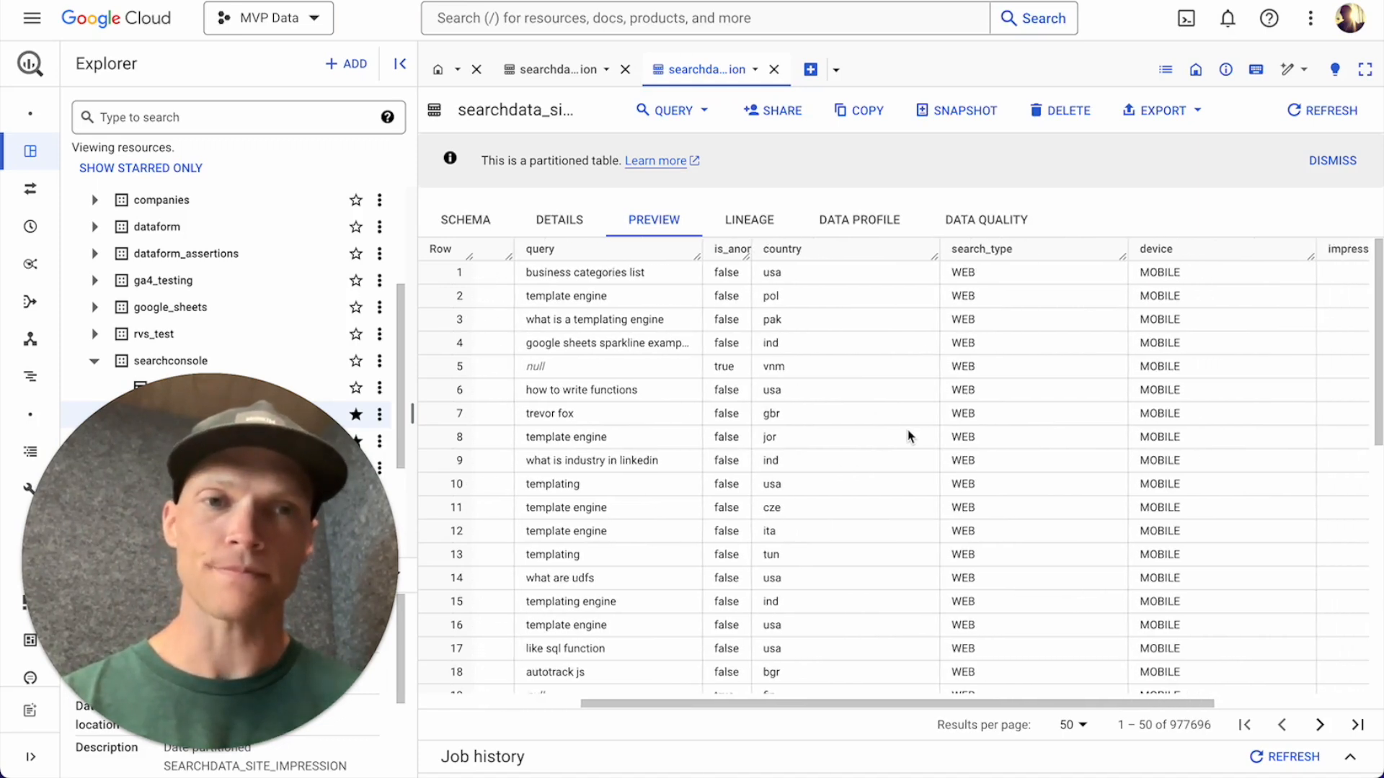
scroll(907, 436, "right", 2)
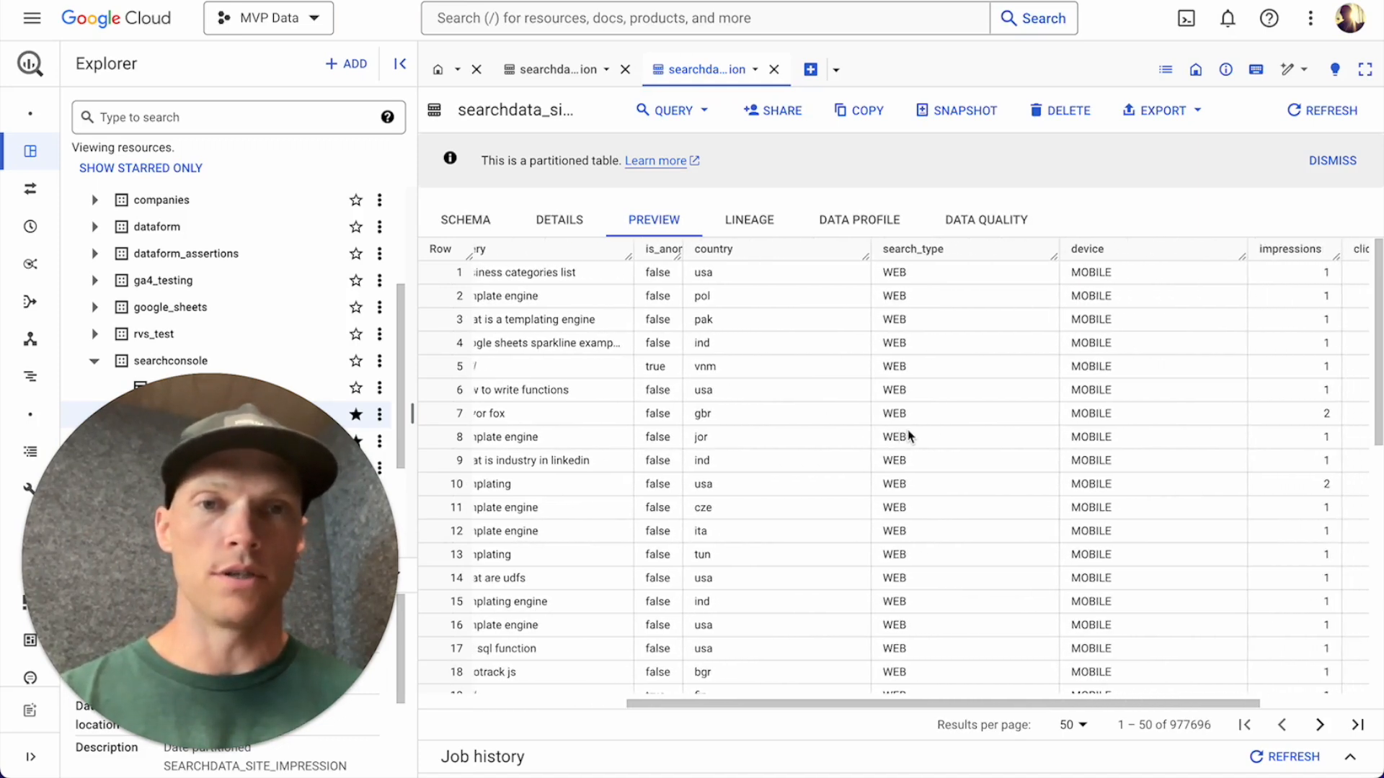
scroll(894, 386, "down", 2)
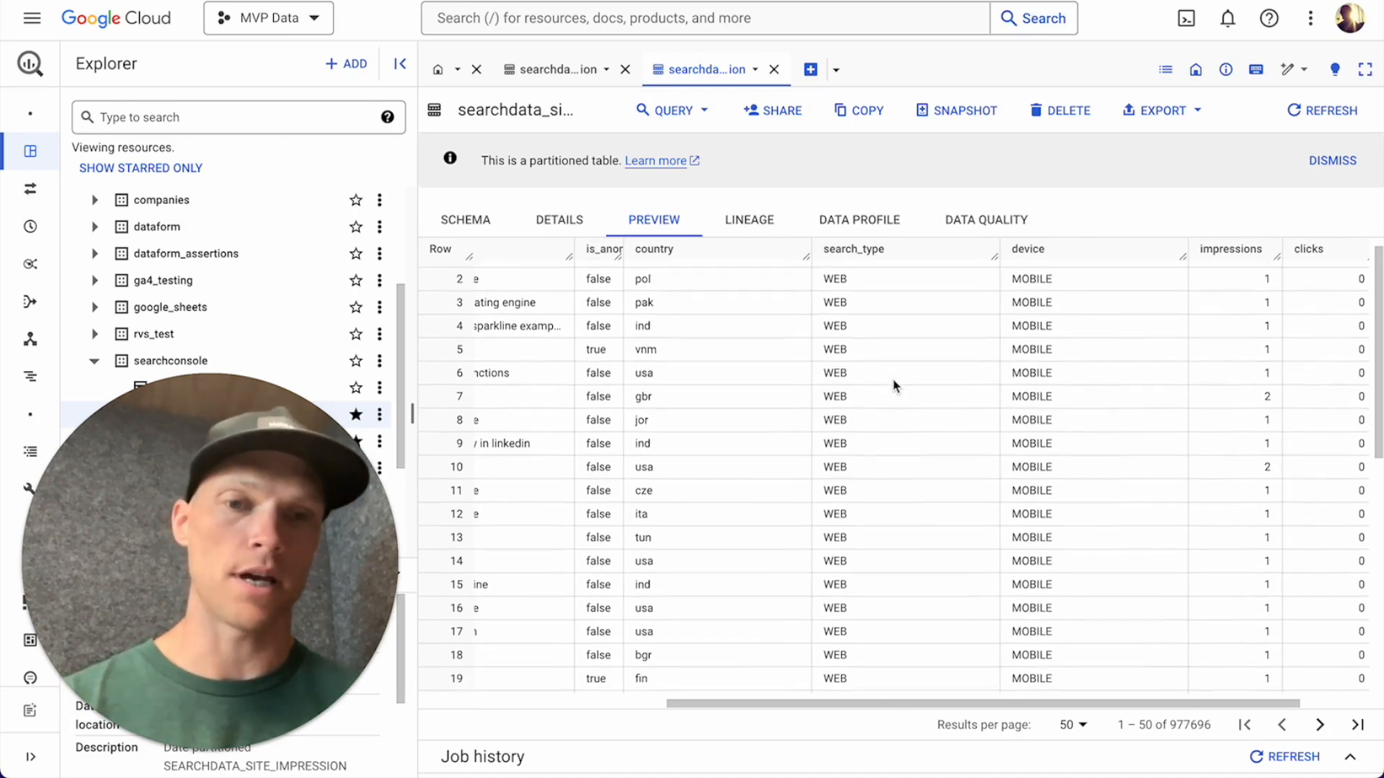
scroll(894, 385, "up", 2)
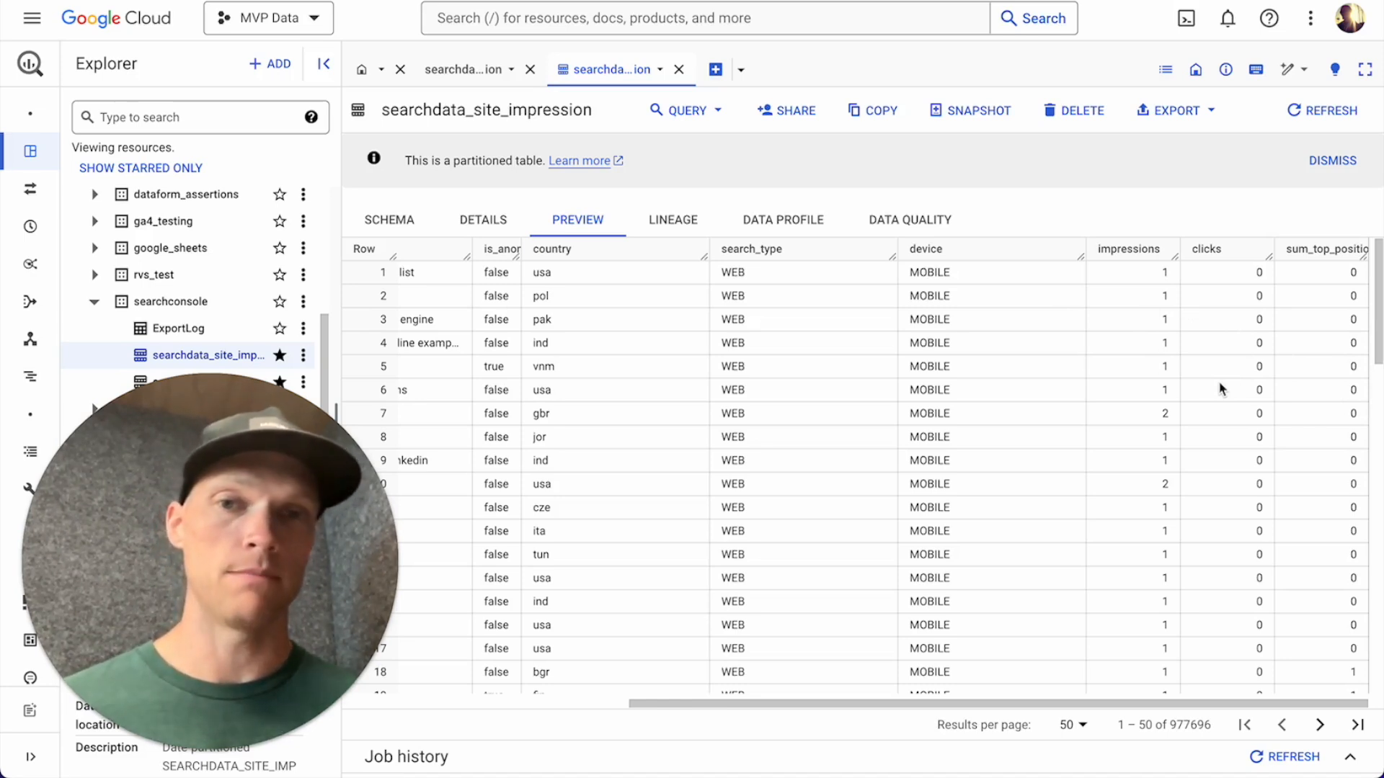
Compare the query and other dimension columns with impressions, clicks and sum_top_position, returning to data_date
scroll(1079, 337, "left", 5)
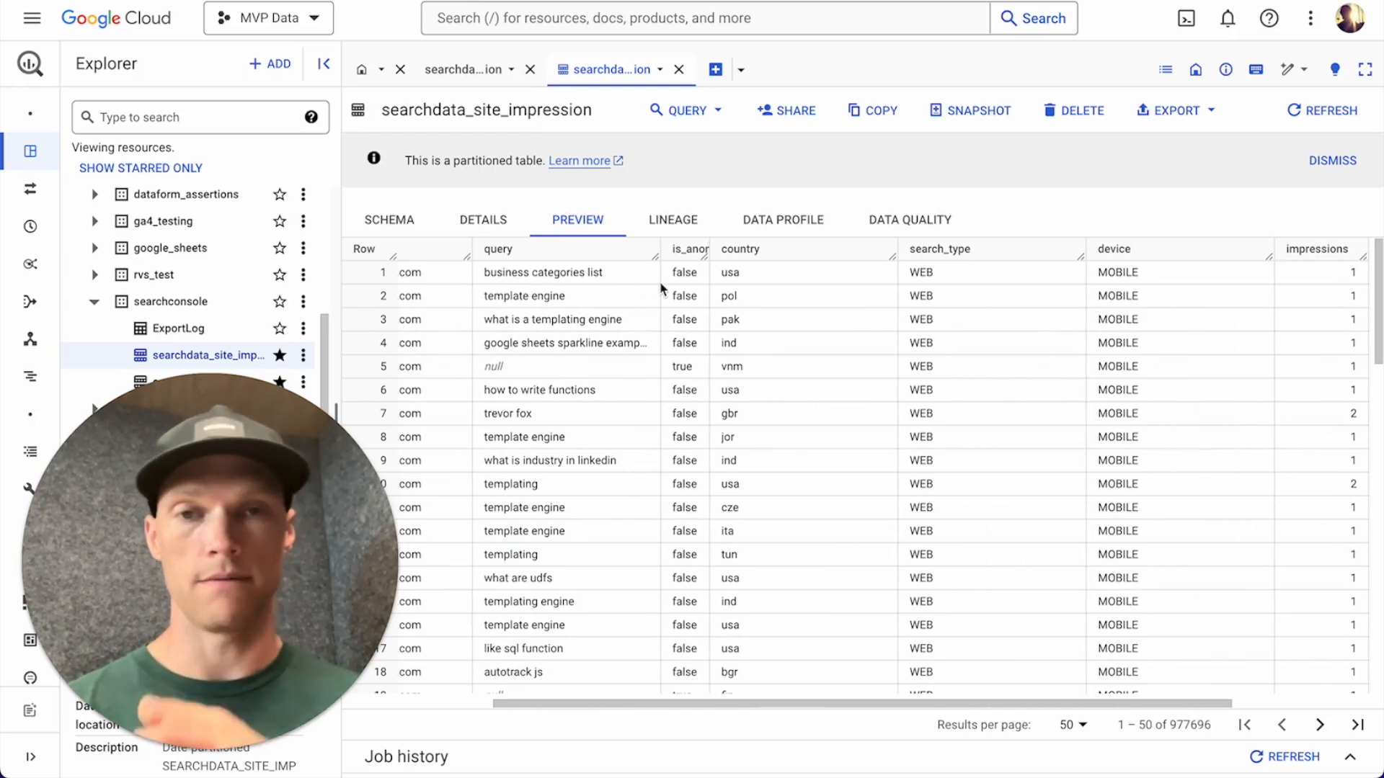
scroll(667, 280, "right", 3)
scroll(678, 277, "right", 2)
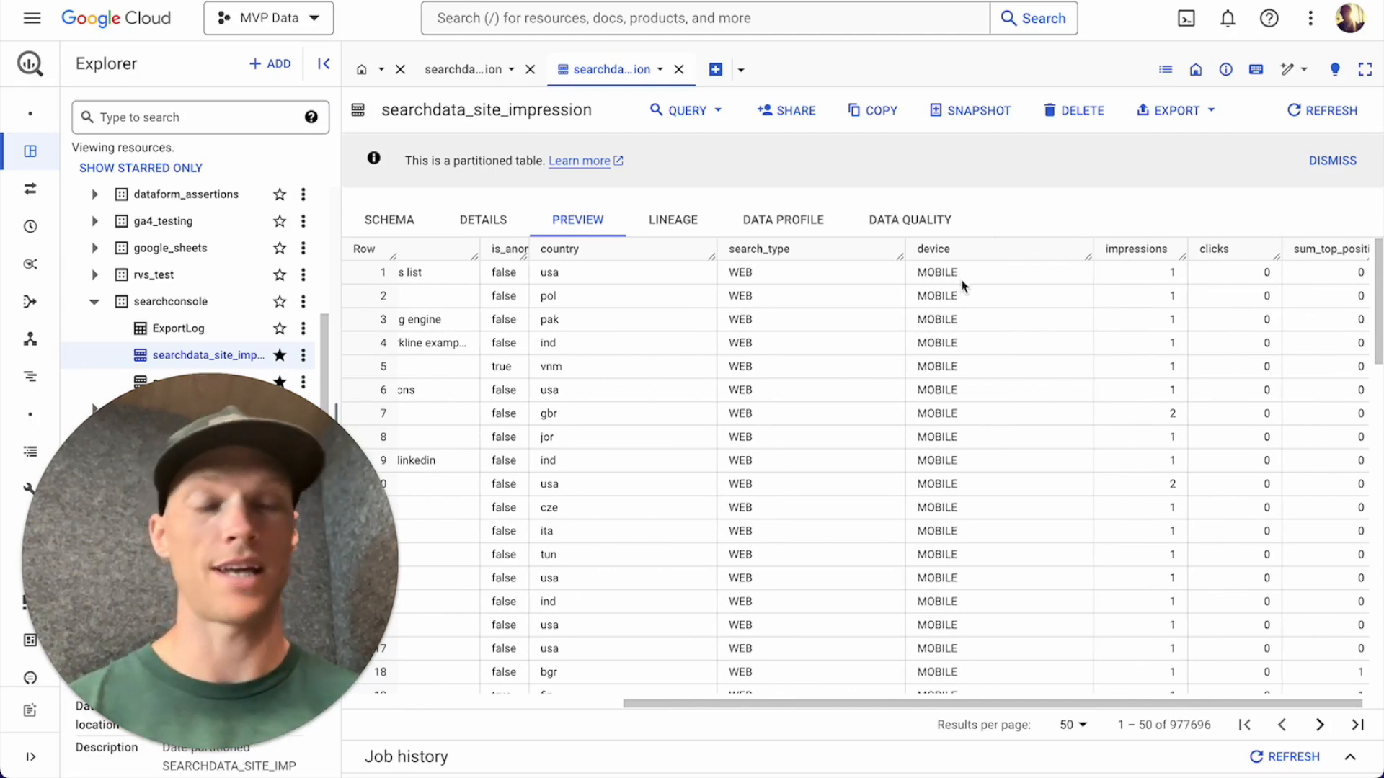
scroll(962, 286, "right", 1)
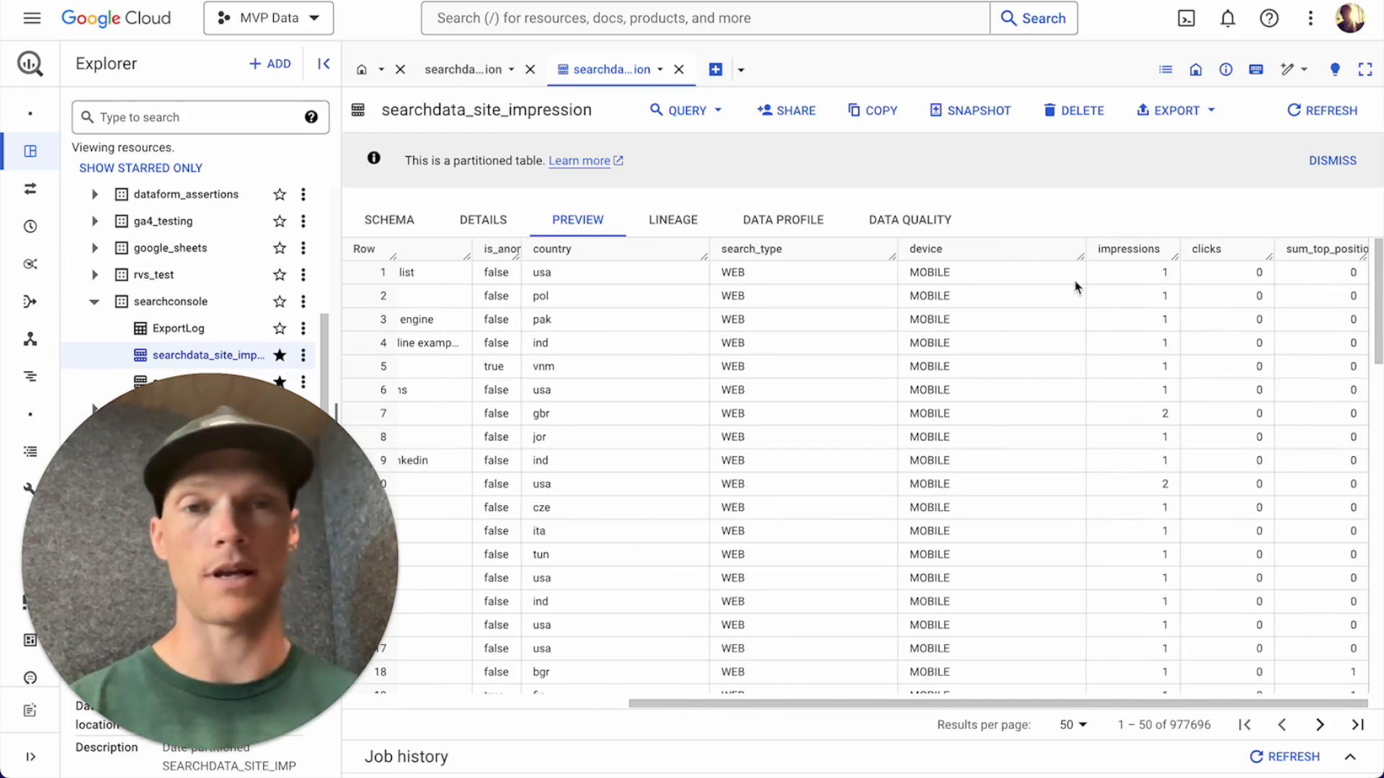
scroll(1074, 284, "left", 4)
scroll(1074, 286, "left", 4)
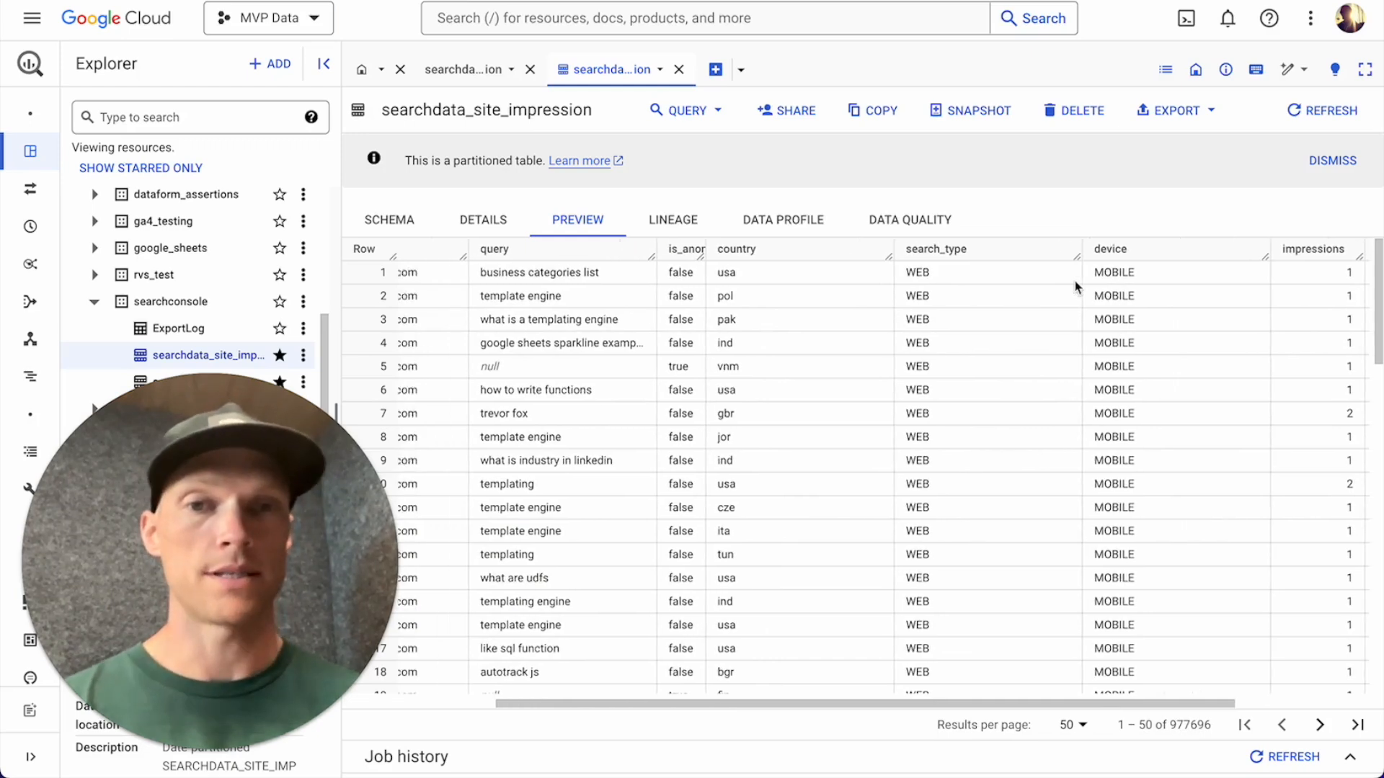
scroll(1075, 286, "left", 1)
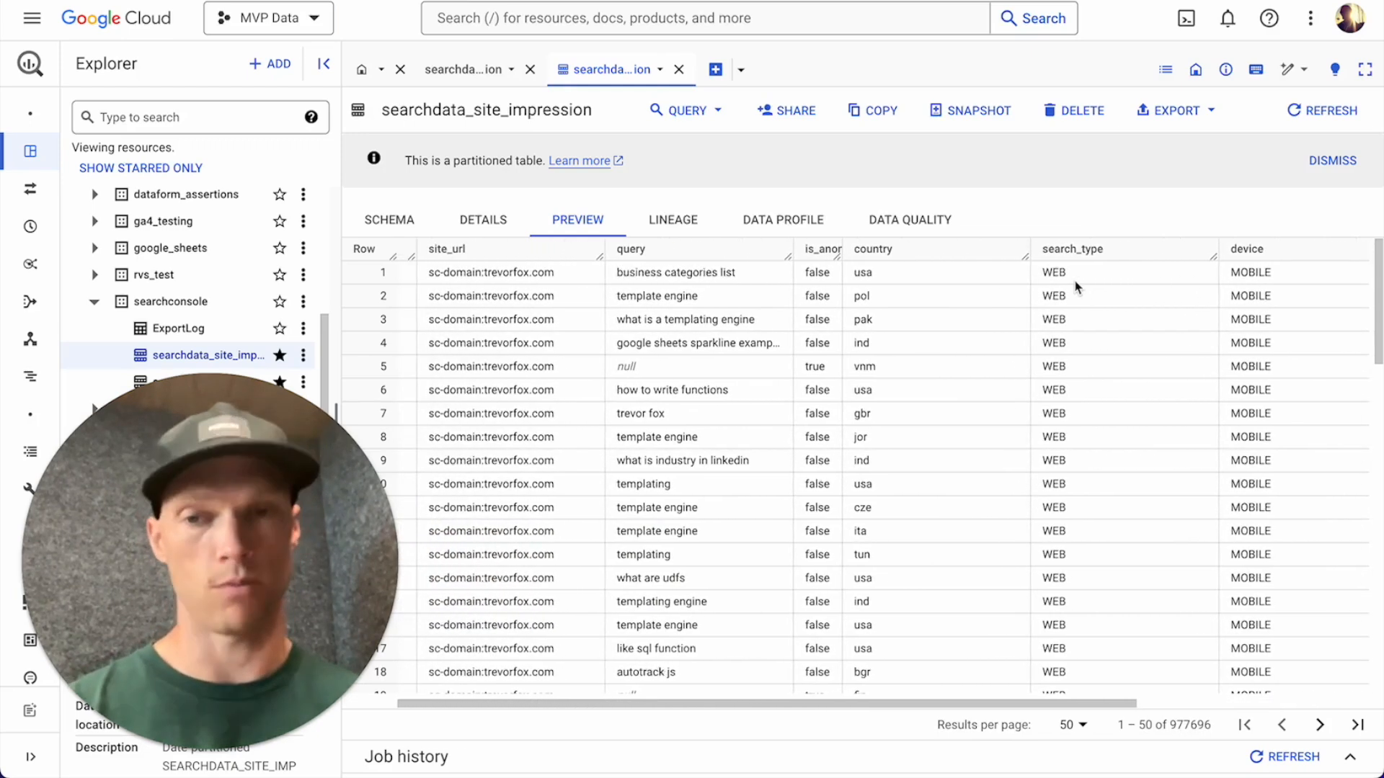
scroll(1075, 286, "left", 2)
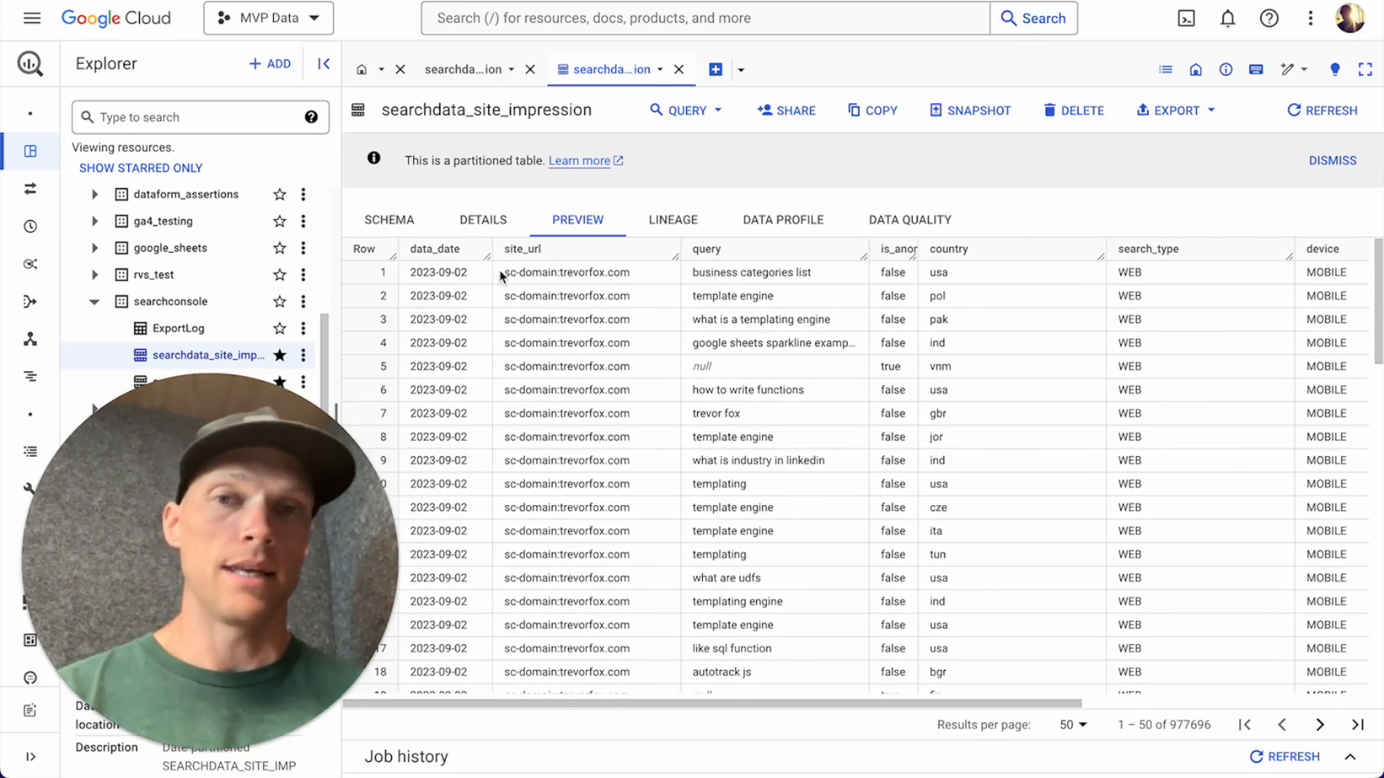
Review the previewed rows once more, from the date and site URL columns across to impressions, clicks and sum_top_position
scroll(1179, 297, "right", 6)
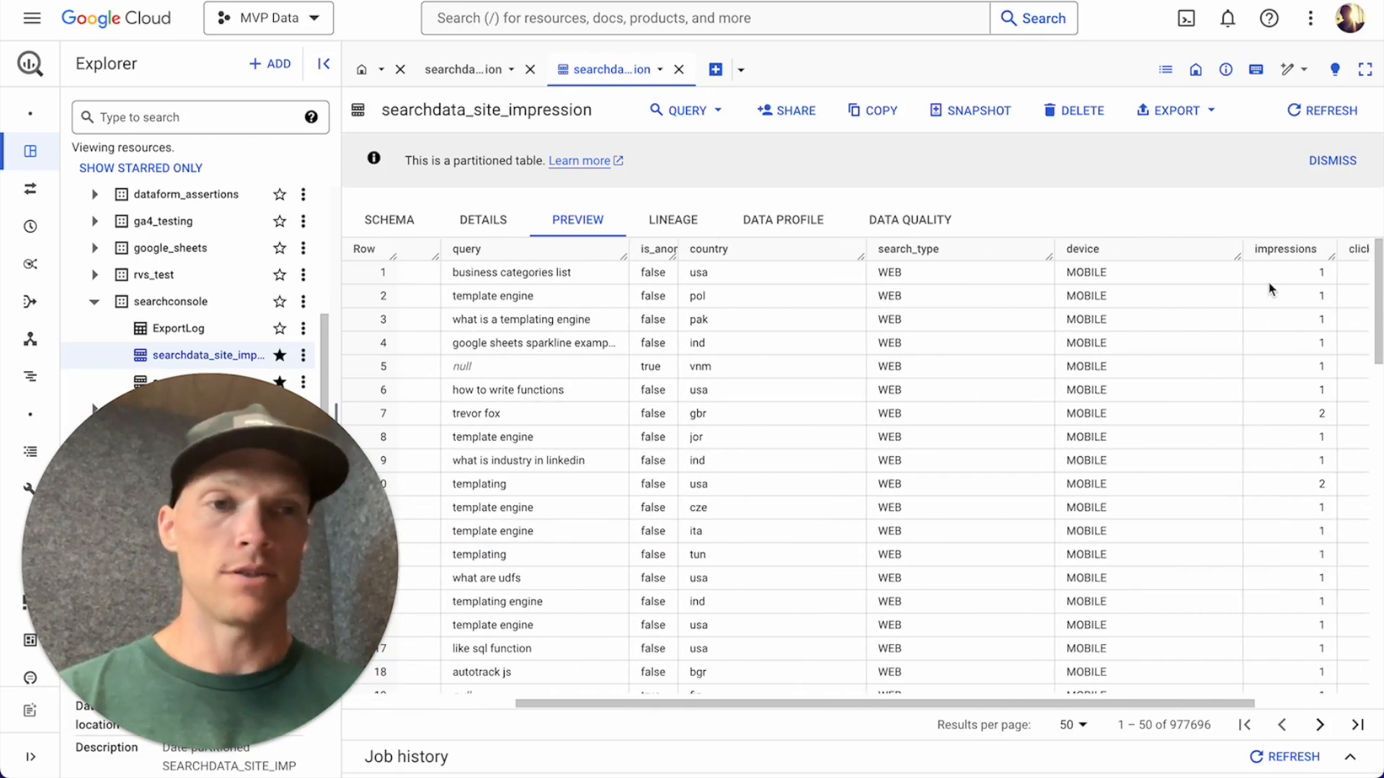
scroll(1009, 278, "left", 5)
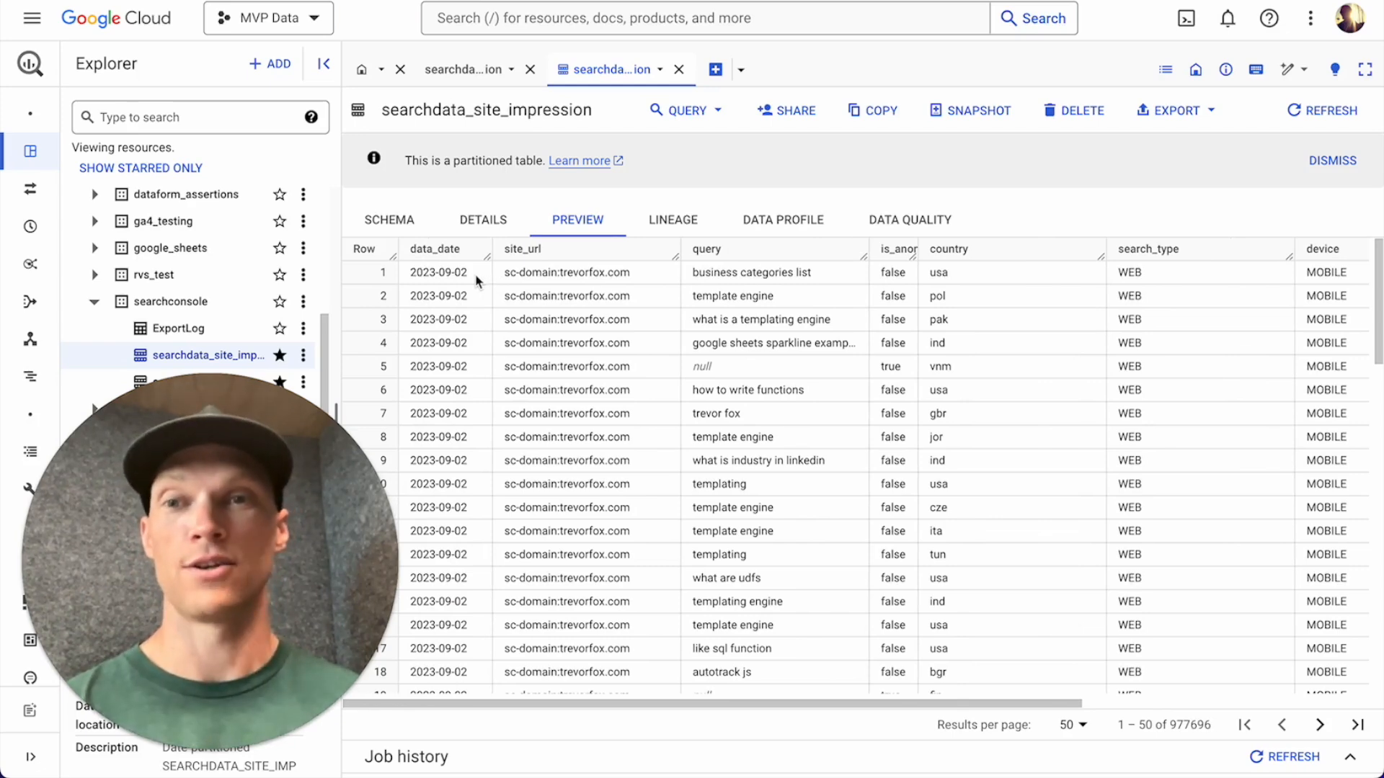
scroll(477, 279, "right", 6)
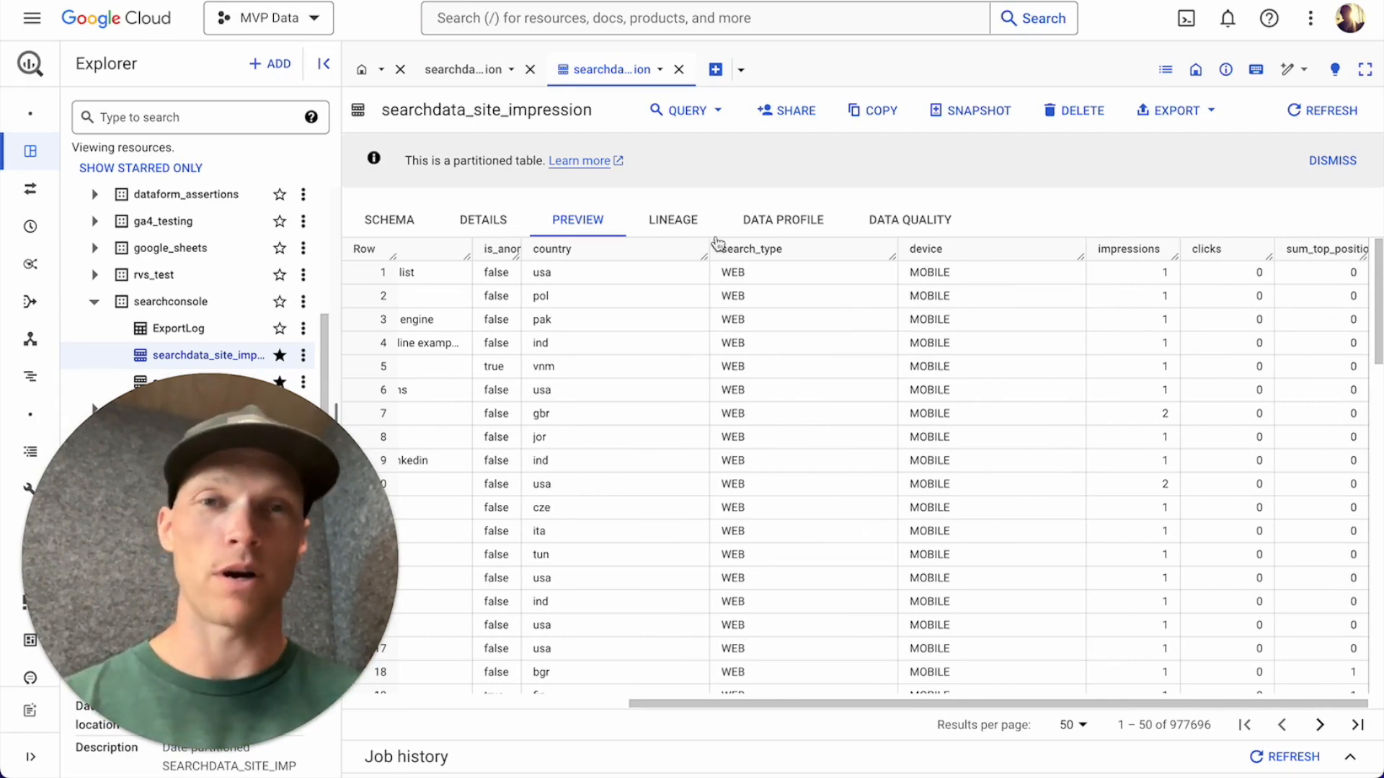
Check the table's lineage, data profile and data quality, and return to its schema
left_click(685, 229)
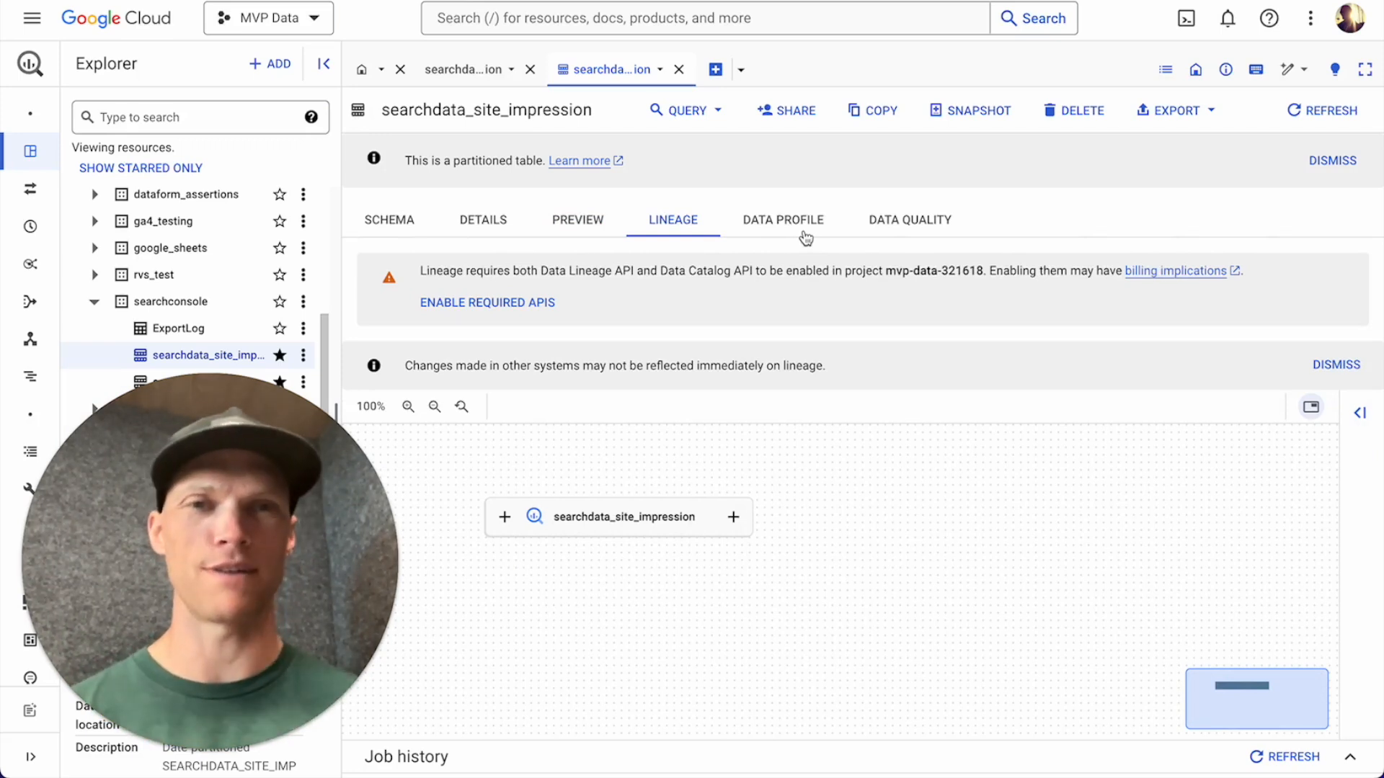
left_click(805, 236)
left_click(886, 232)
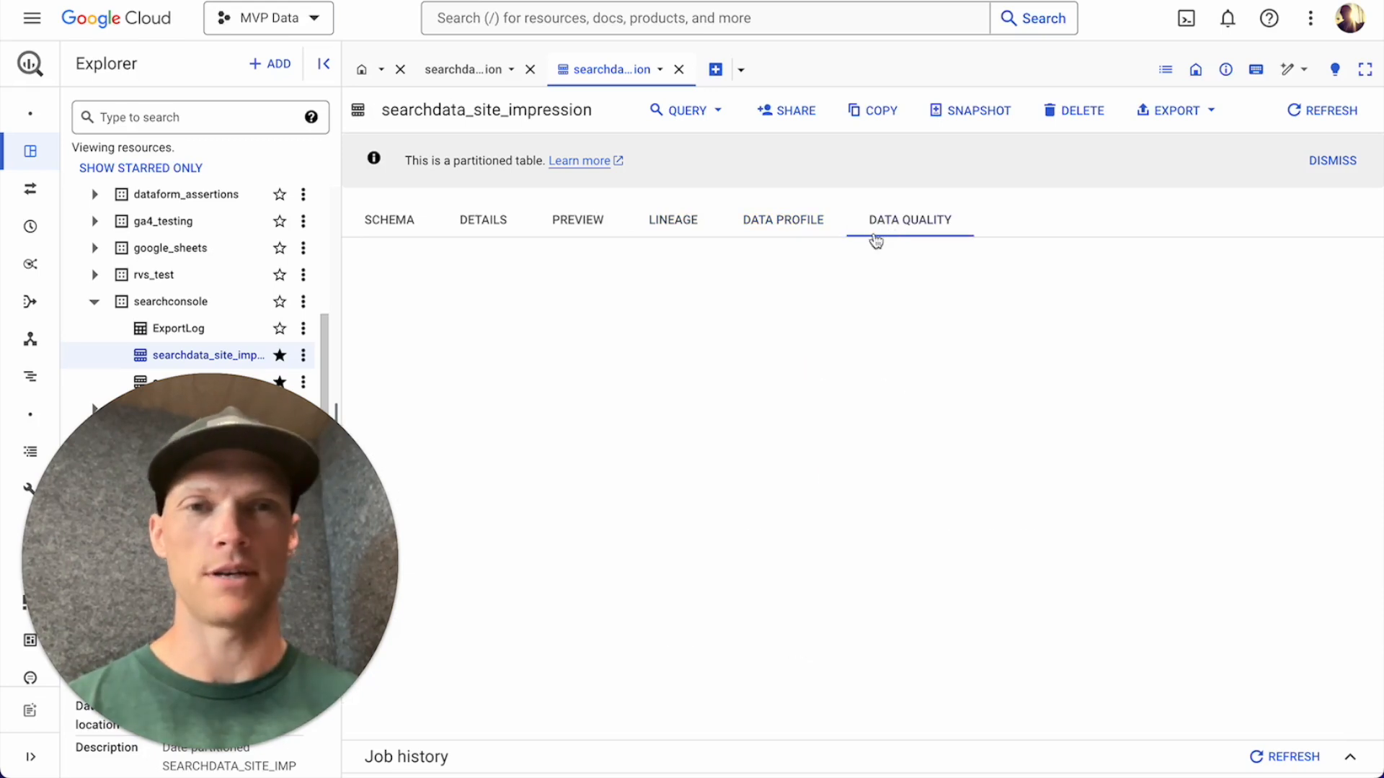
left_click(413, 223)
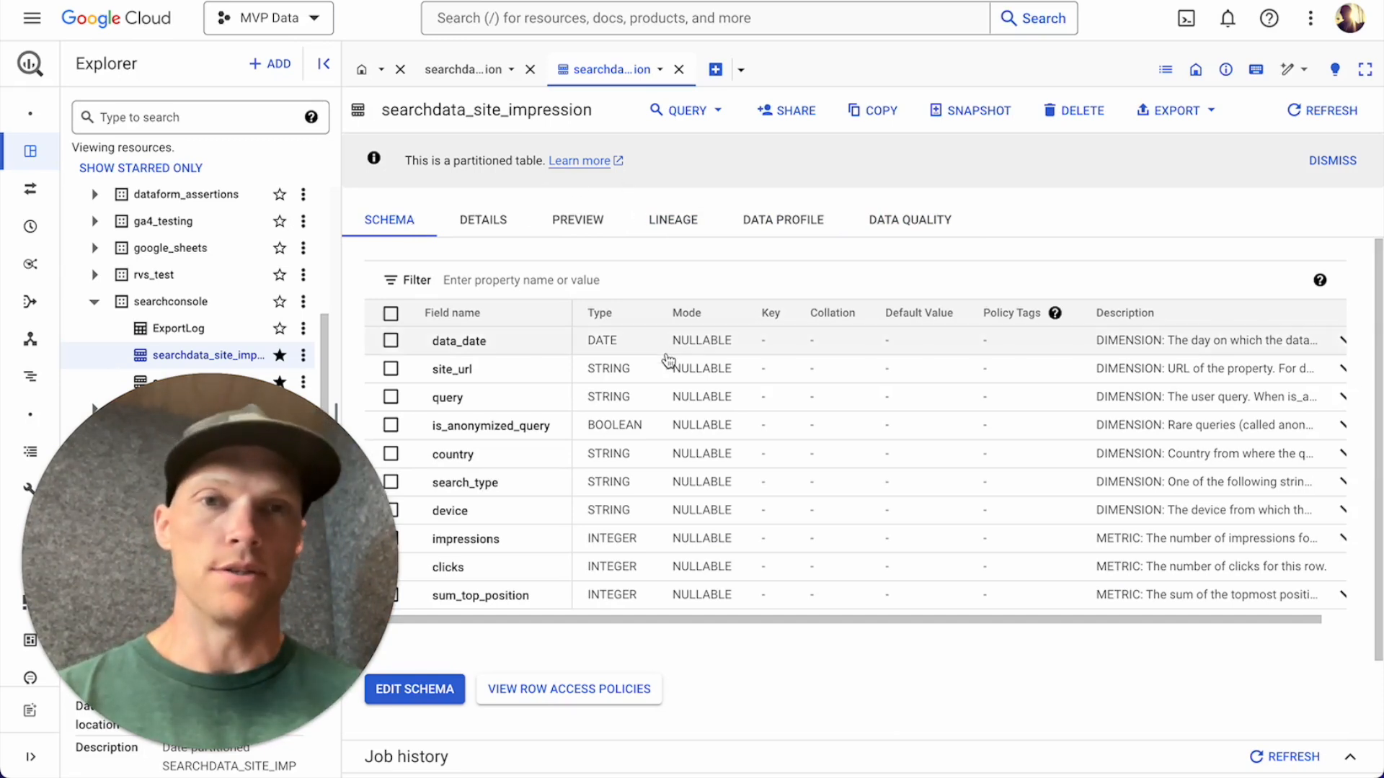
Split the view to show the searchdata_site_impression schema side by side with the searchdata_url_impression schema
left_click(687, 115)
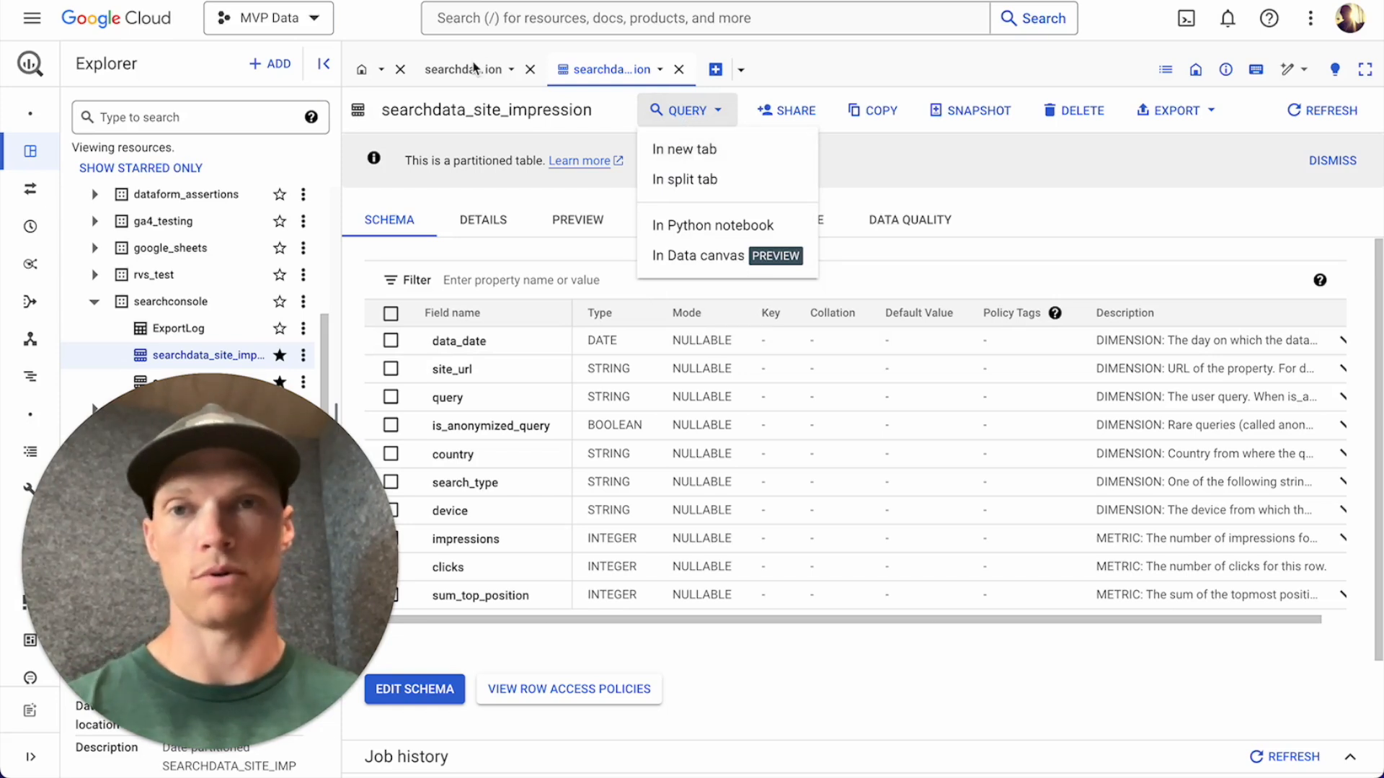
left_click(473, 70)
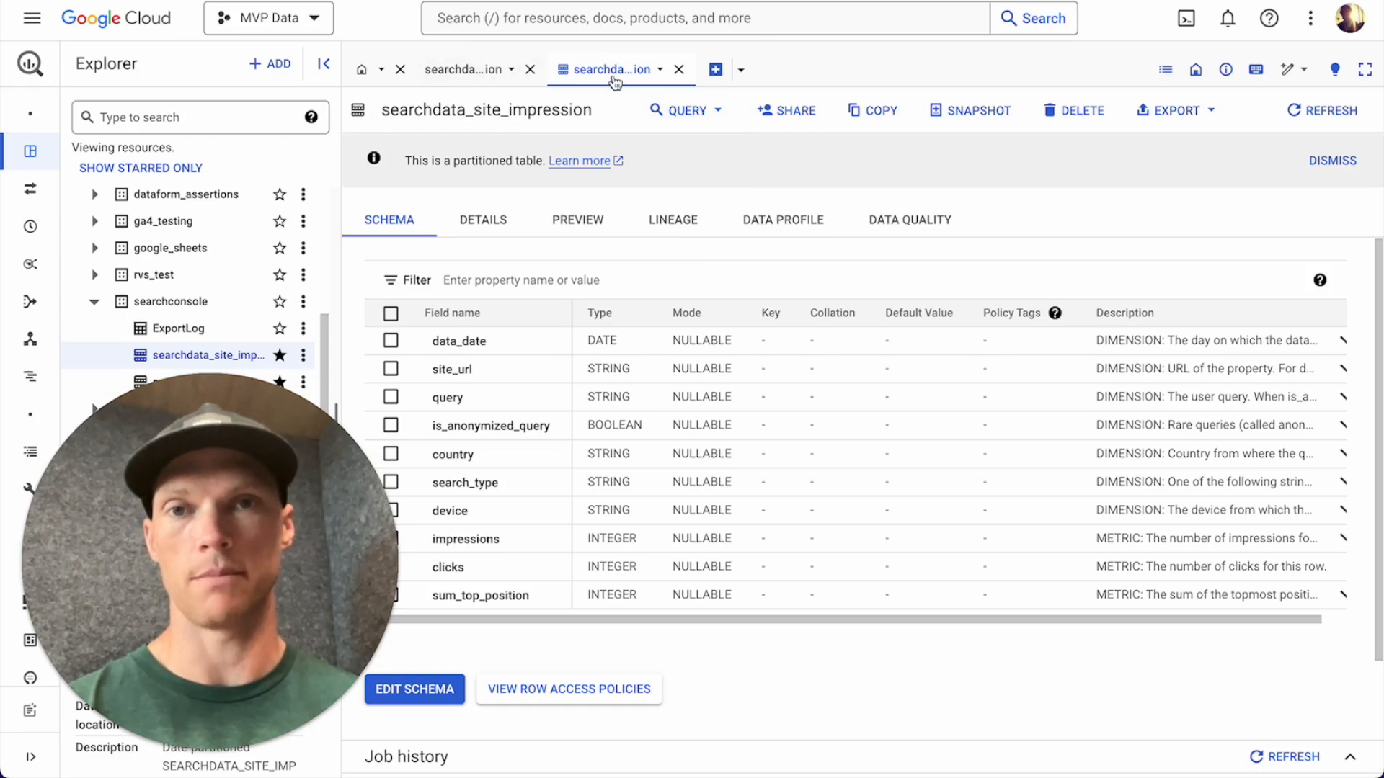
left_click(660, 70)
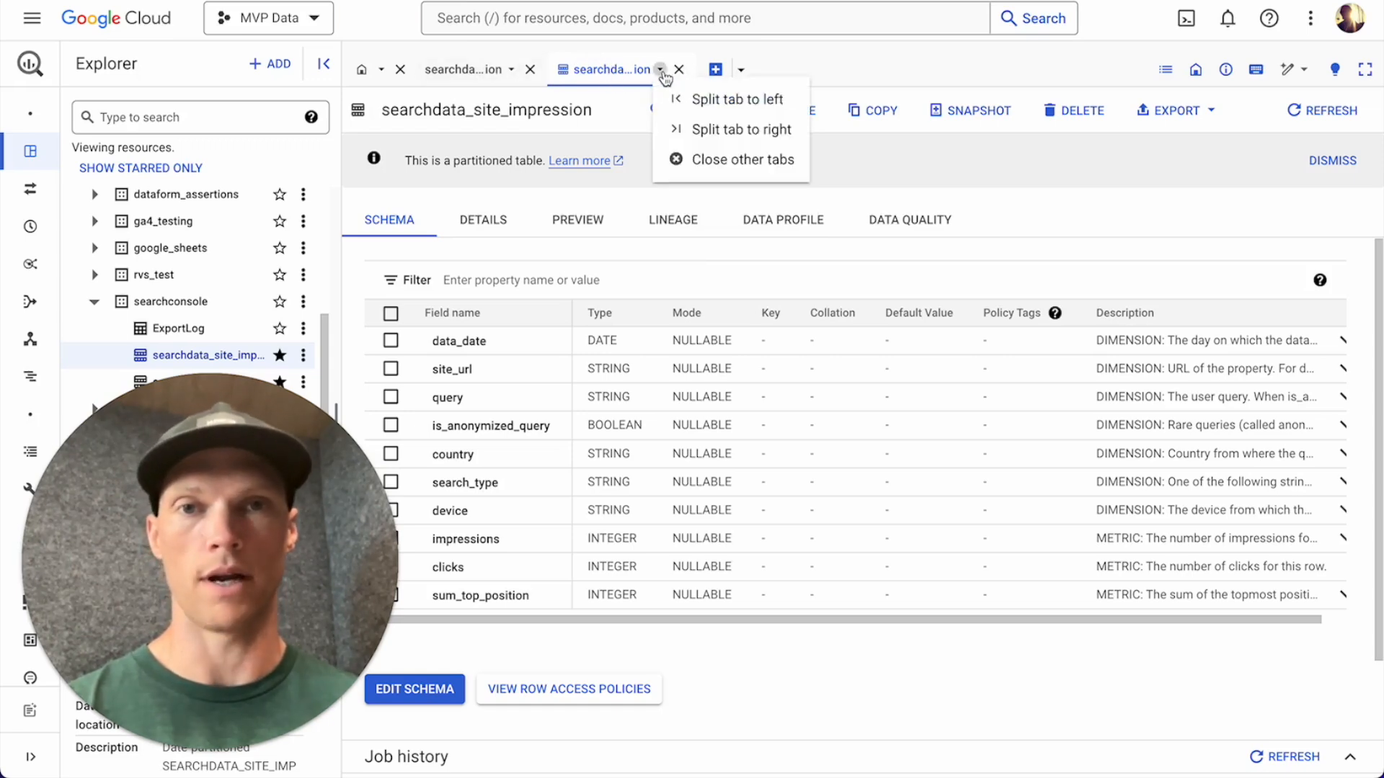
left_click(709, 144)
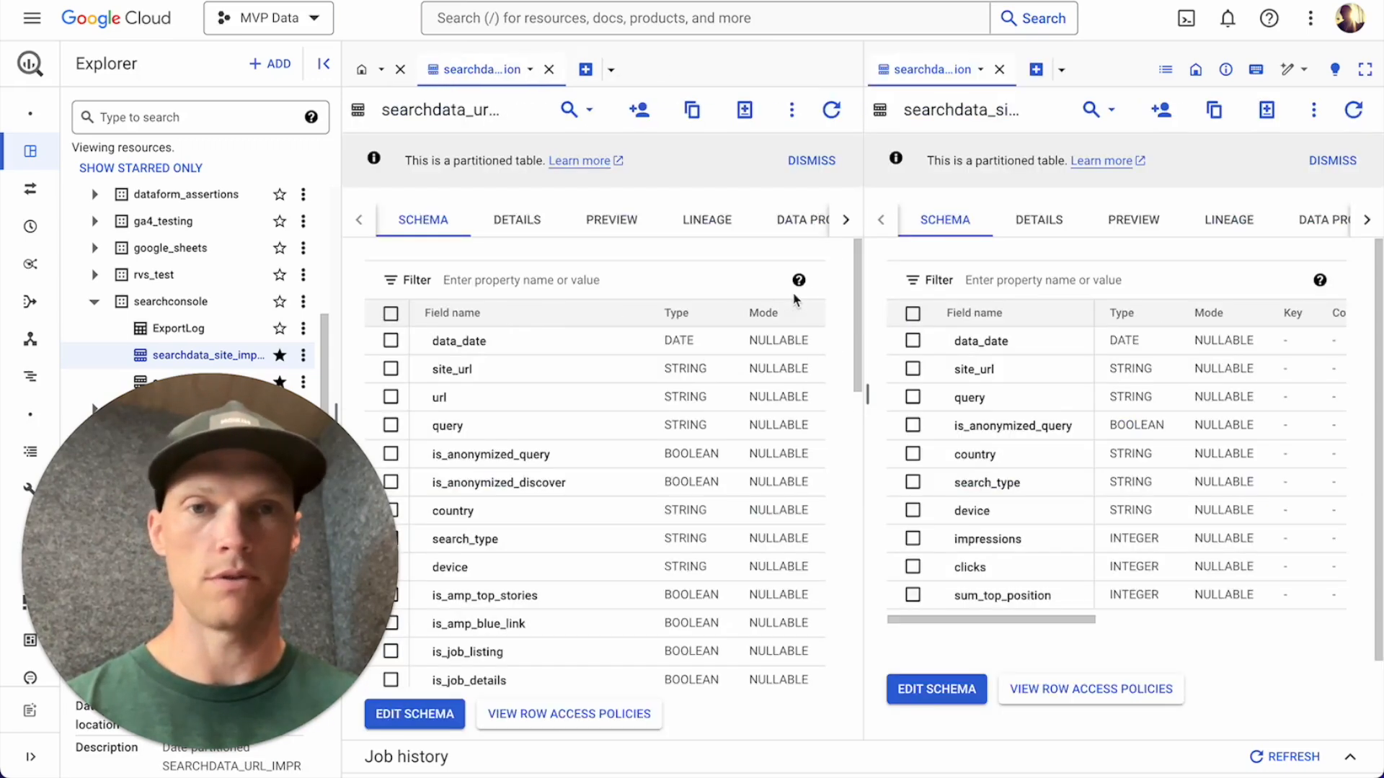
Compare the two tables' fields and descriptions, and close searchdata_url_impression and the welcome page
scroll(750, 405, "right", 5)
scroll(750, 405, "left", 5)
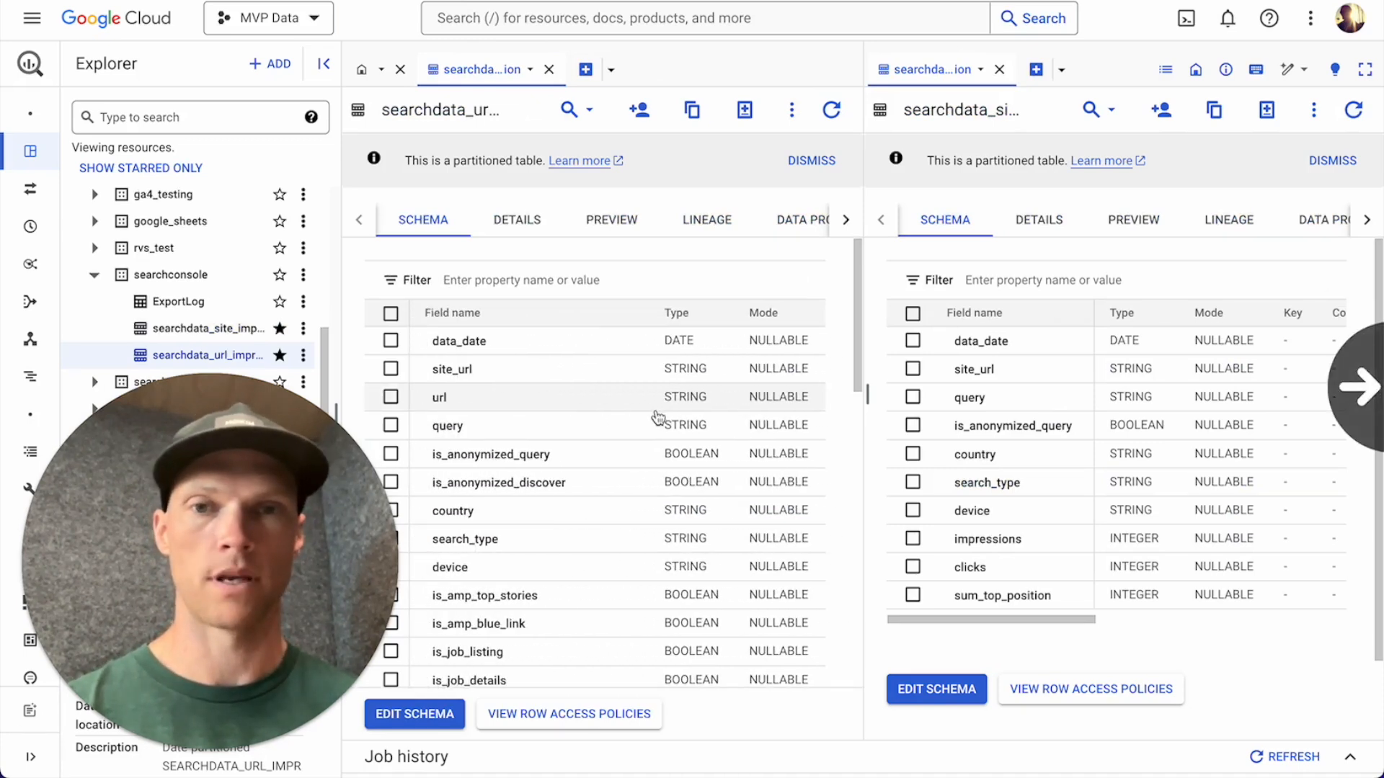
scroll(667, 436, "right", 5)
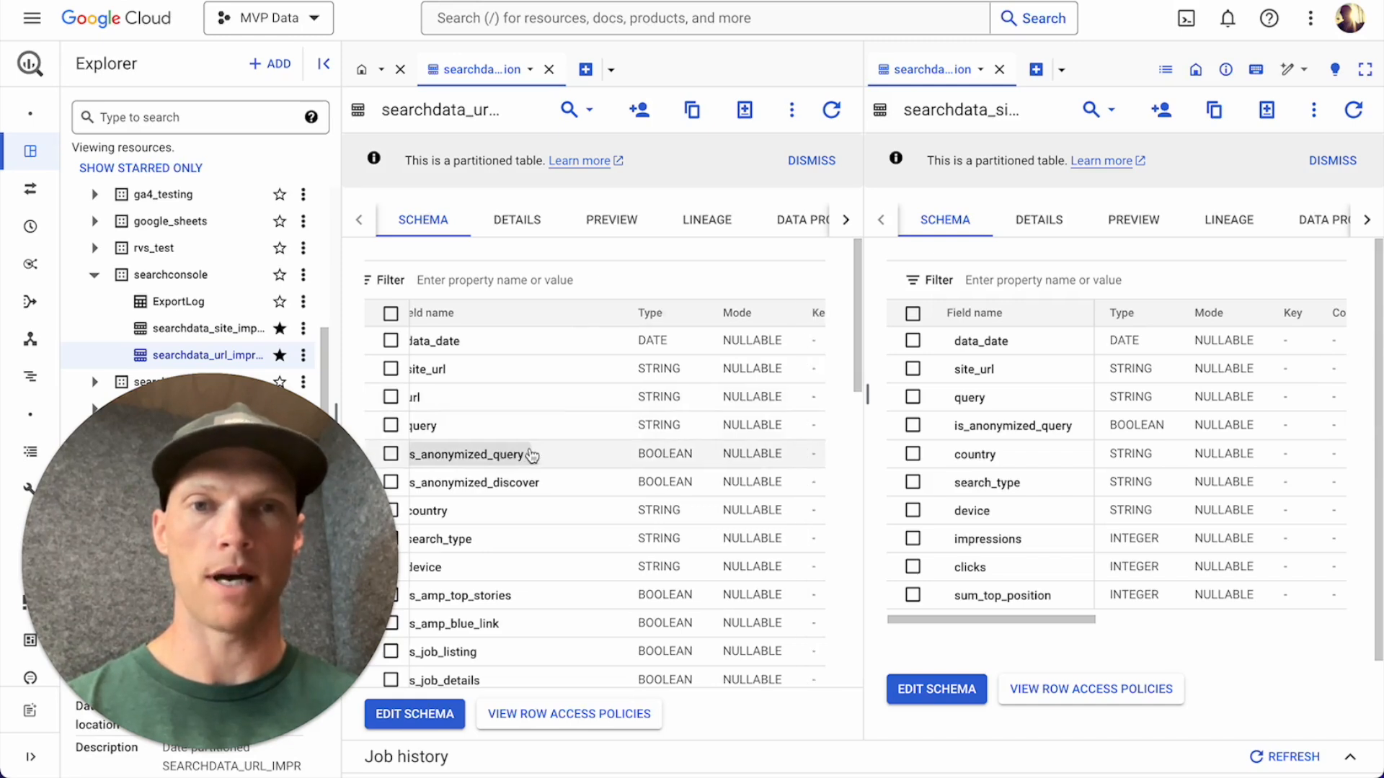
scroll(672, 447, "right", 5)
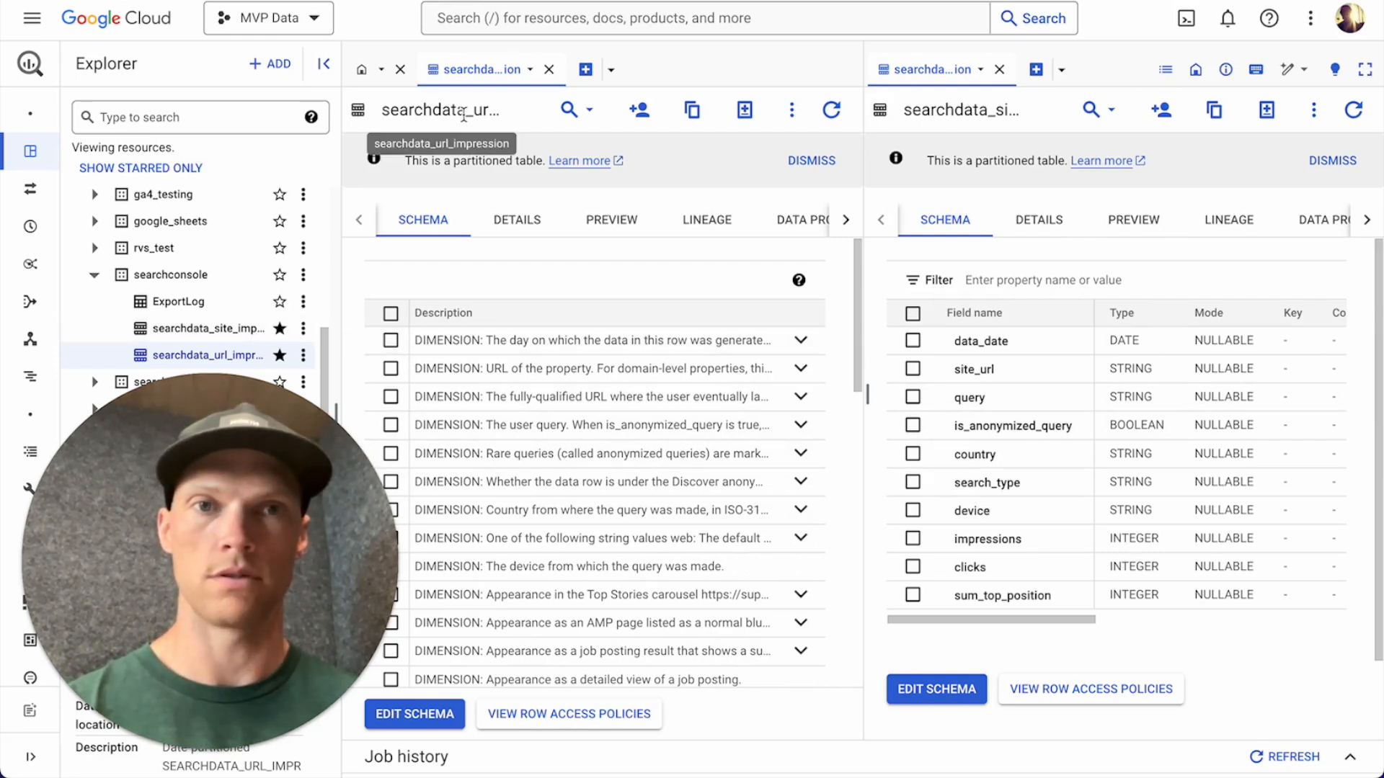
left_click(549, 70)
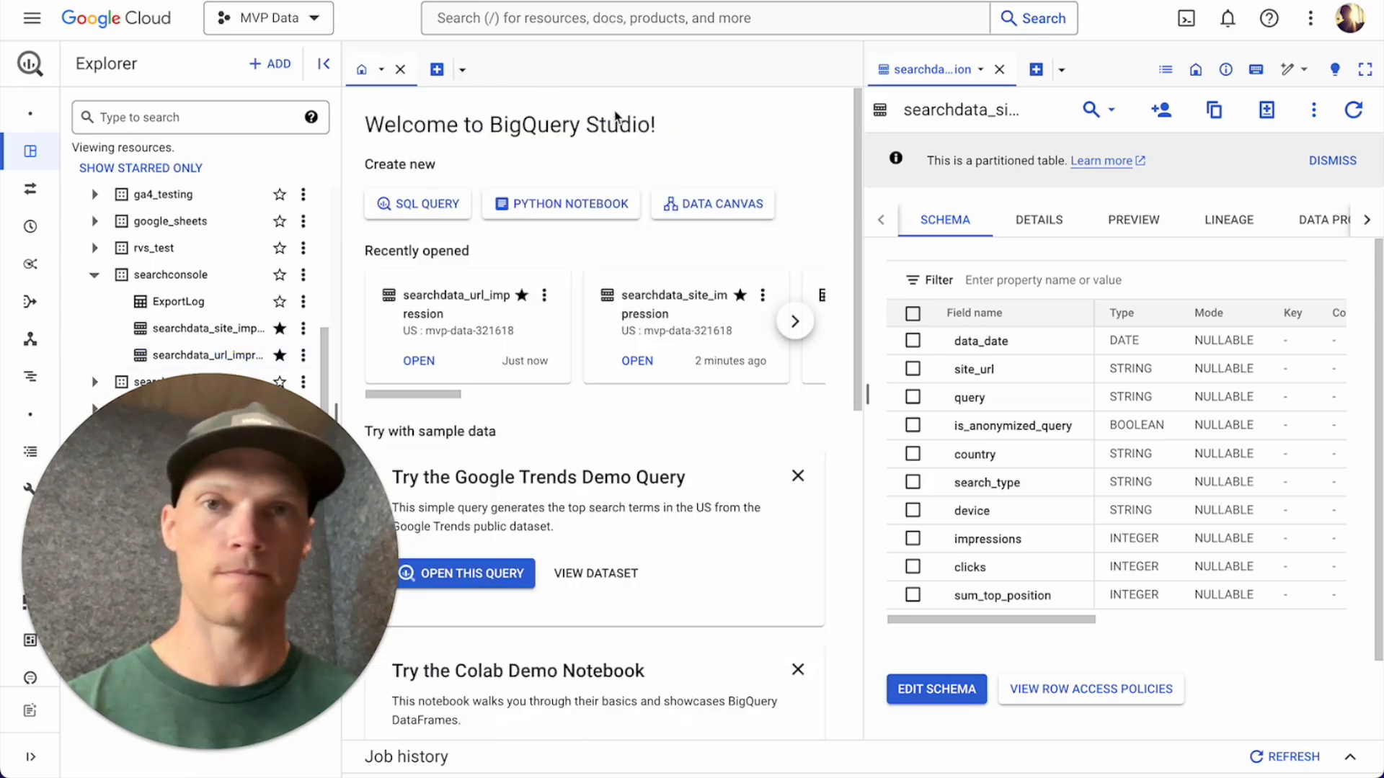
left_click(400, 69)
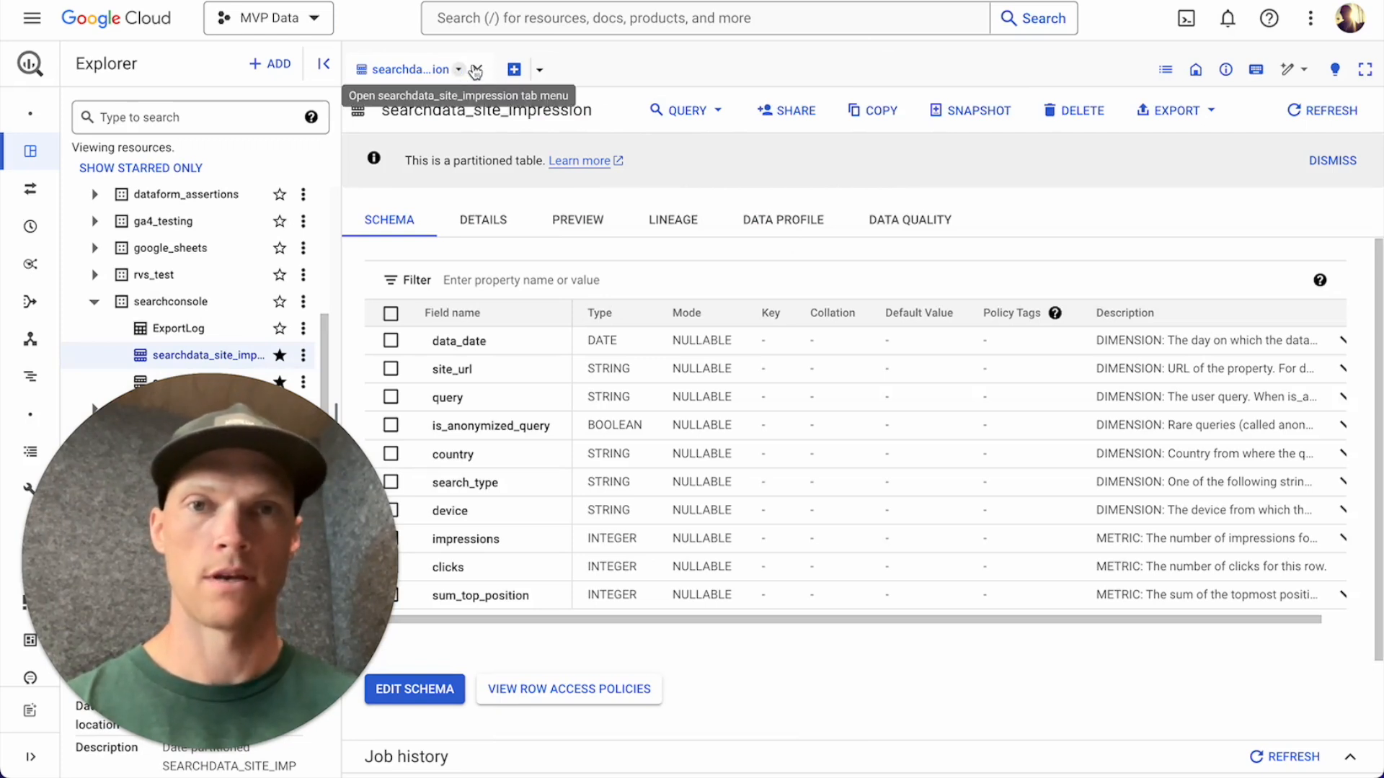
Create a query on searchdata_site_impression in a new tab, selecting all columns with SELECT *
left_click(711, 112)
left_click(721, 155)
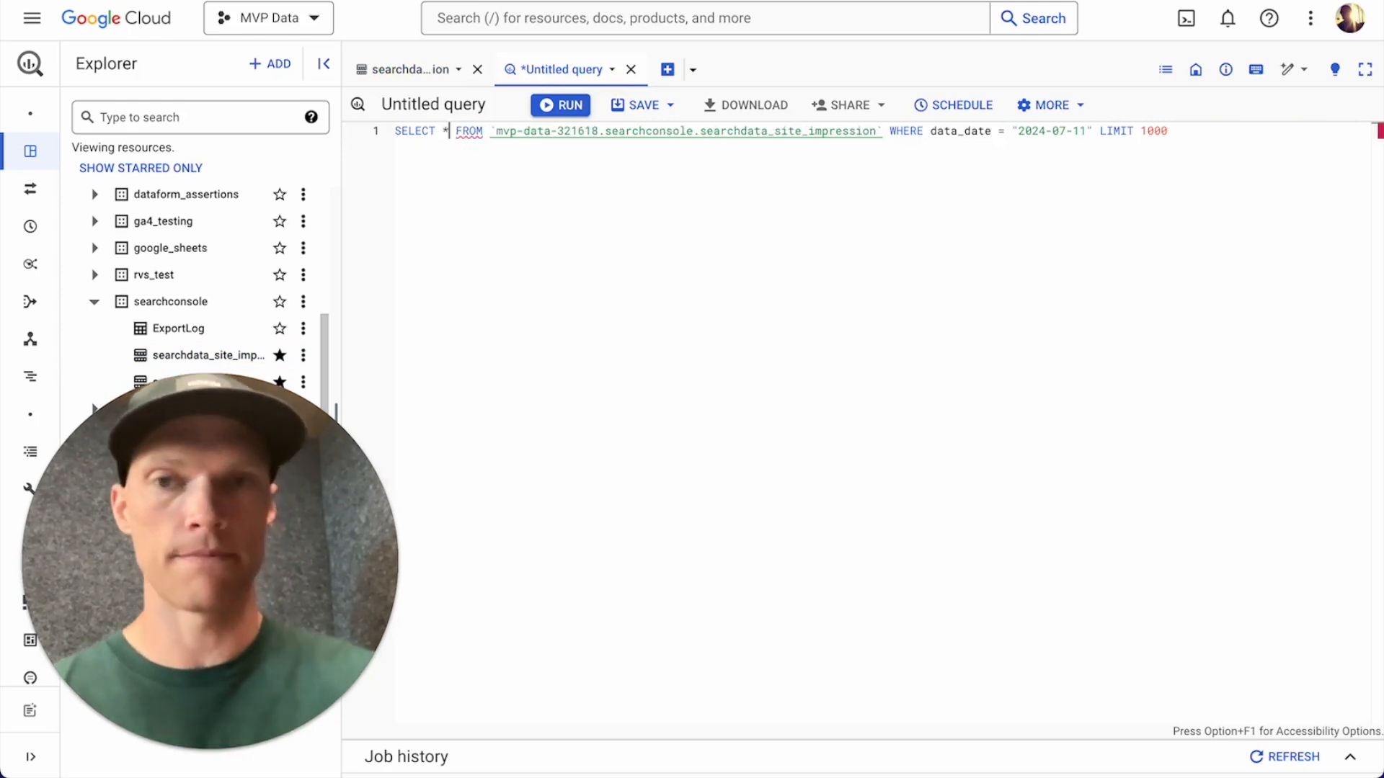
type("*")
Break the query into separate lines for the FROM, WHERE and LIMIT clauses
left_click(456, 132)
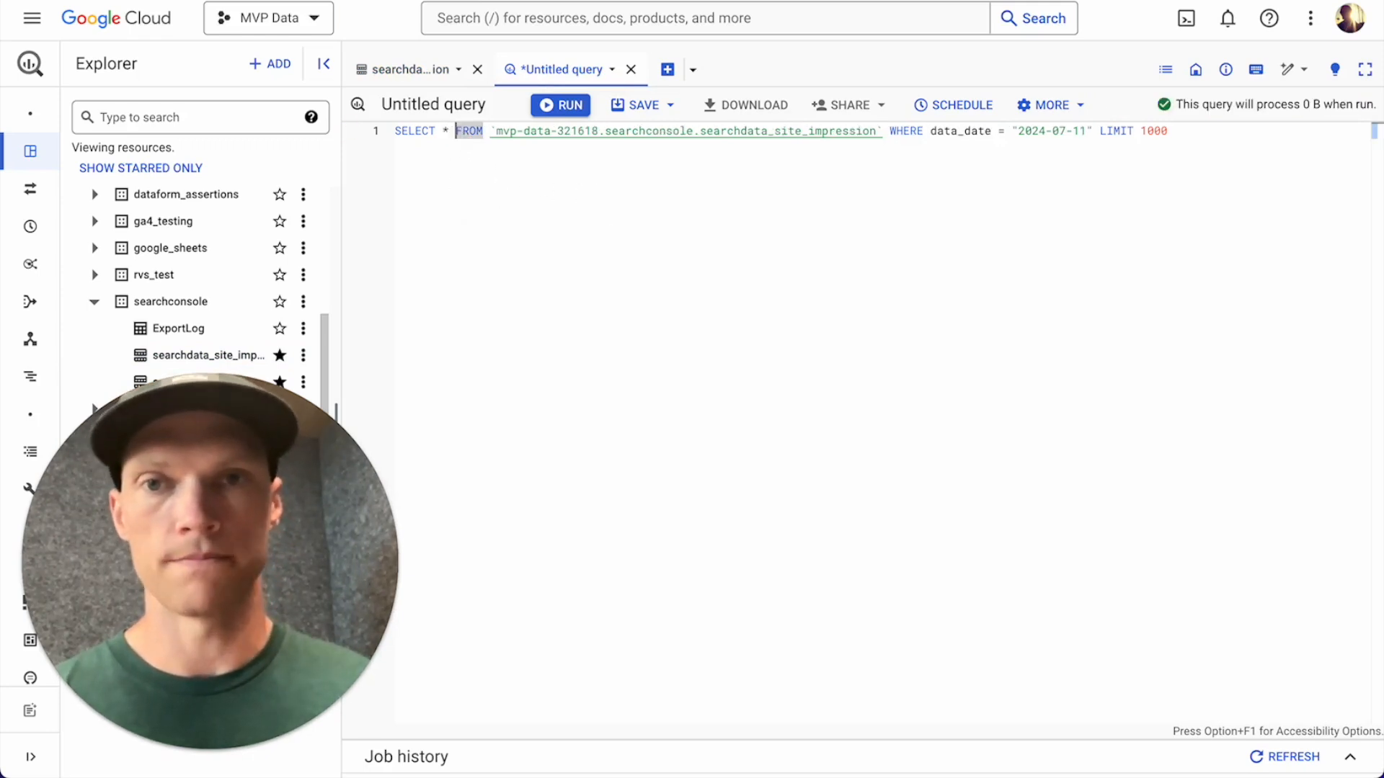
key("Return")
left_click(823, 147)
key("Return")
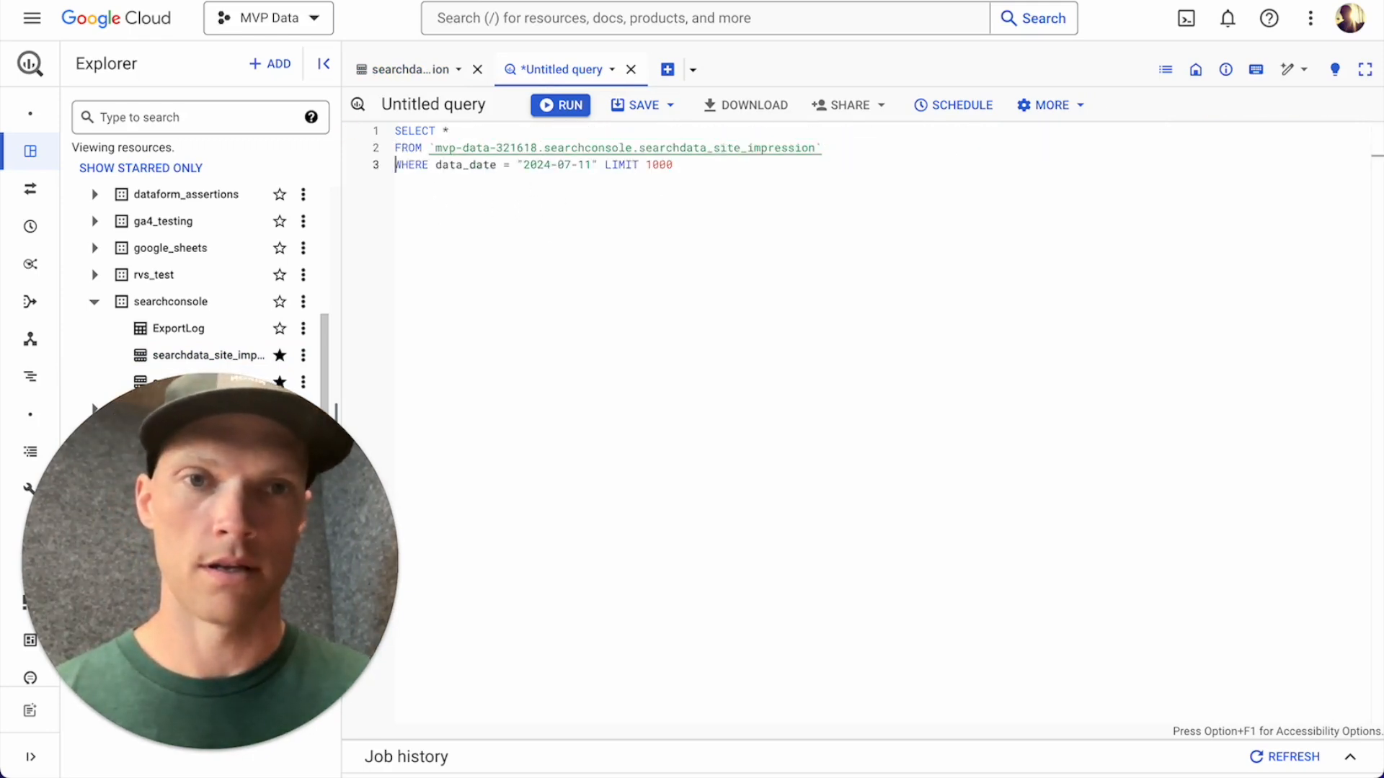
left_click(603, 166)
key("Return")
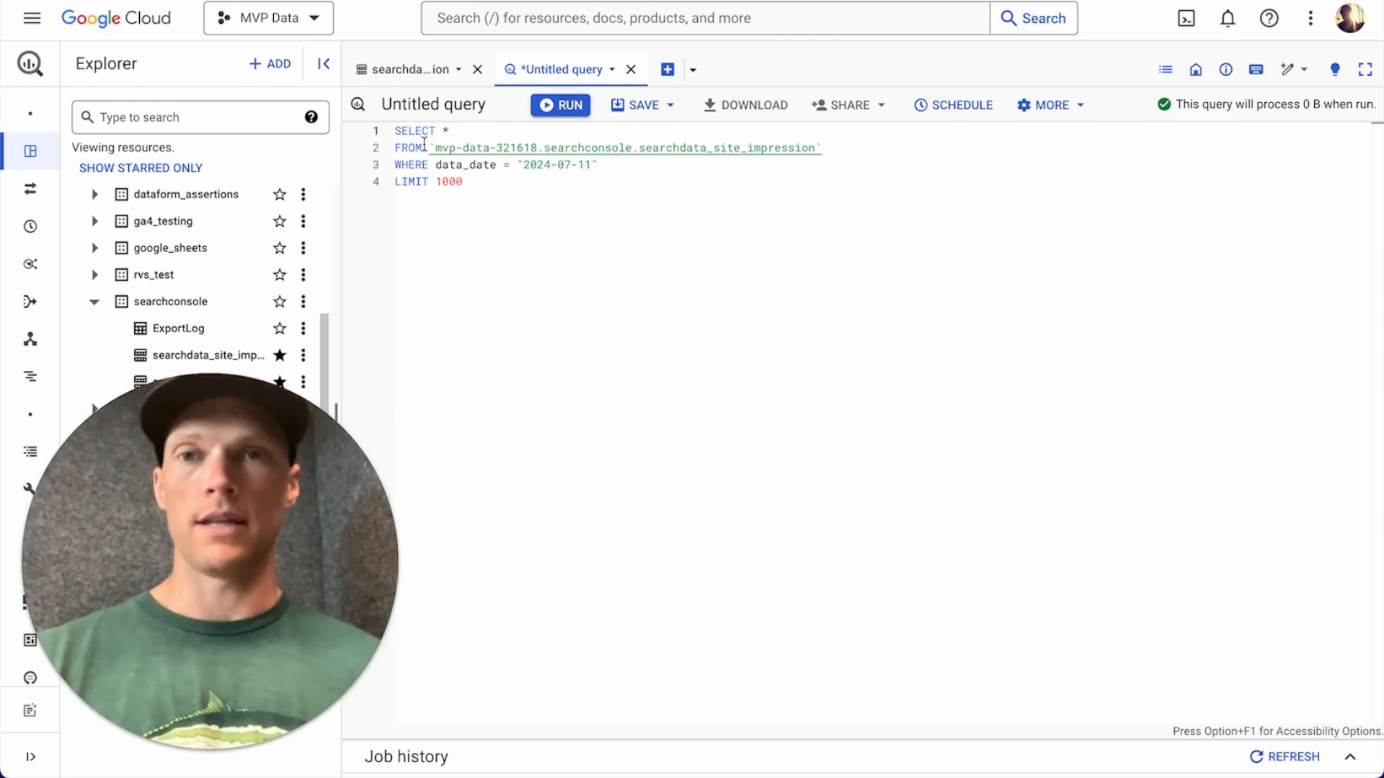
Examine the query's table reference and date filter, and check the data_date field in the table's schema
left_click_drag(423, 148, 829, 148)
left_click(438, 147)
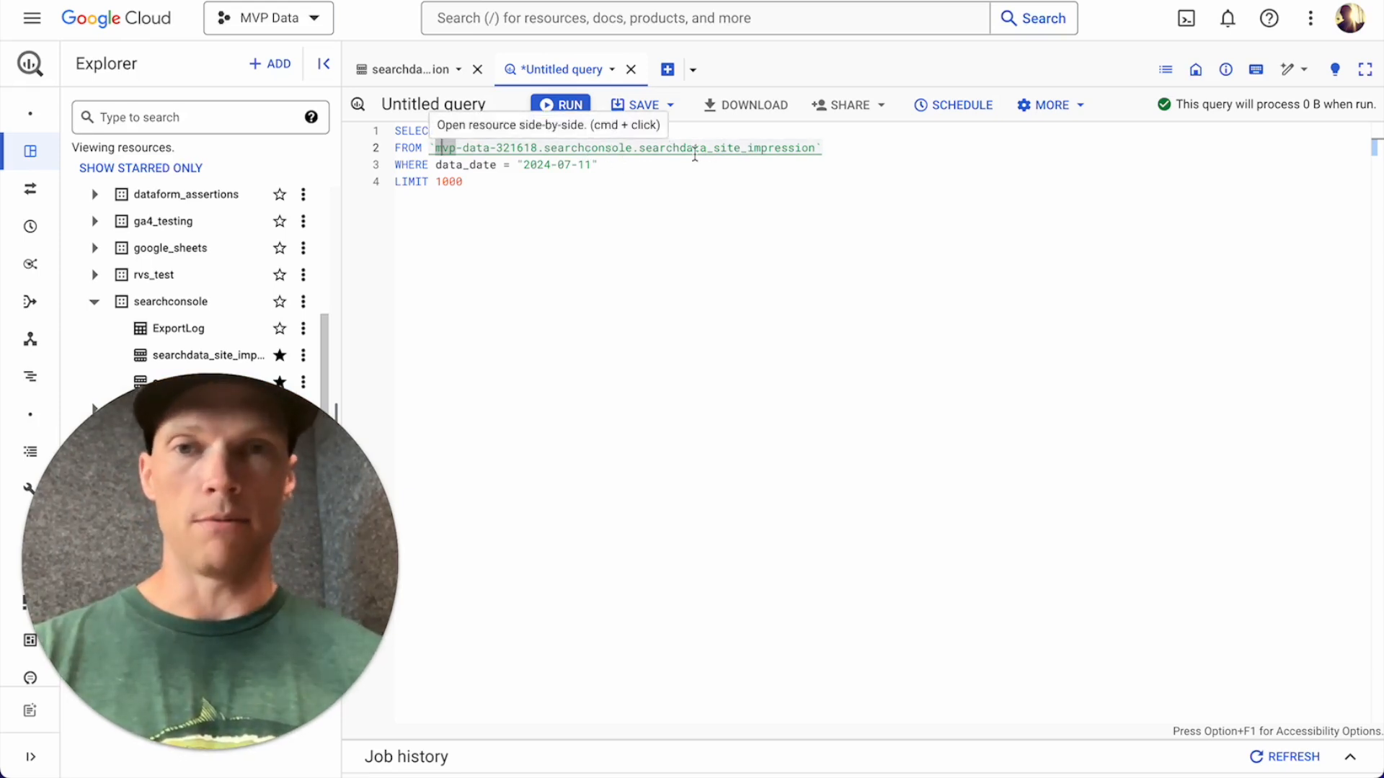
left_click(622, 174)
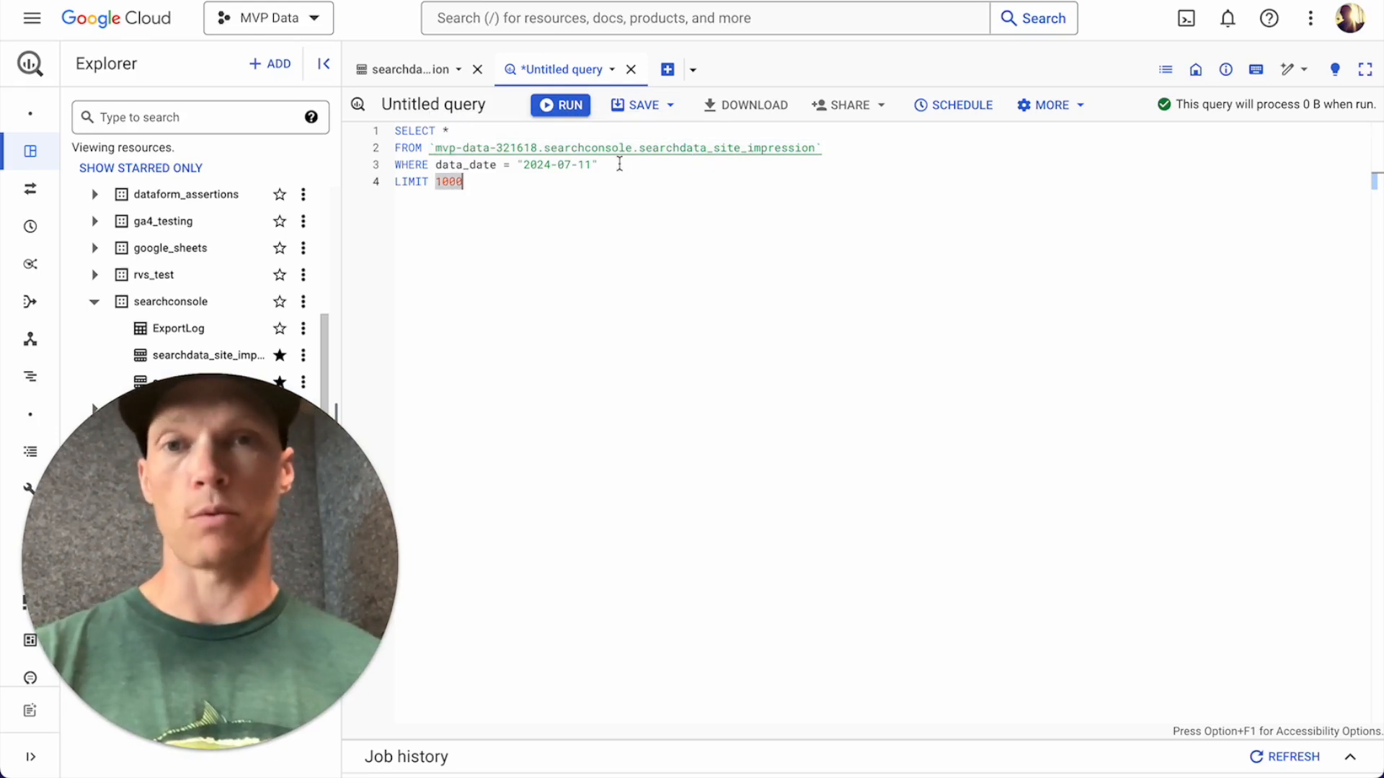
left_click(620, 164)
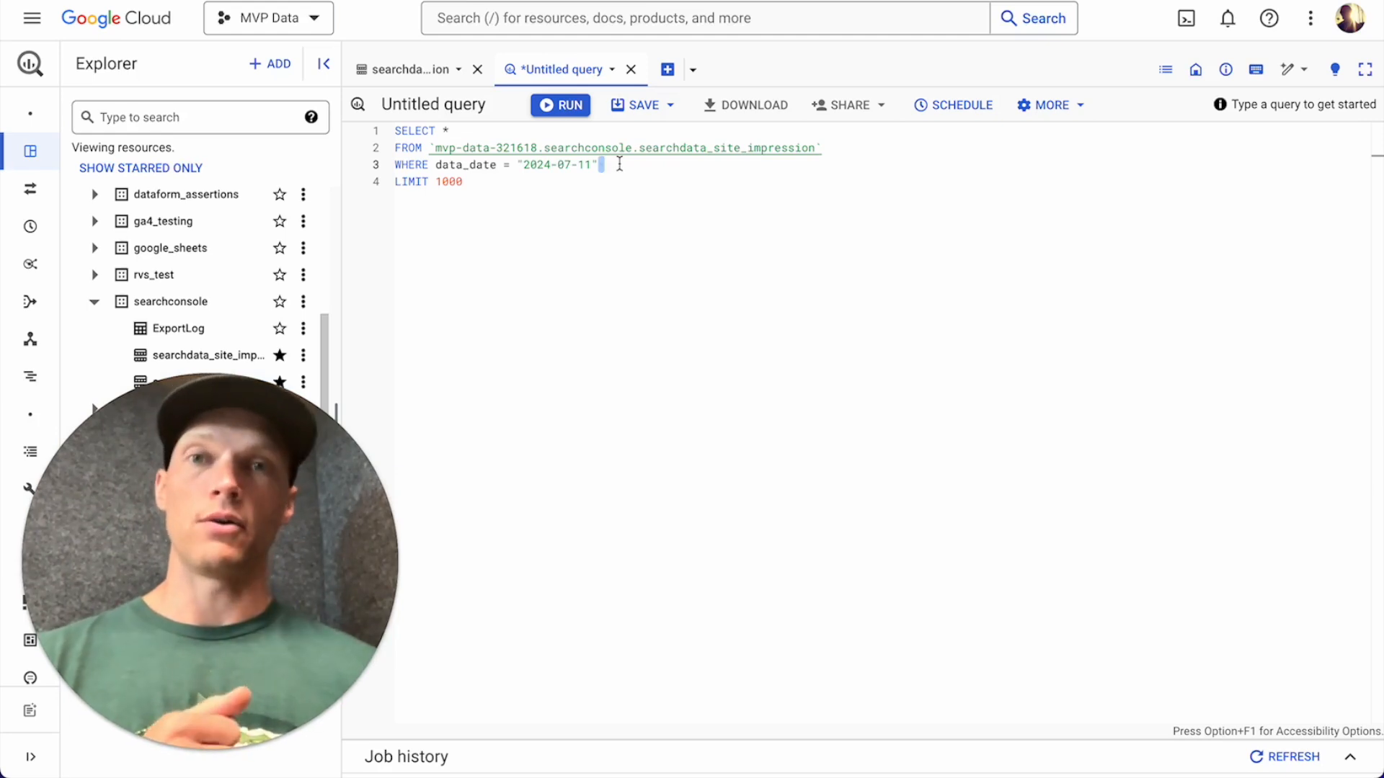
left_click(409, 79)
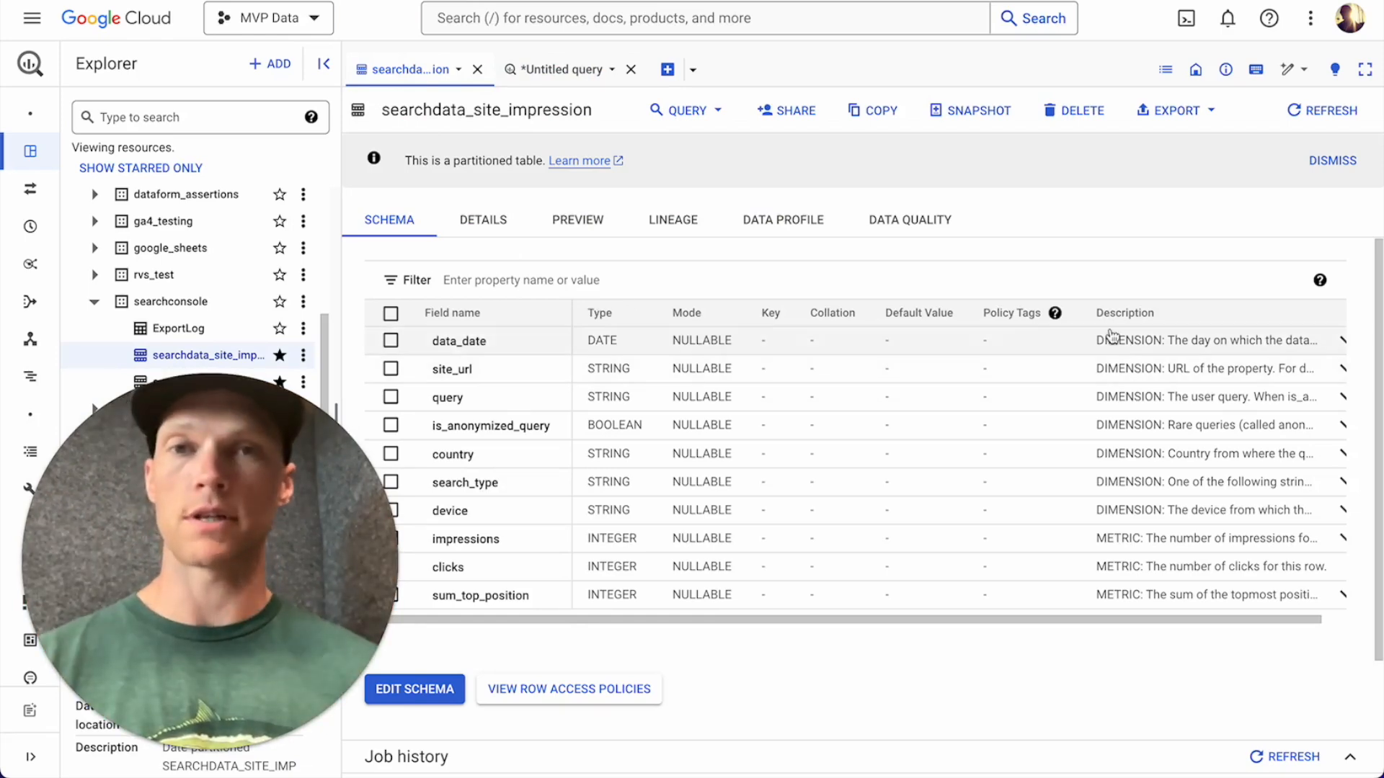
left_click(568, 72)
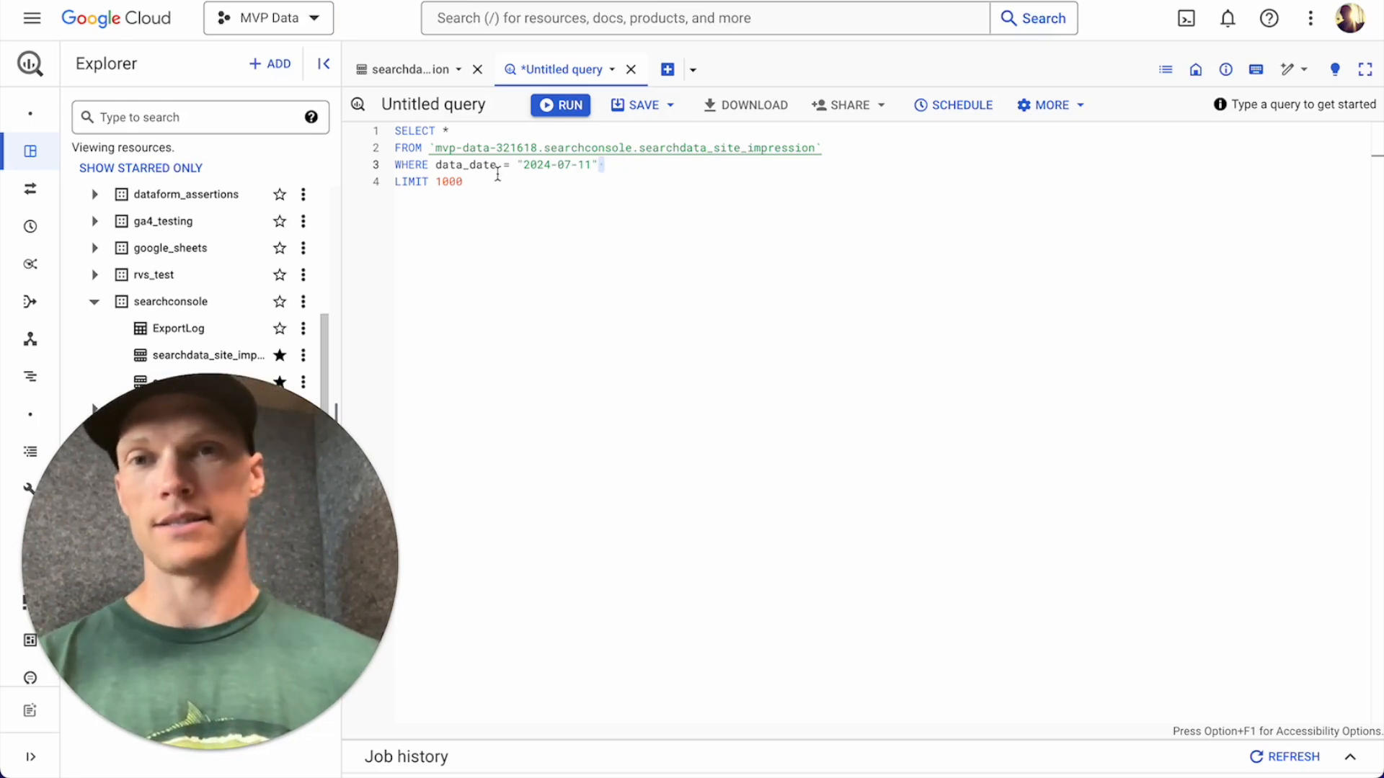
Review the LIMIT 1000 clause and run the query with the data_date filter of 2024-07-11
left_click_drag(496, 181, 396, 181)
left_click(578, 192)
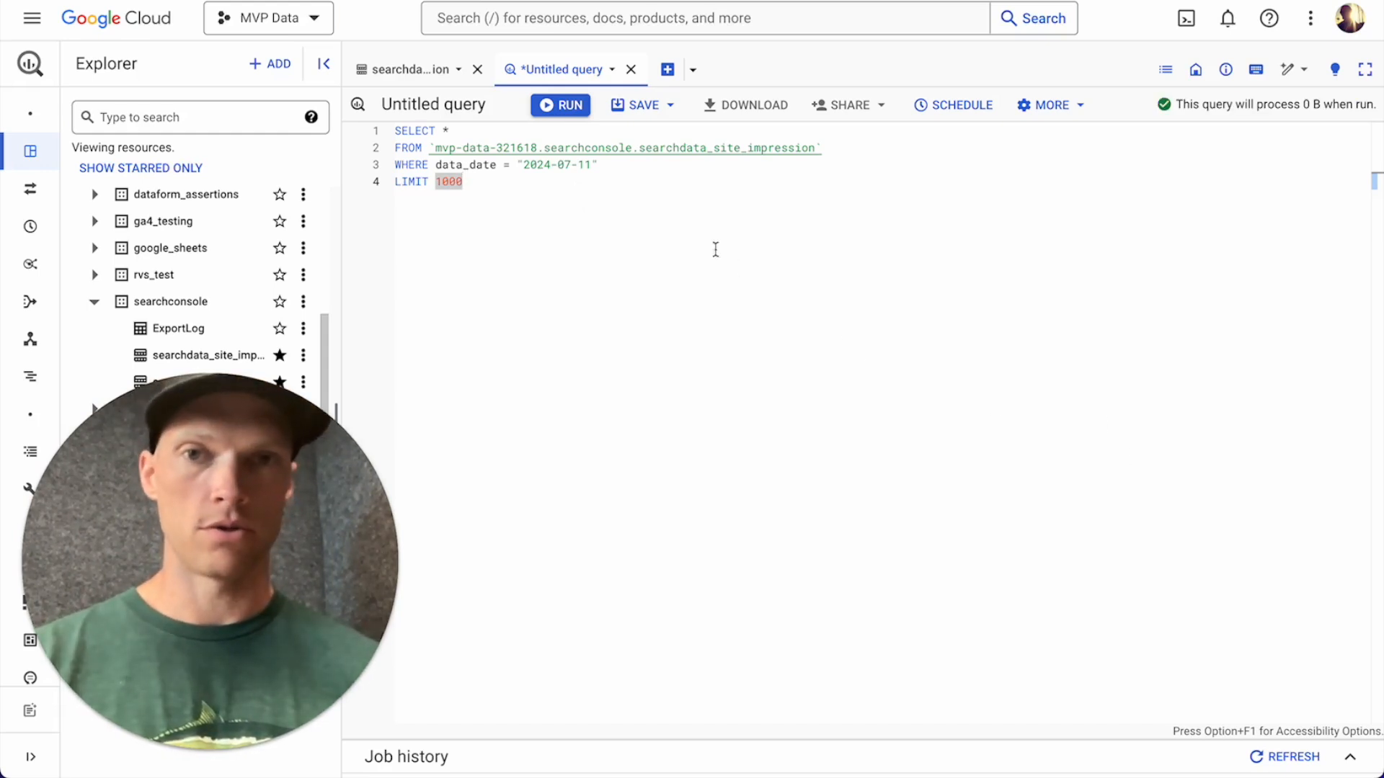
left_click(743, 442)
key("super+Return")
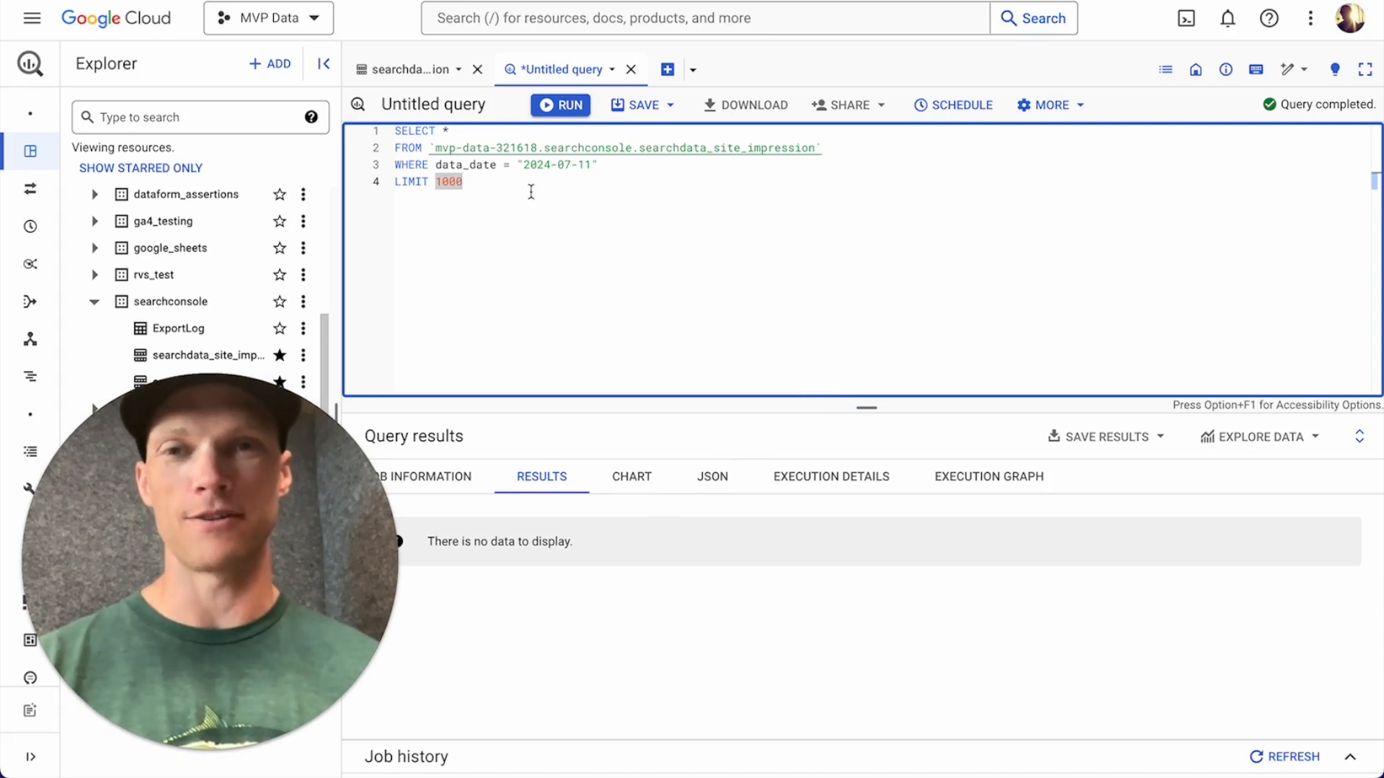
Set the data_date filter to "2024-07-09" and run the query again
left_click(517, 164)
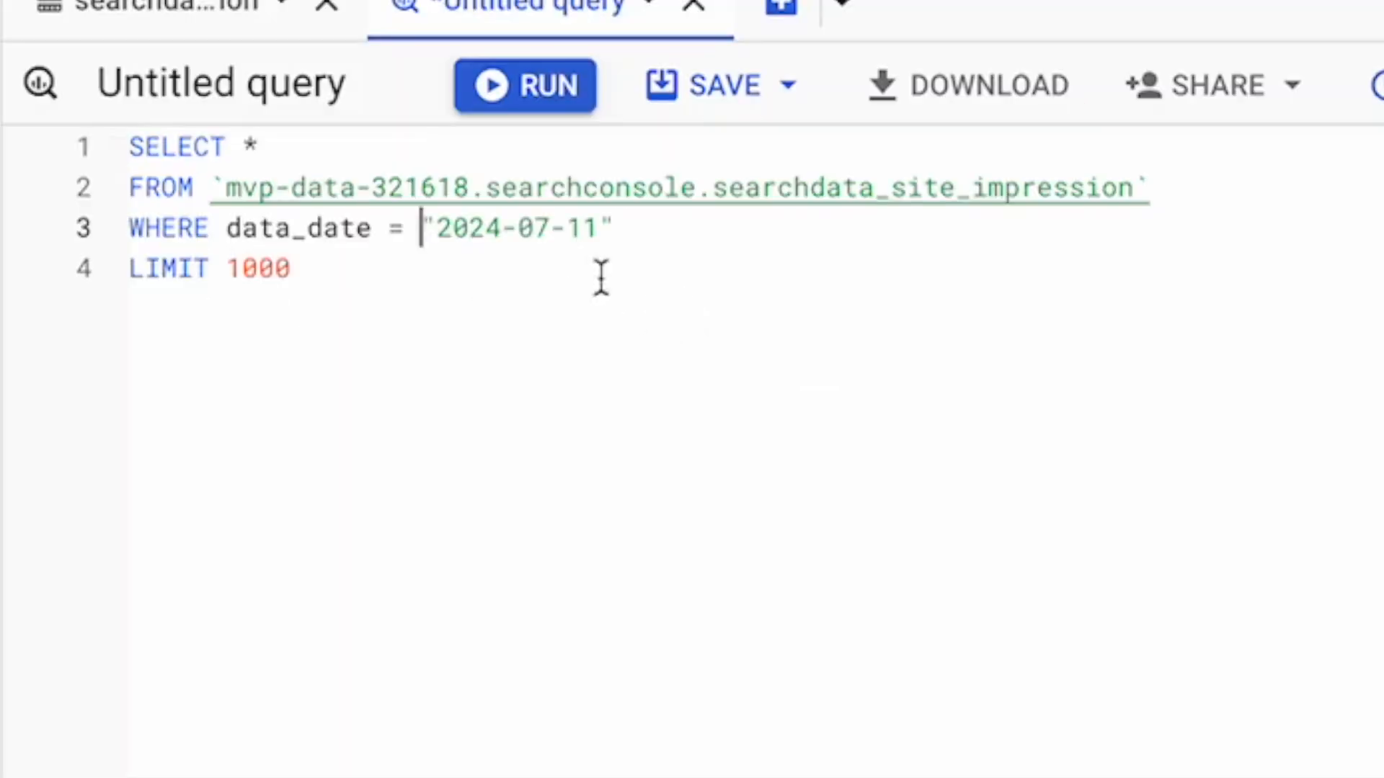
left_click(555, 231)
key("Right")
key("Right")
key("Right")
key("BackSpace")
key("BackSpace")
type("09")
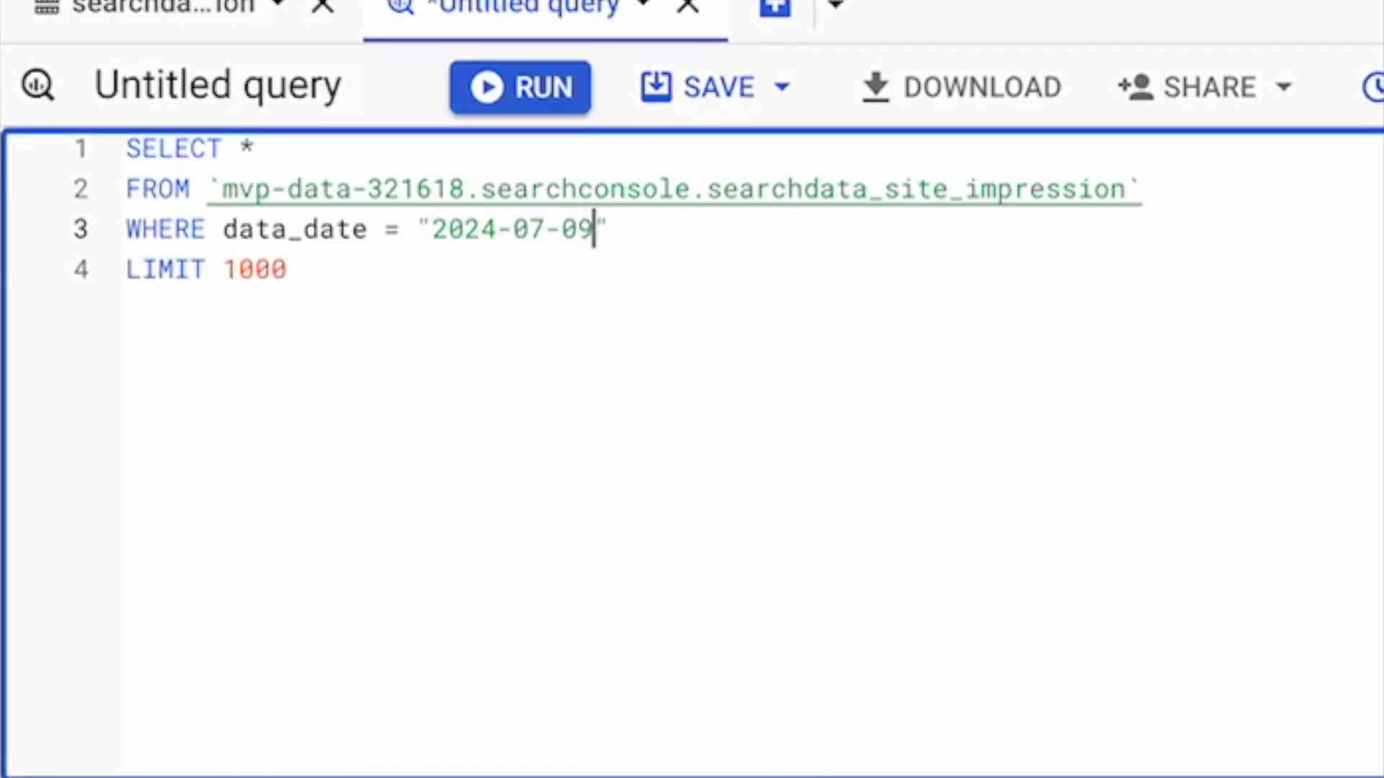
key("ctrl+Return")
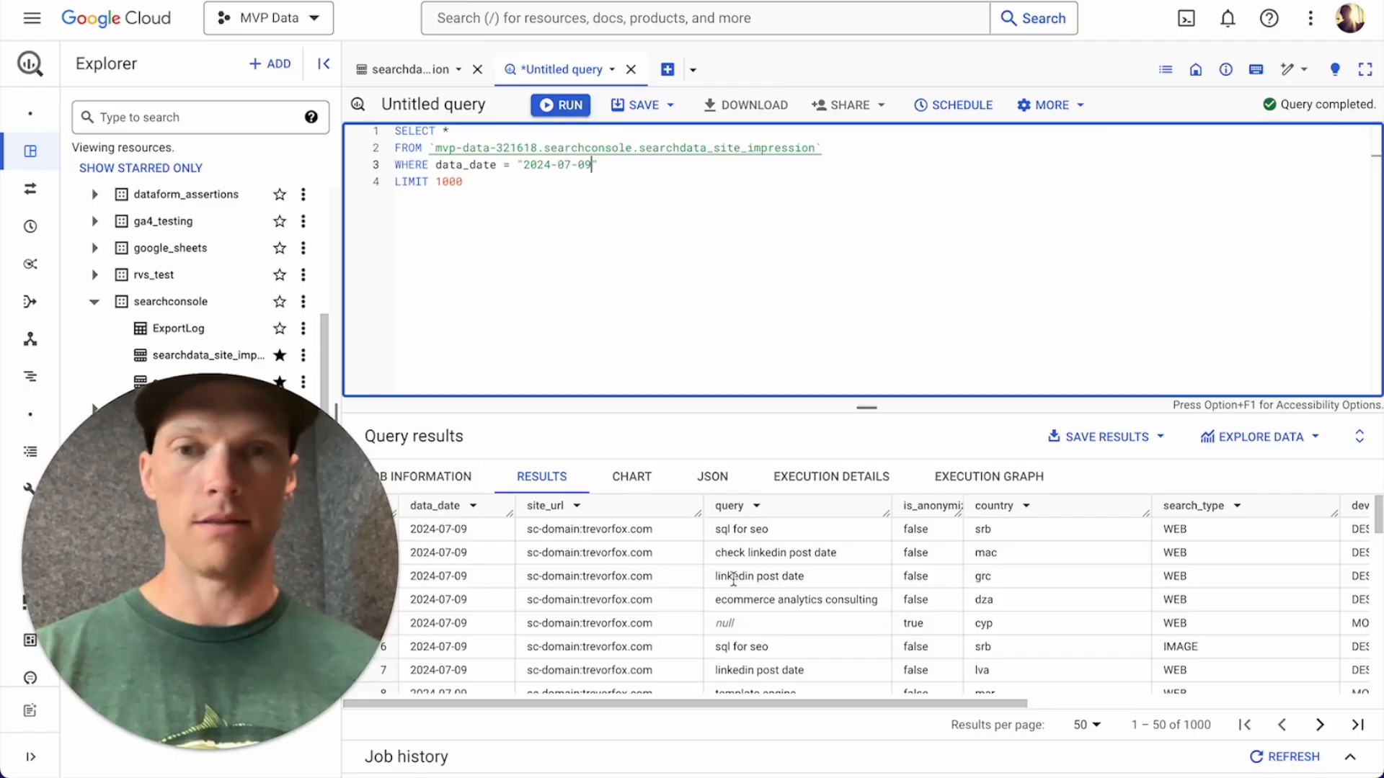
Examine the query result rows and their columns, from data_date and query through to device and impressions
scroll(733, 578, "down", 1)
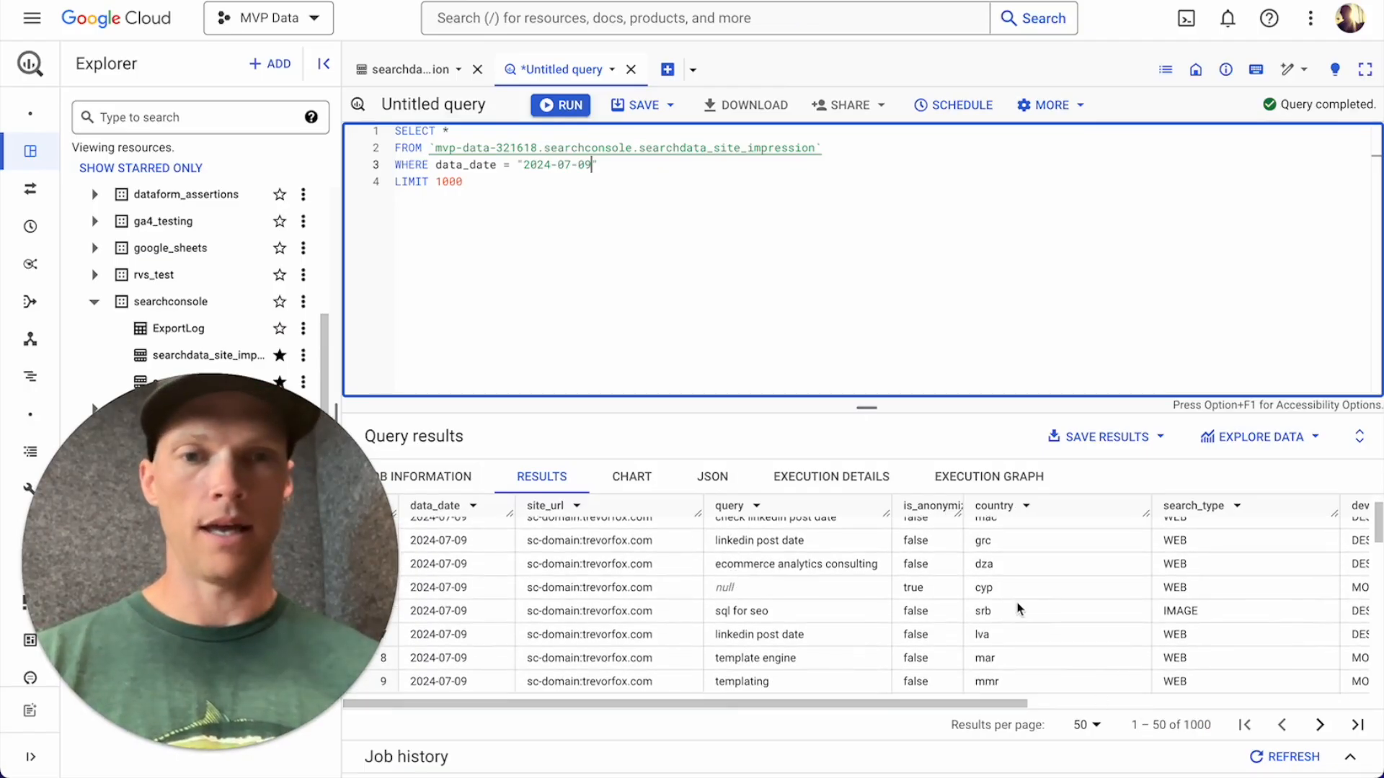
scroll(1019, 610, "down", 1)
scroll(1019, 607, "up", 3)
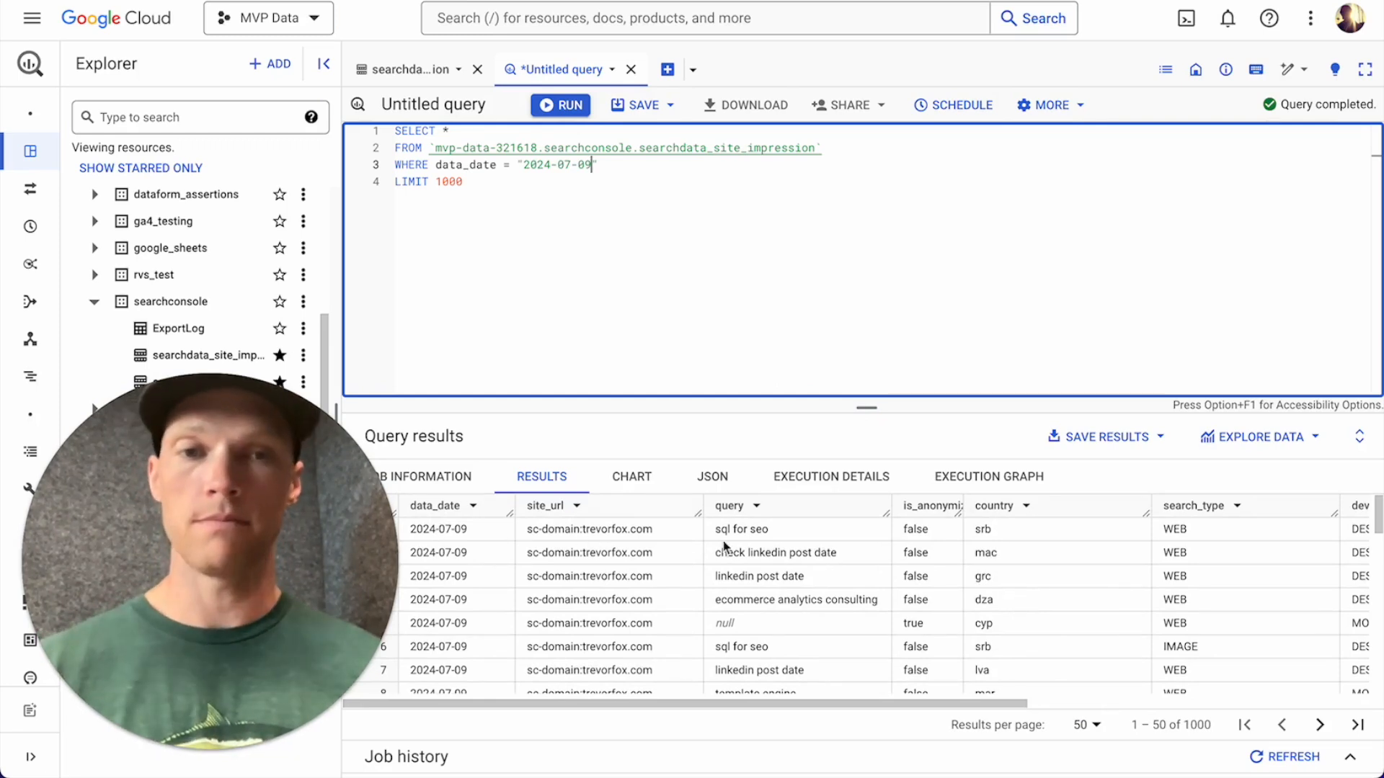
scroll(723, 540, "right", 2)
scroll(723, 540, "right", 6)
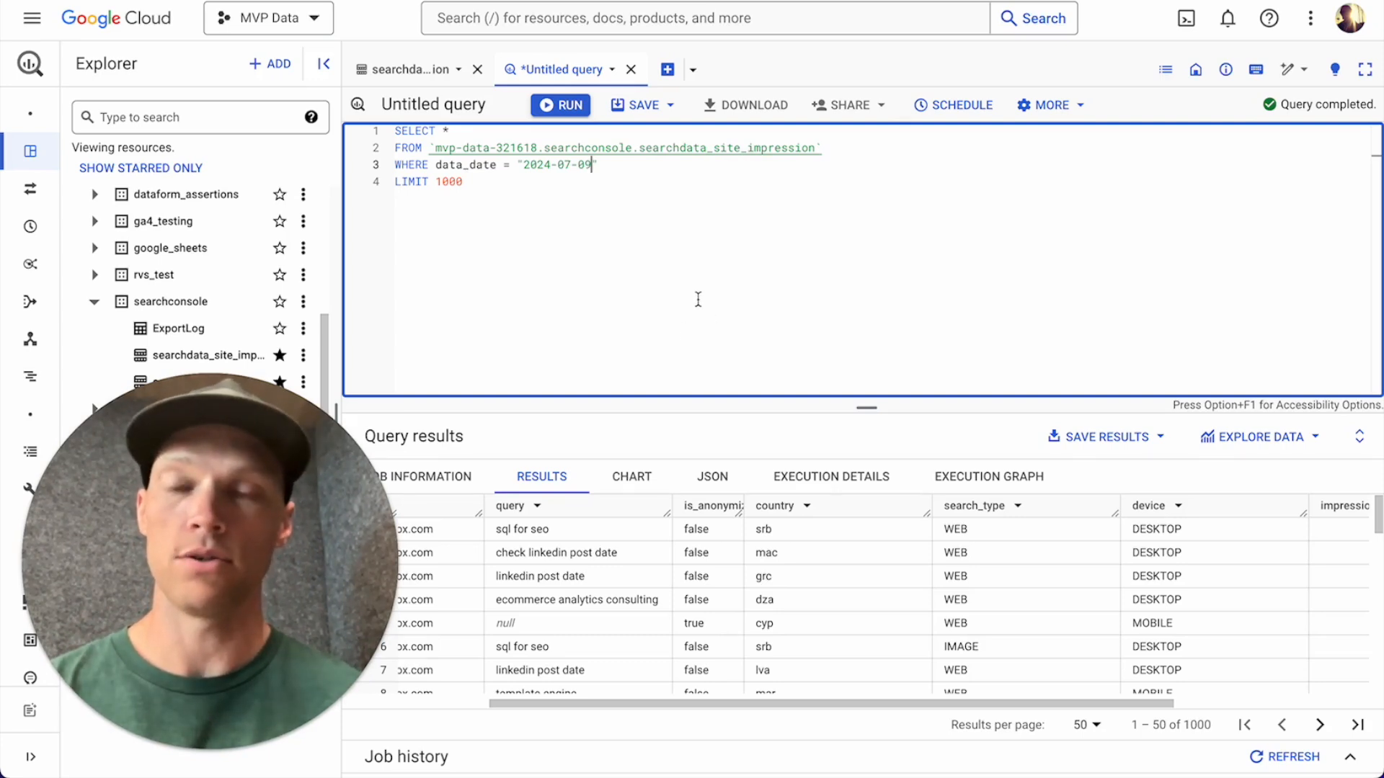
Add a second condition on a new line below the data_date filter, restricting country to 'usa'
left_click(647, 168)
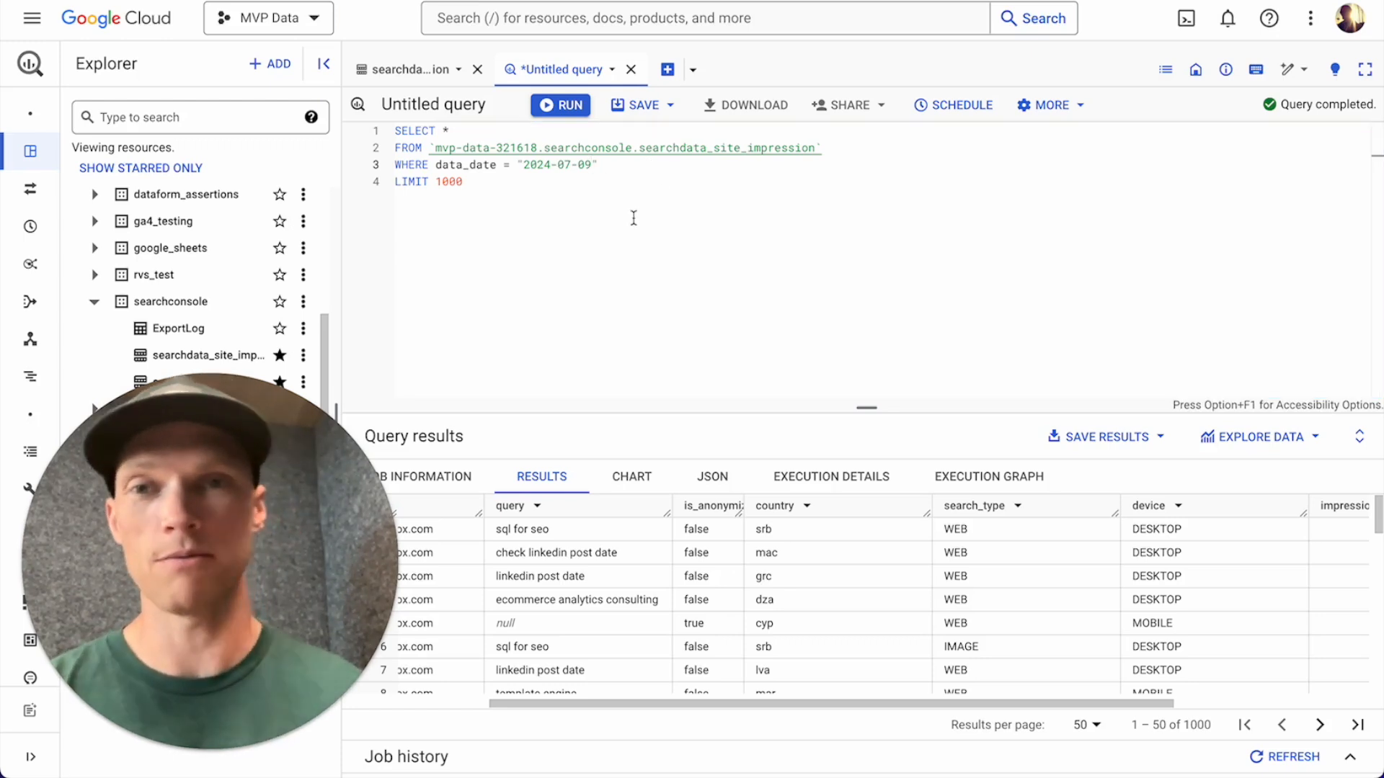
key("Return")
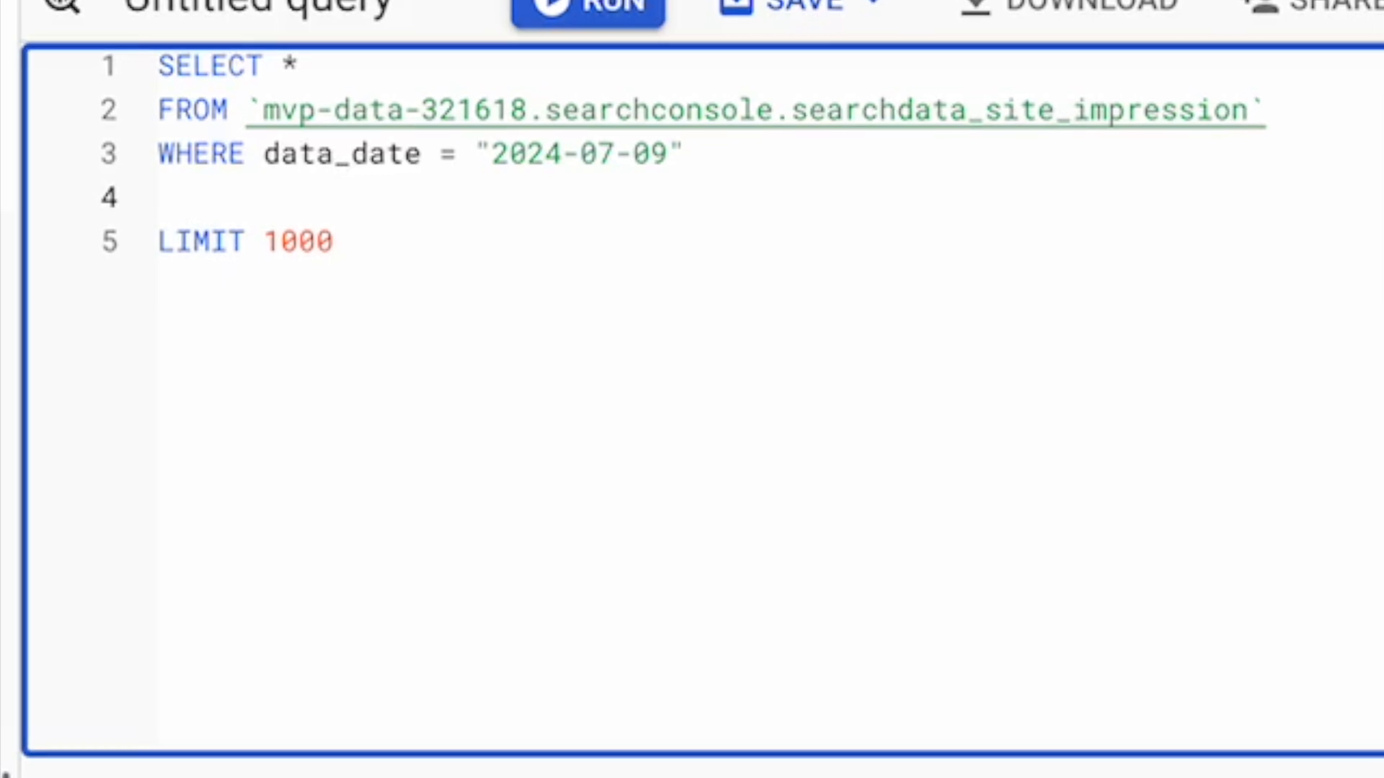
type("and")
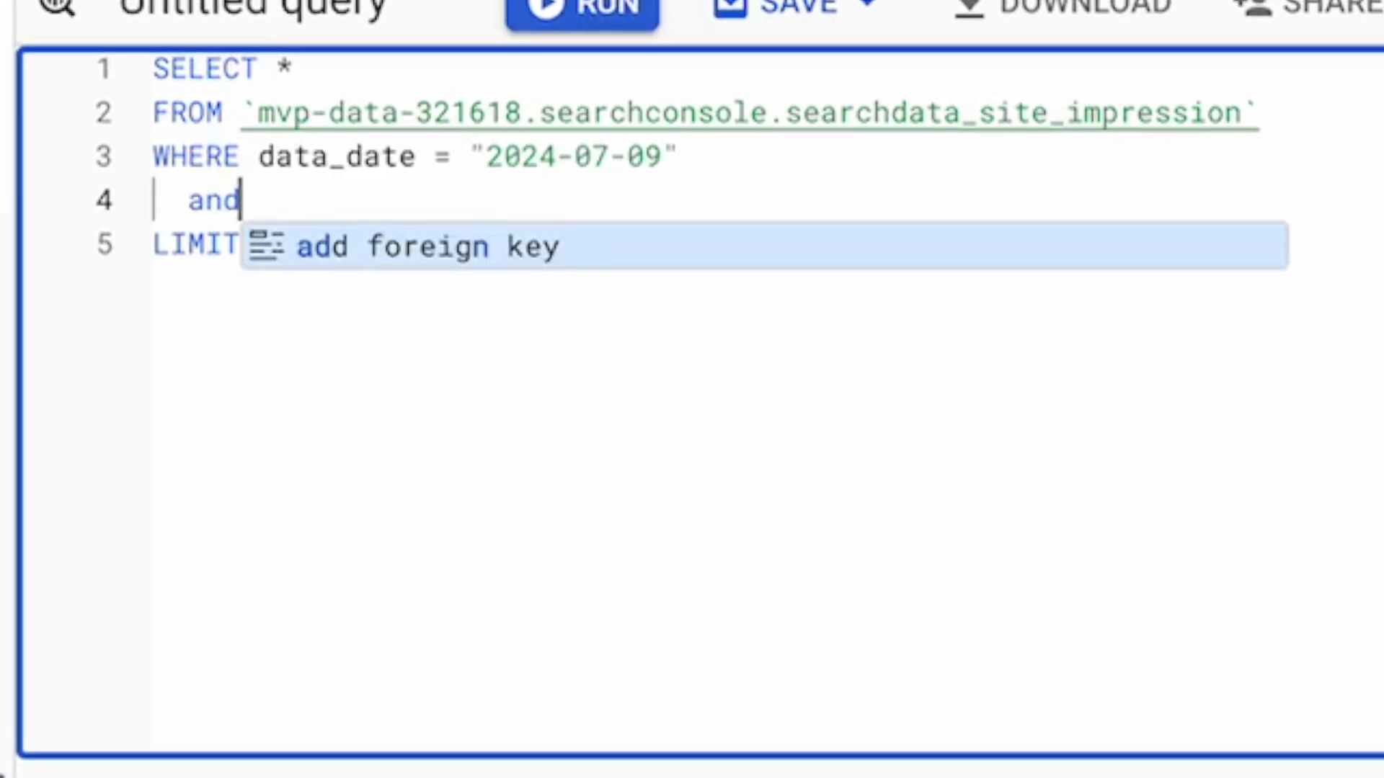
key("Escape")
type("country")
type("= '")
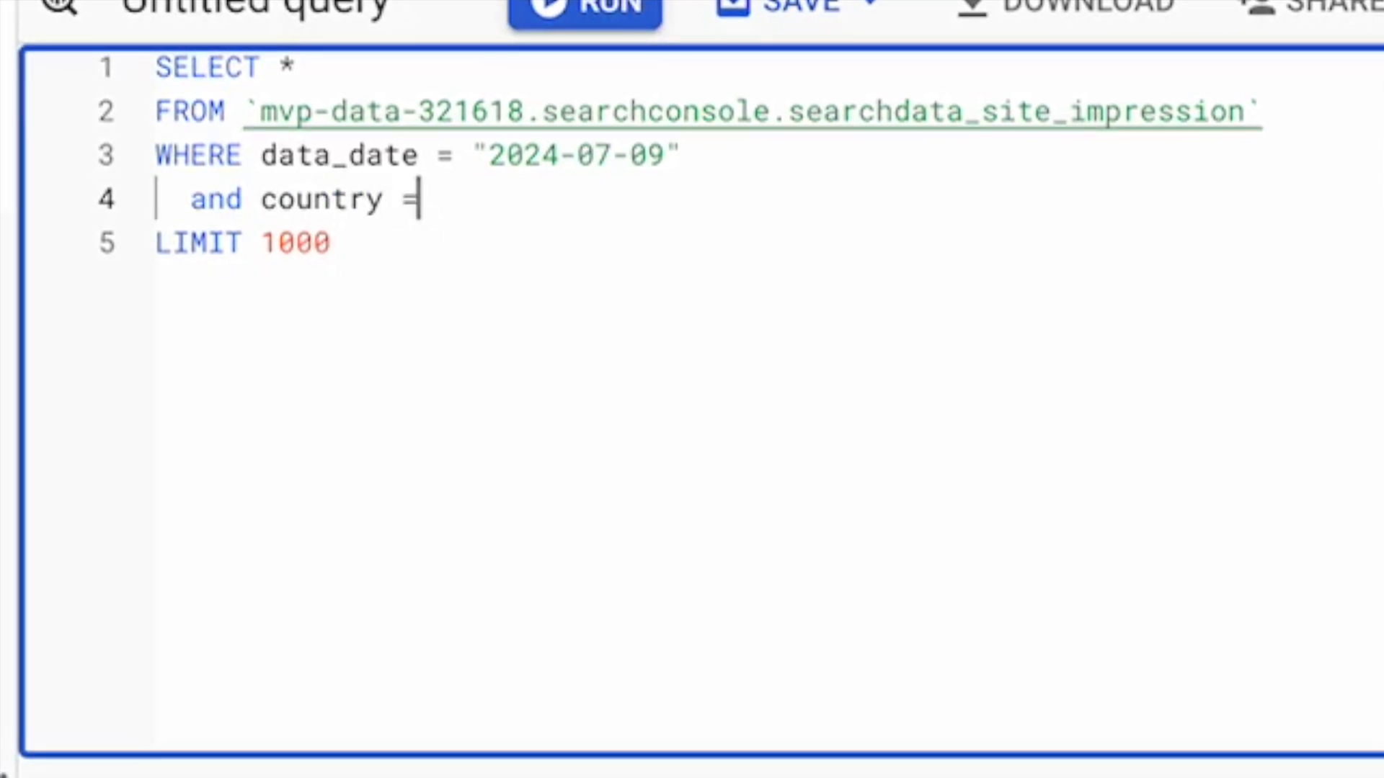
type("usa")
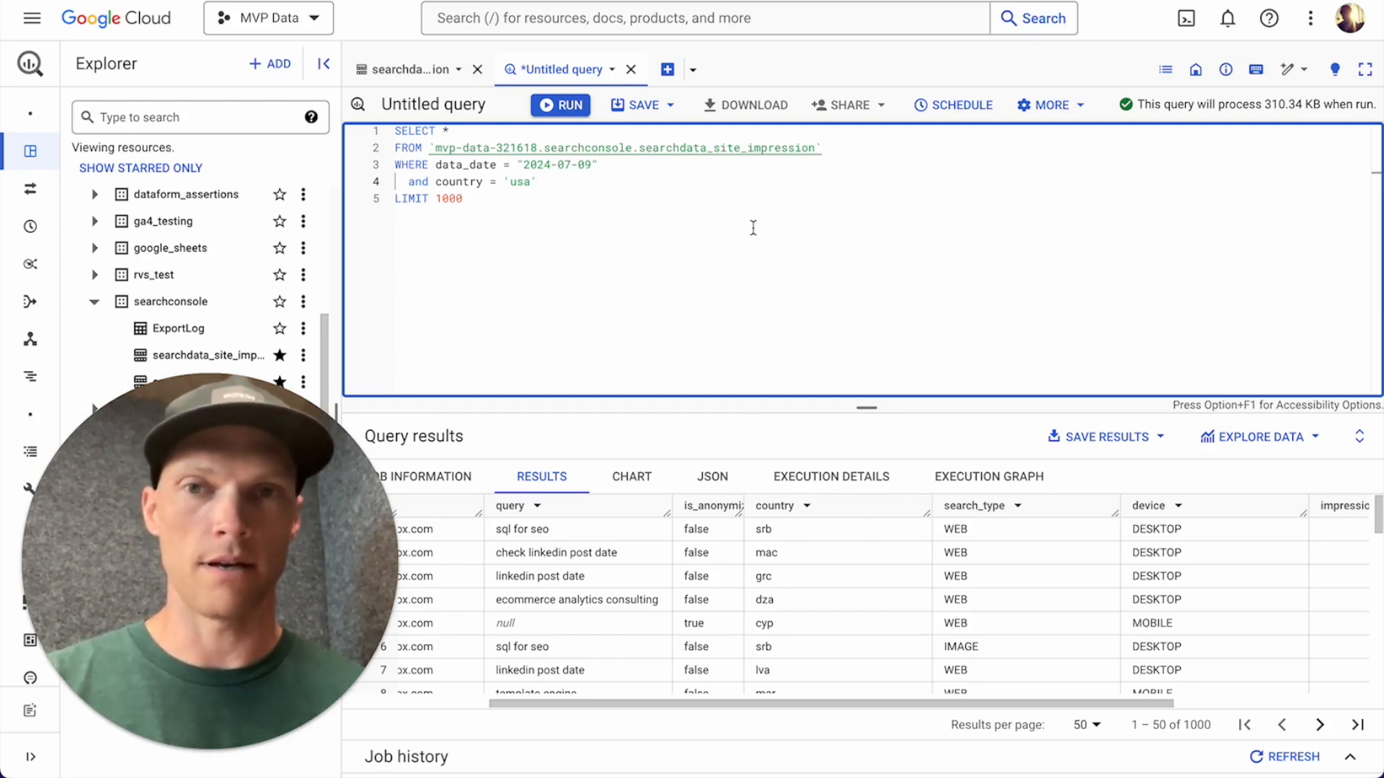
Insert the order by keywords on a new line between the country filter and the LIMIT clause
key("Return")
type("order ")
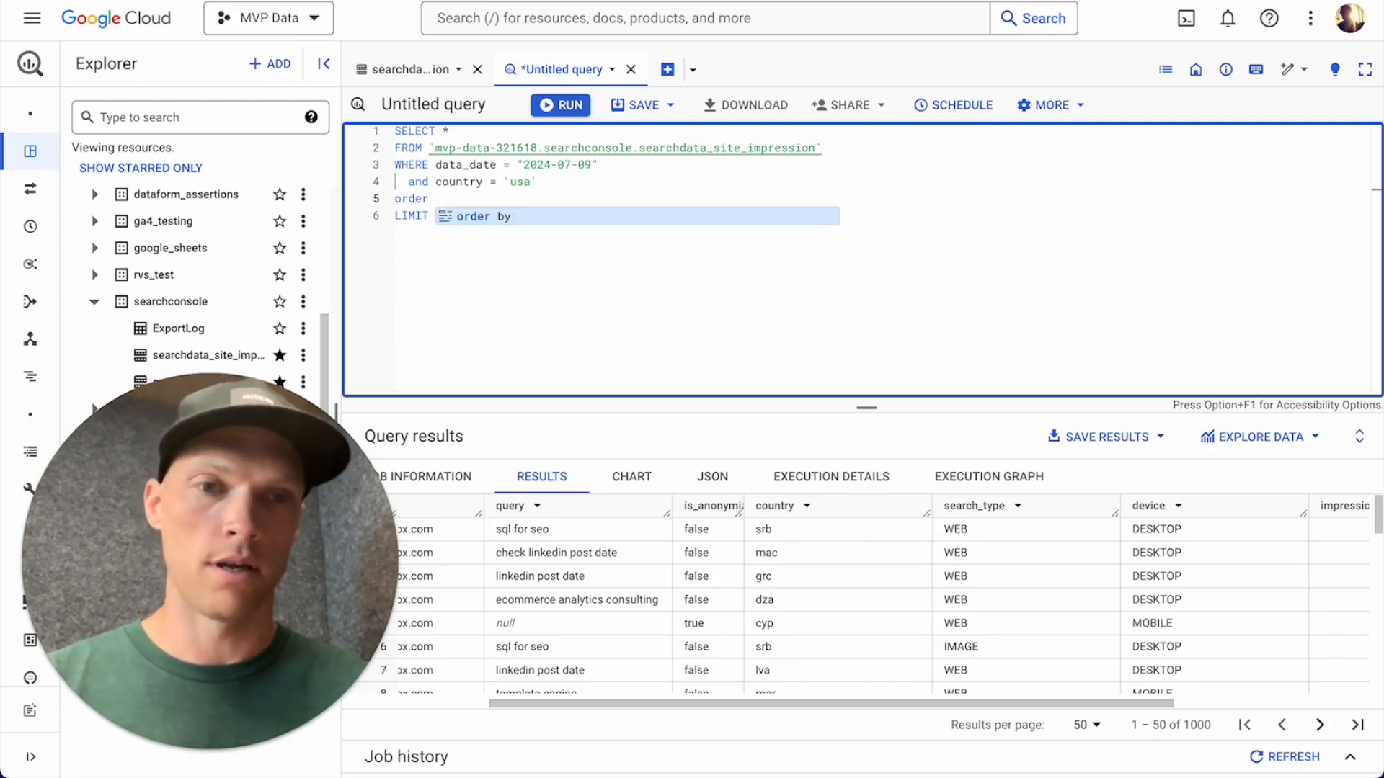
type("by")
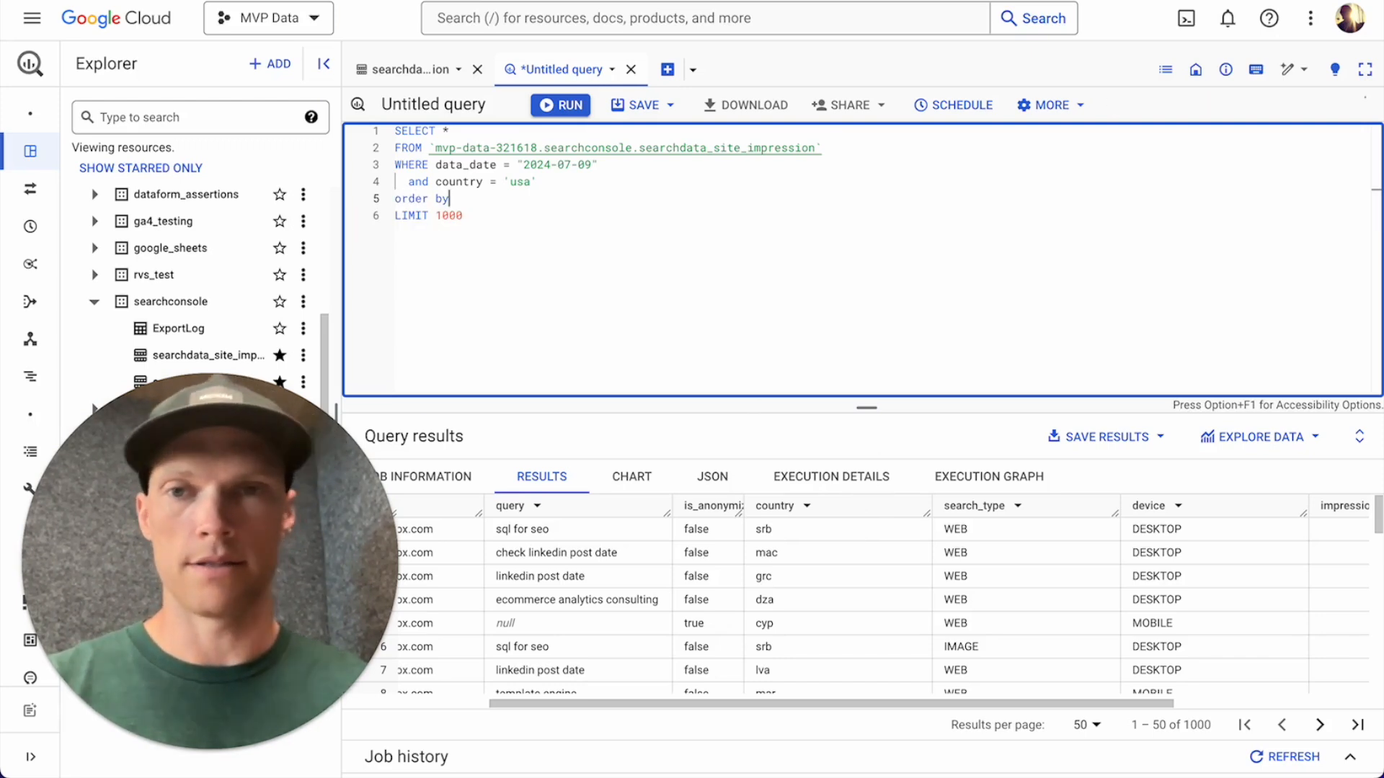
key("BackSpace")
key("BackSpace")
key("BackSpace")
key("alt+shift+Left")
type("order")
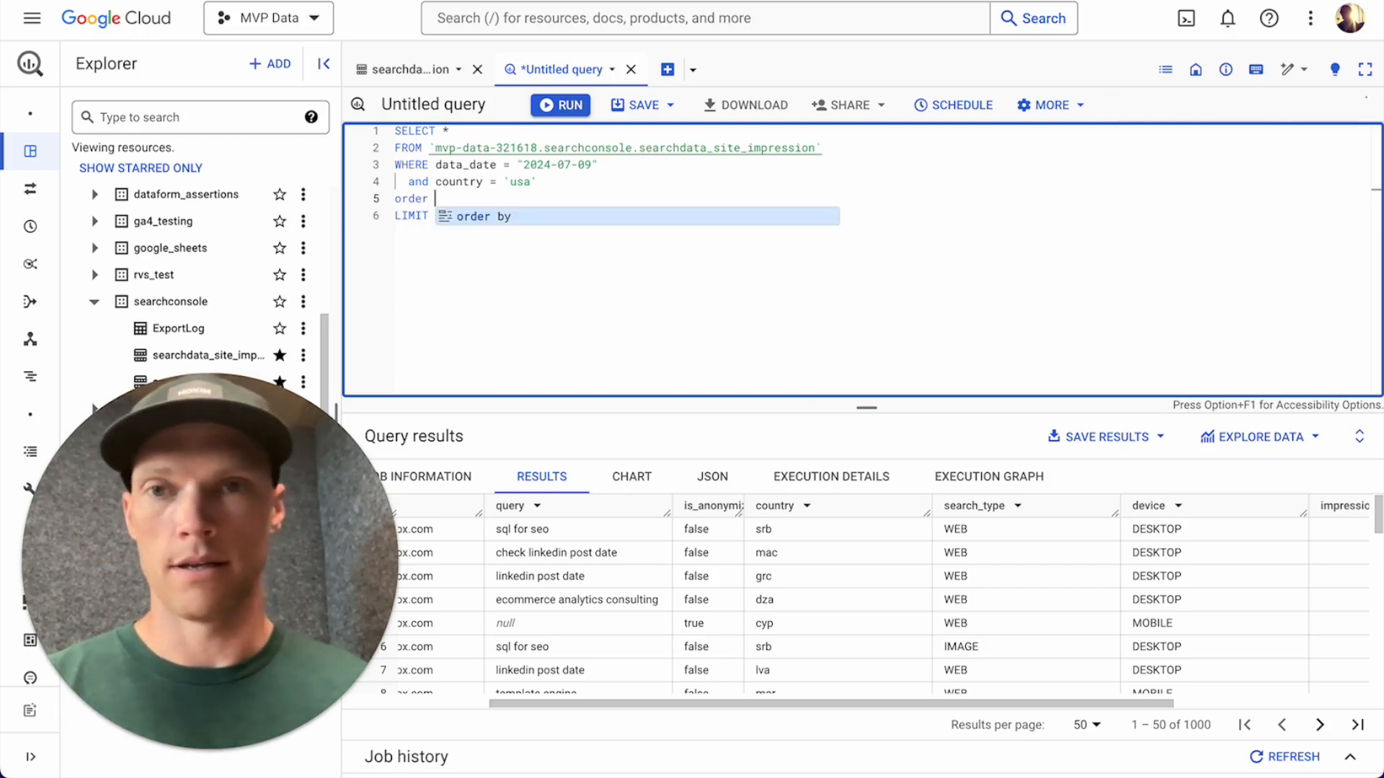
left_click(620, 216)
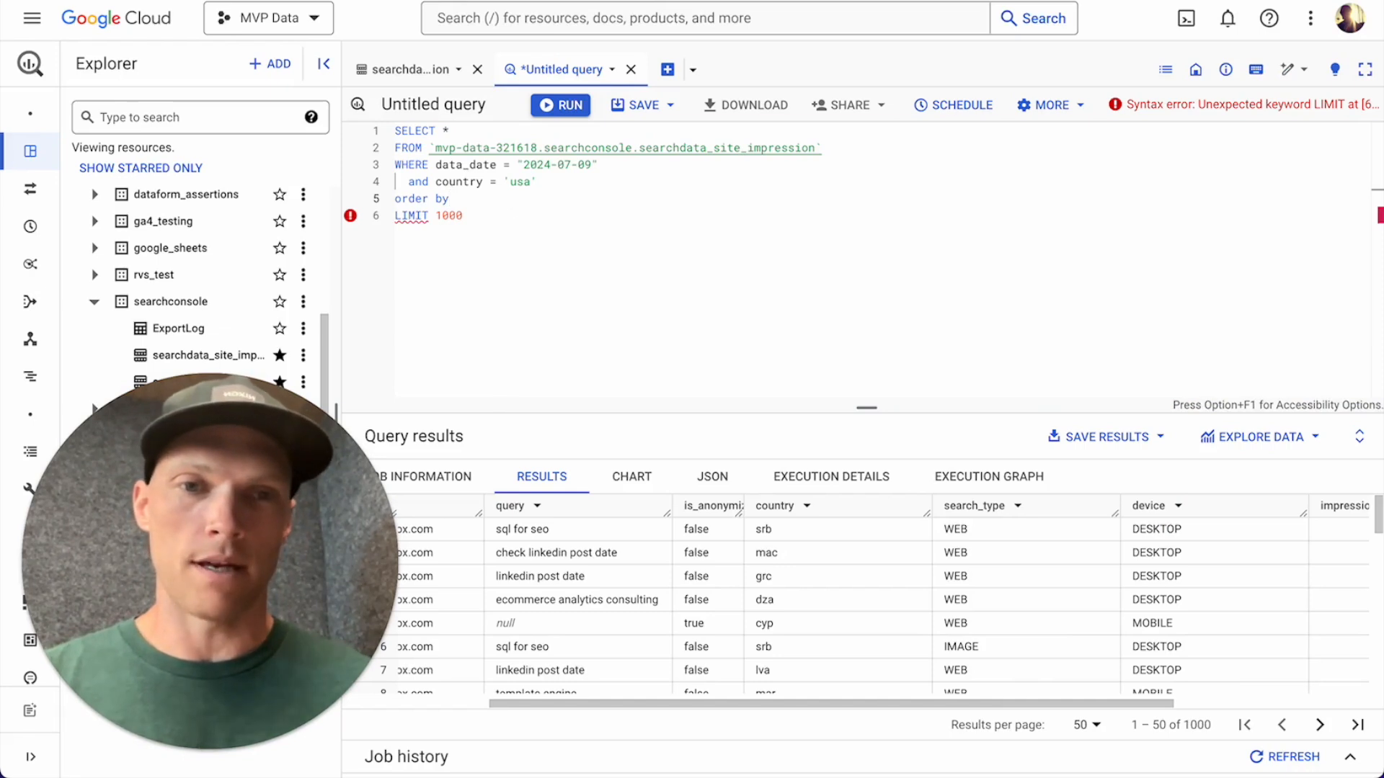
Order the query by impressions desc, run it, and check the impressions and clicks columns of the results
type("impre")
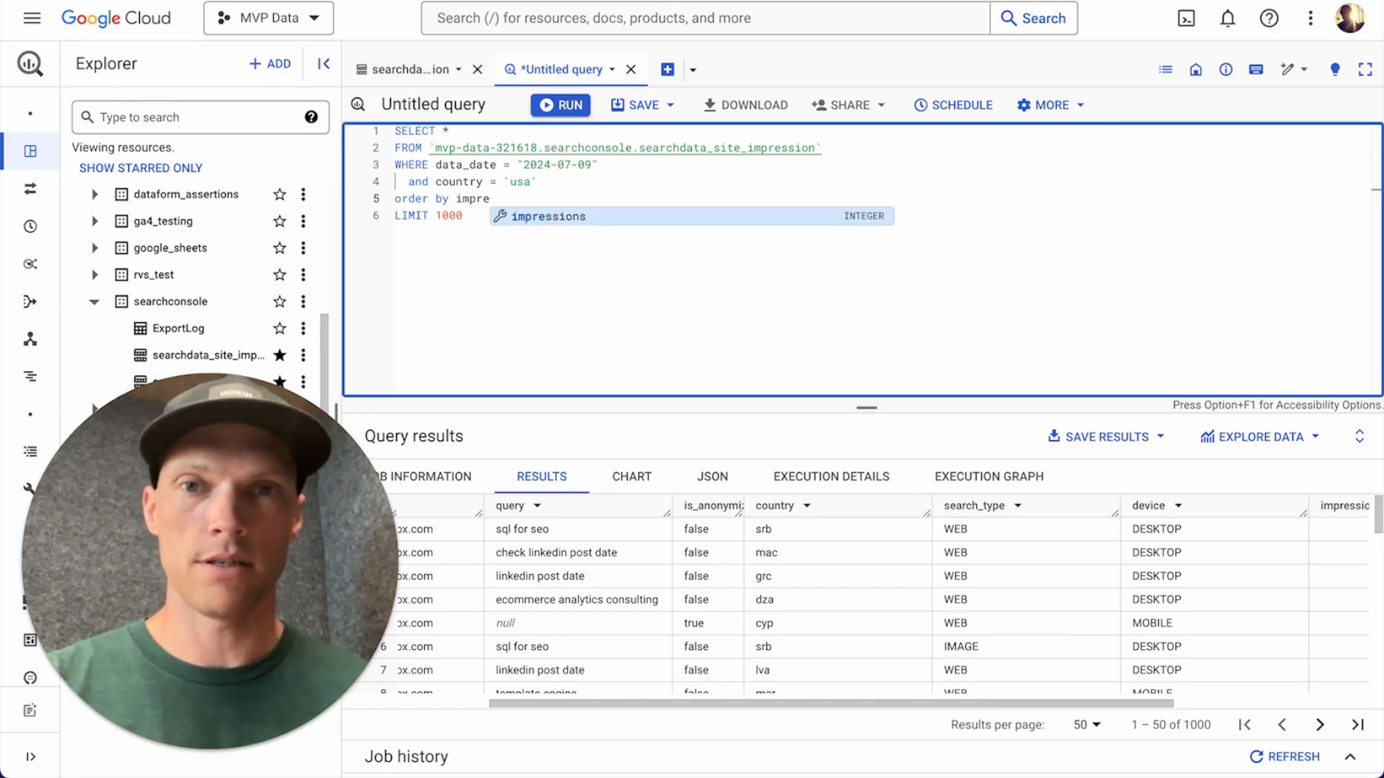
key("Tab")
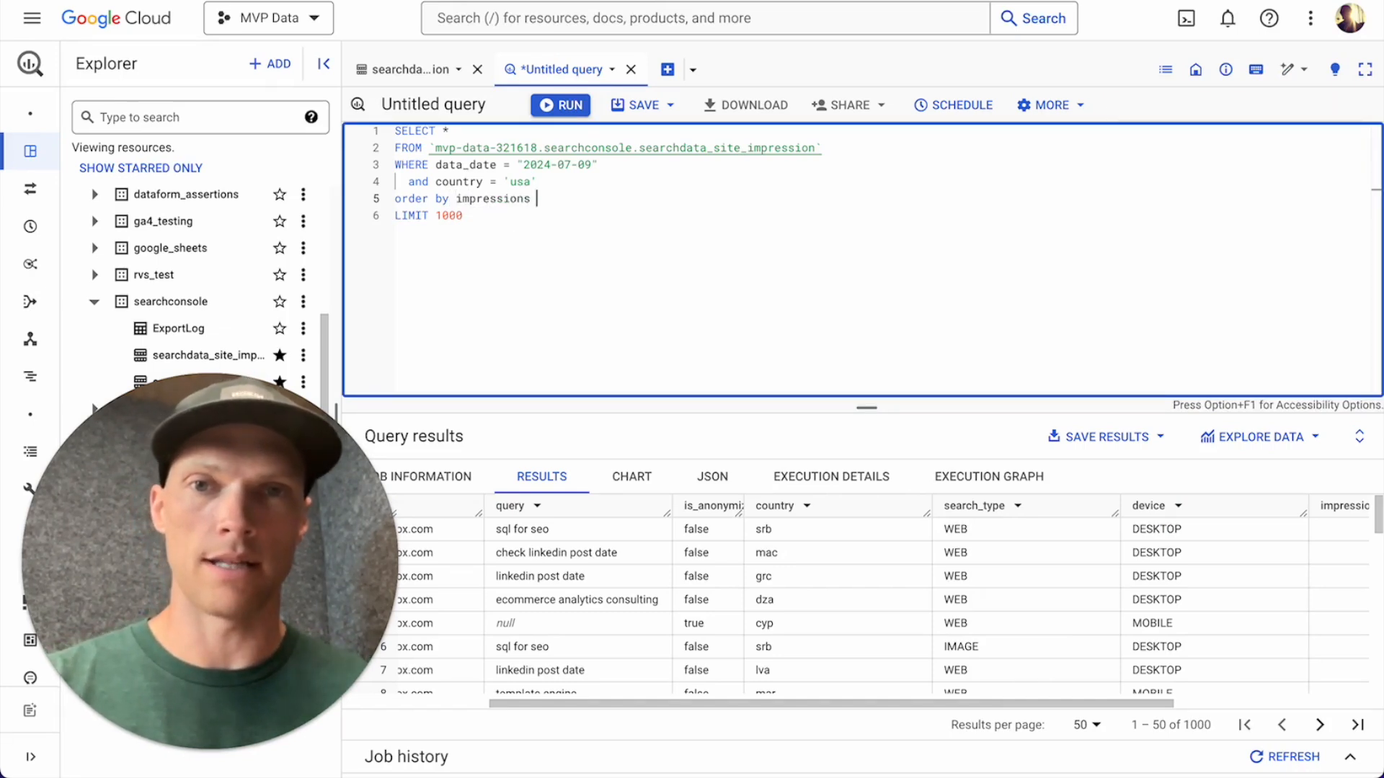
type("desc")
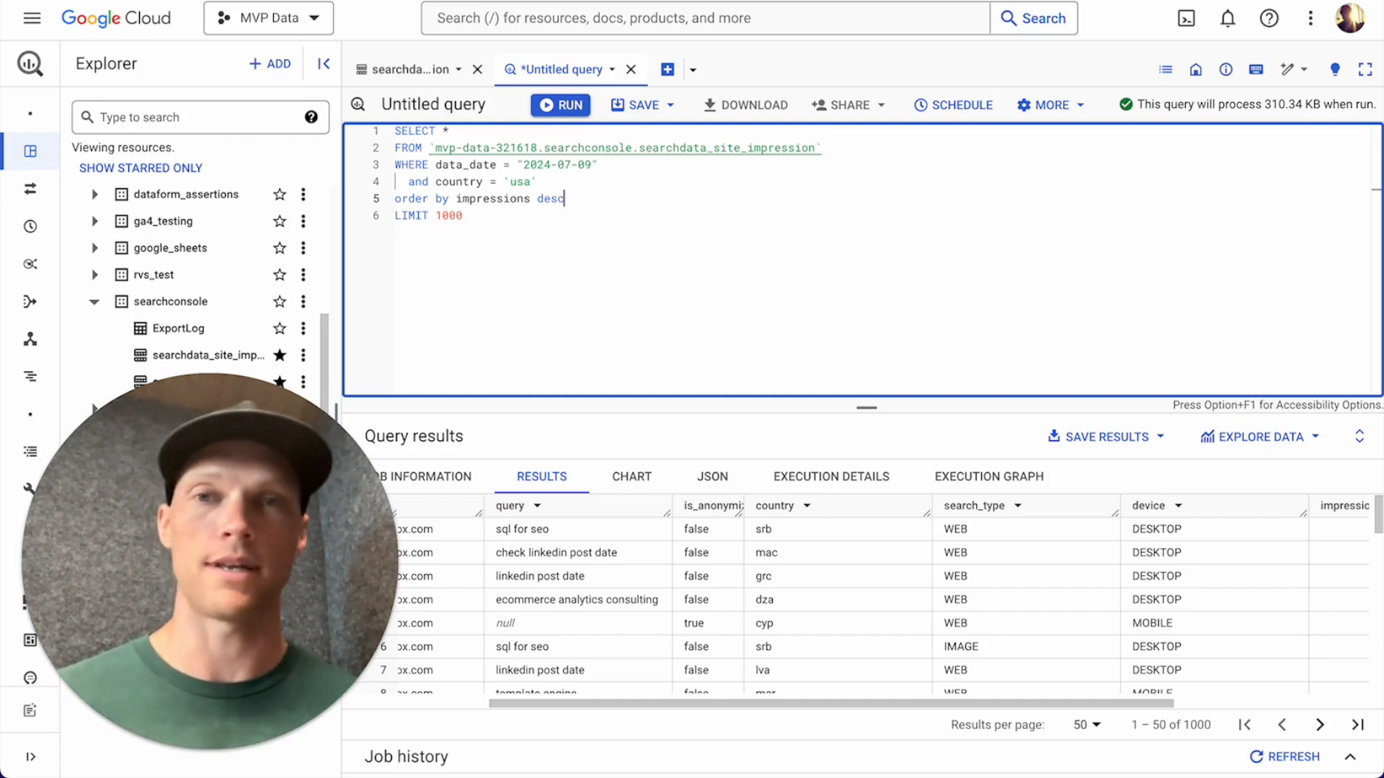
key("super+Return")
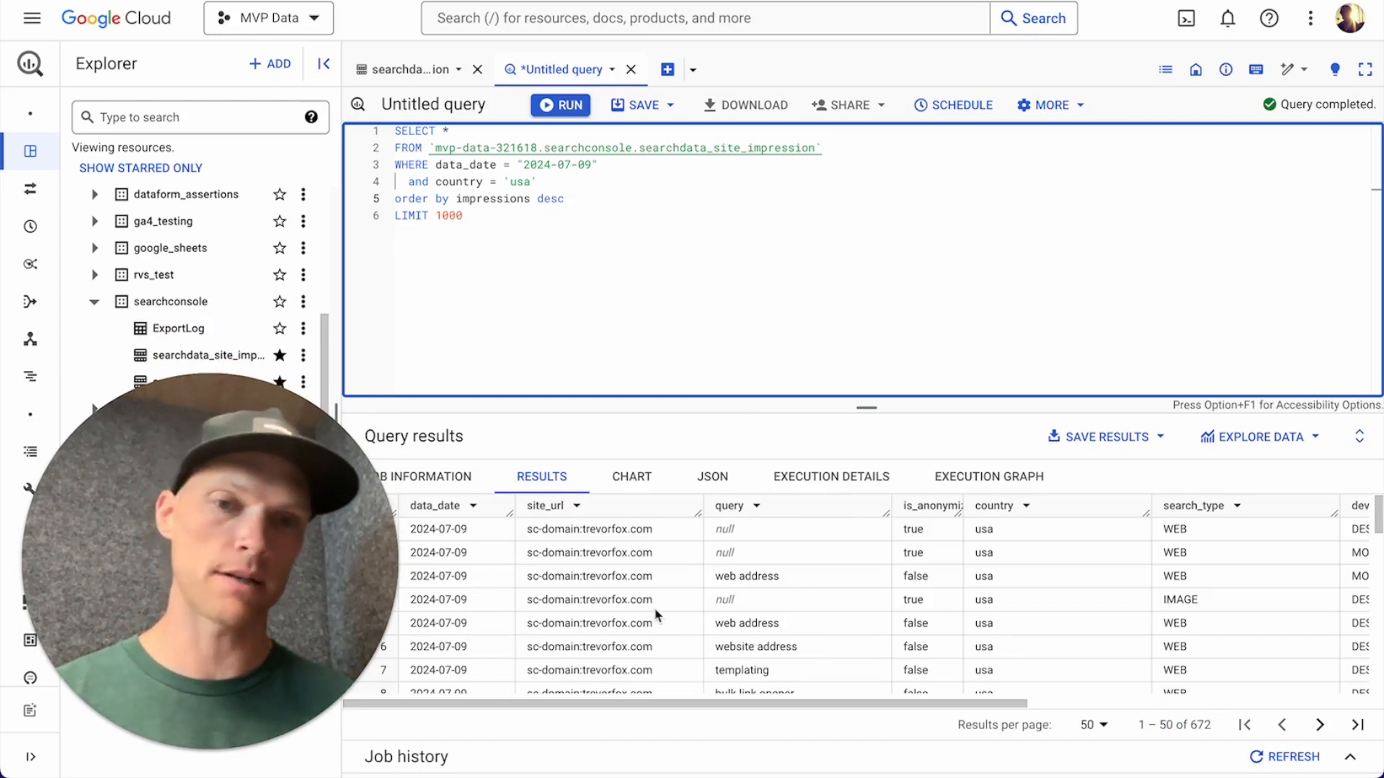
scroll(656, 615, "right", 2)
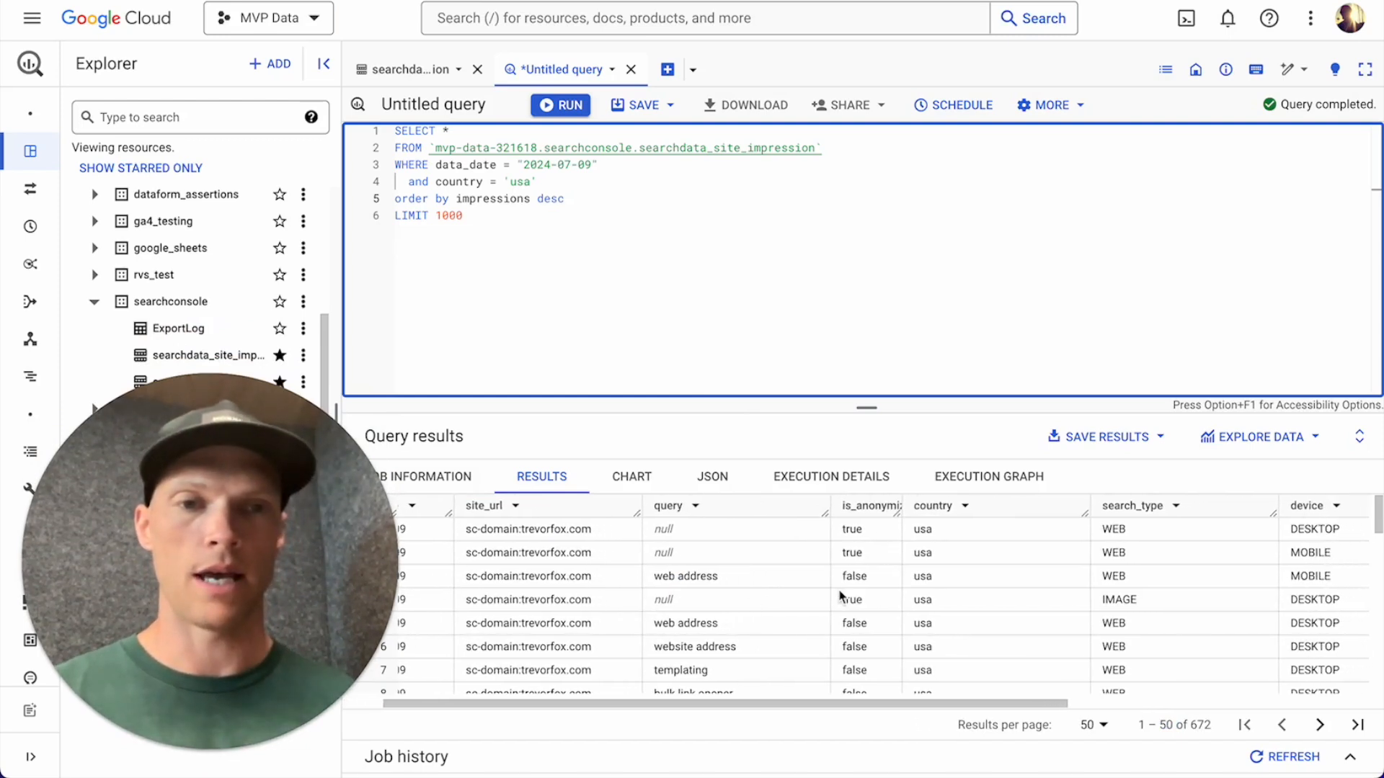
scroll(840, 597, "right", 5)
scroll(839, 596, "right", 6)
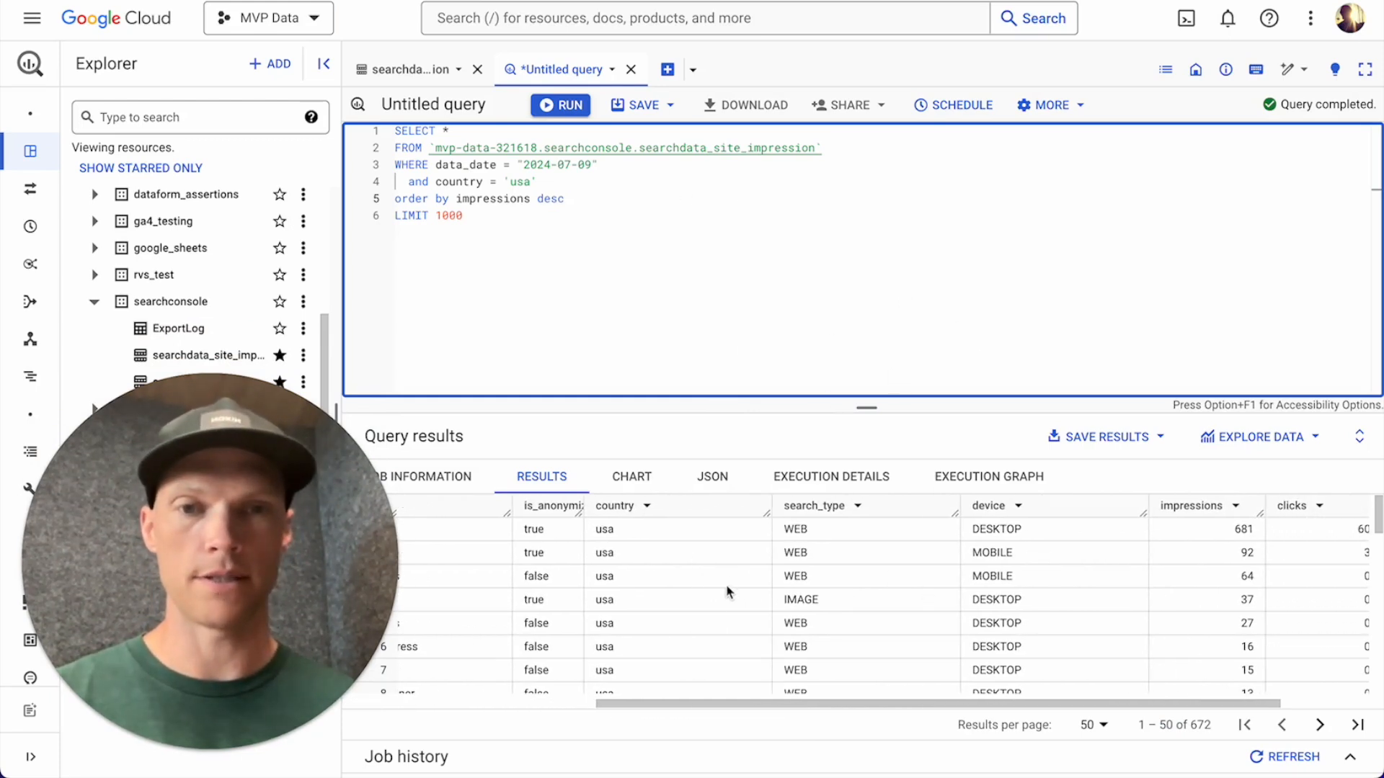
Add a condition below the country filter that restricts search_type to 'WEB'
left_click(585, 181)
key("Return")
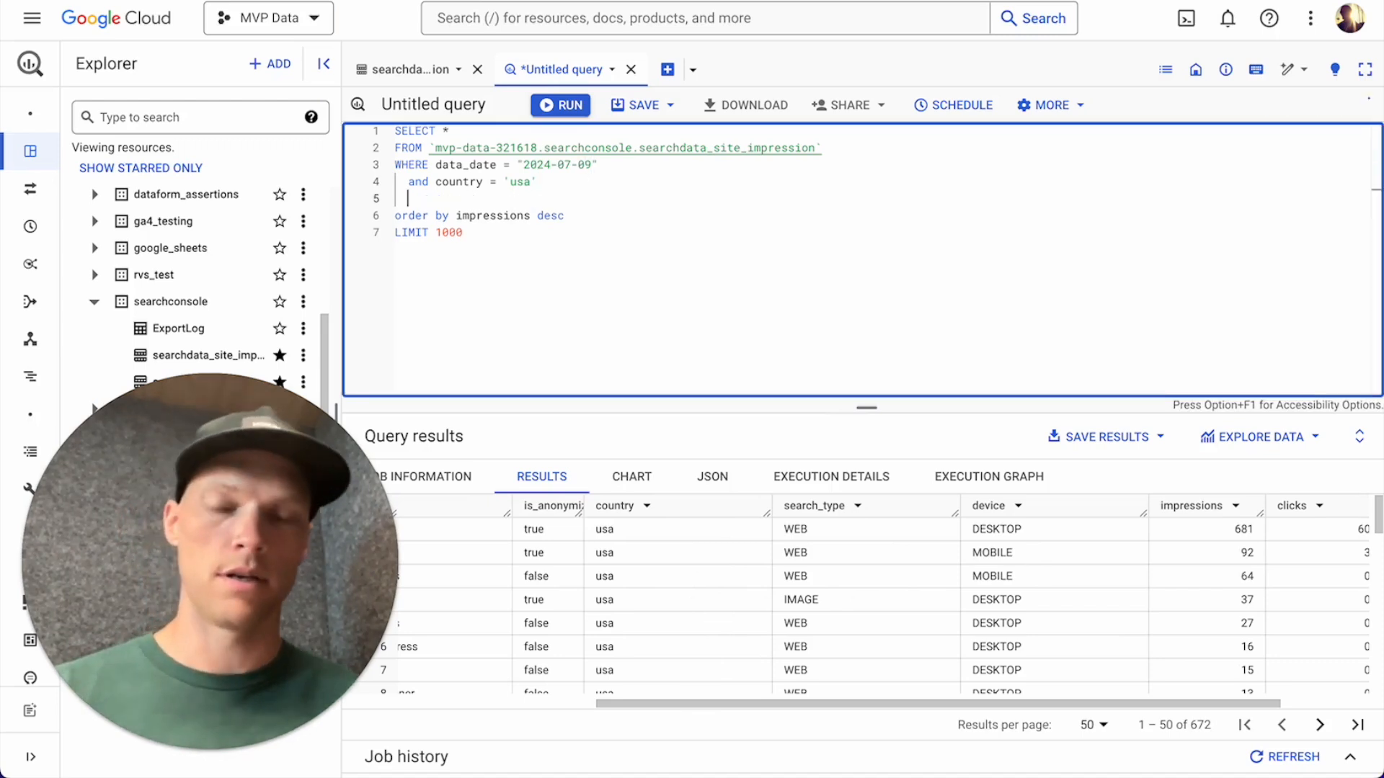
type("and search_tup")
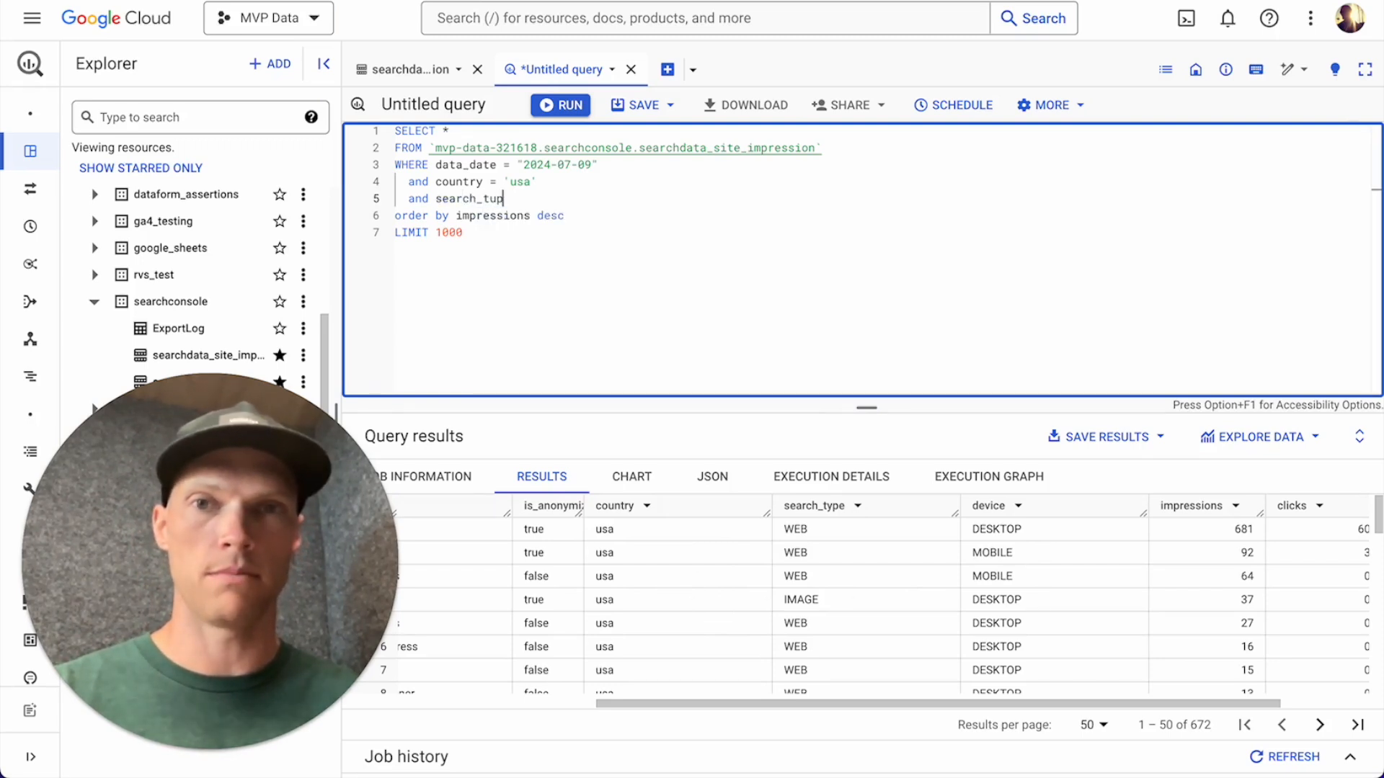
key("BackSpace")
type("ype")
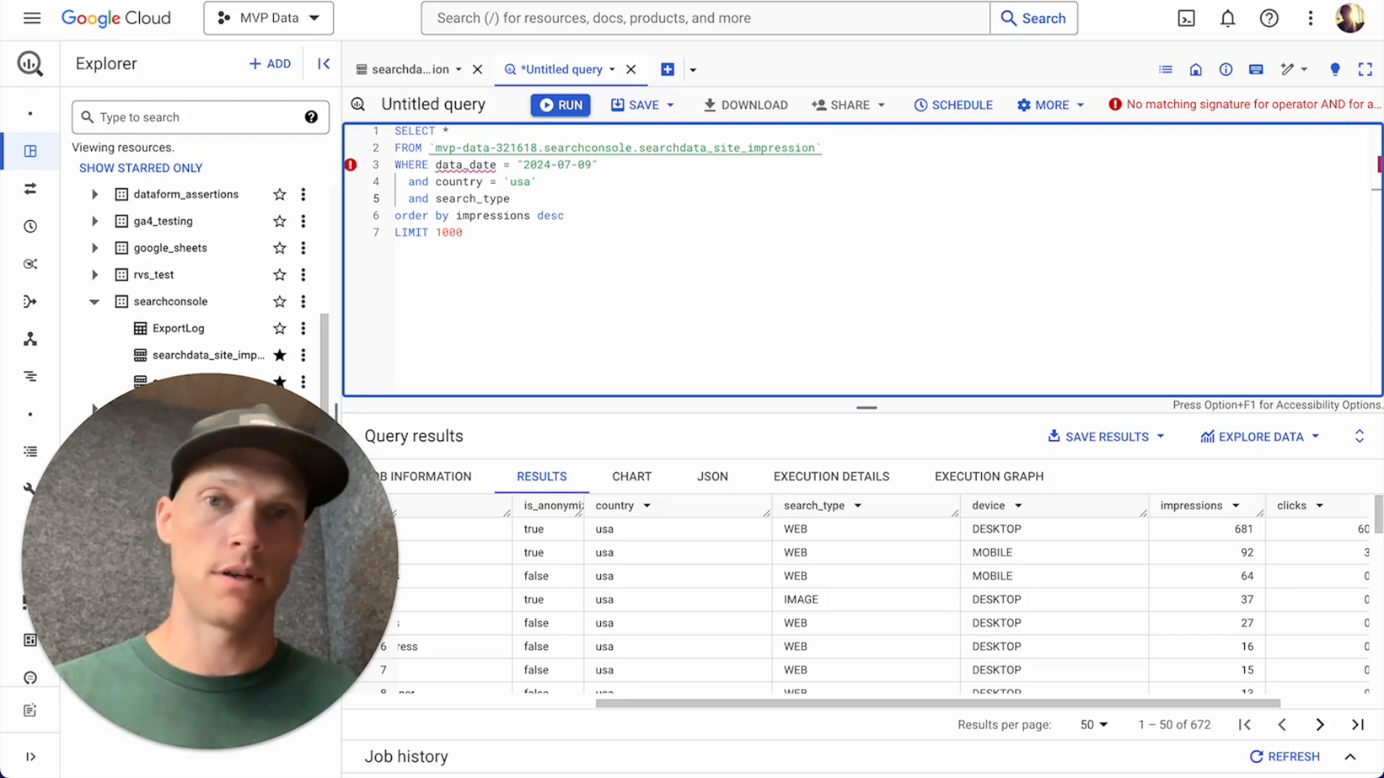
type("=")
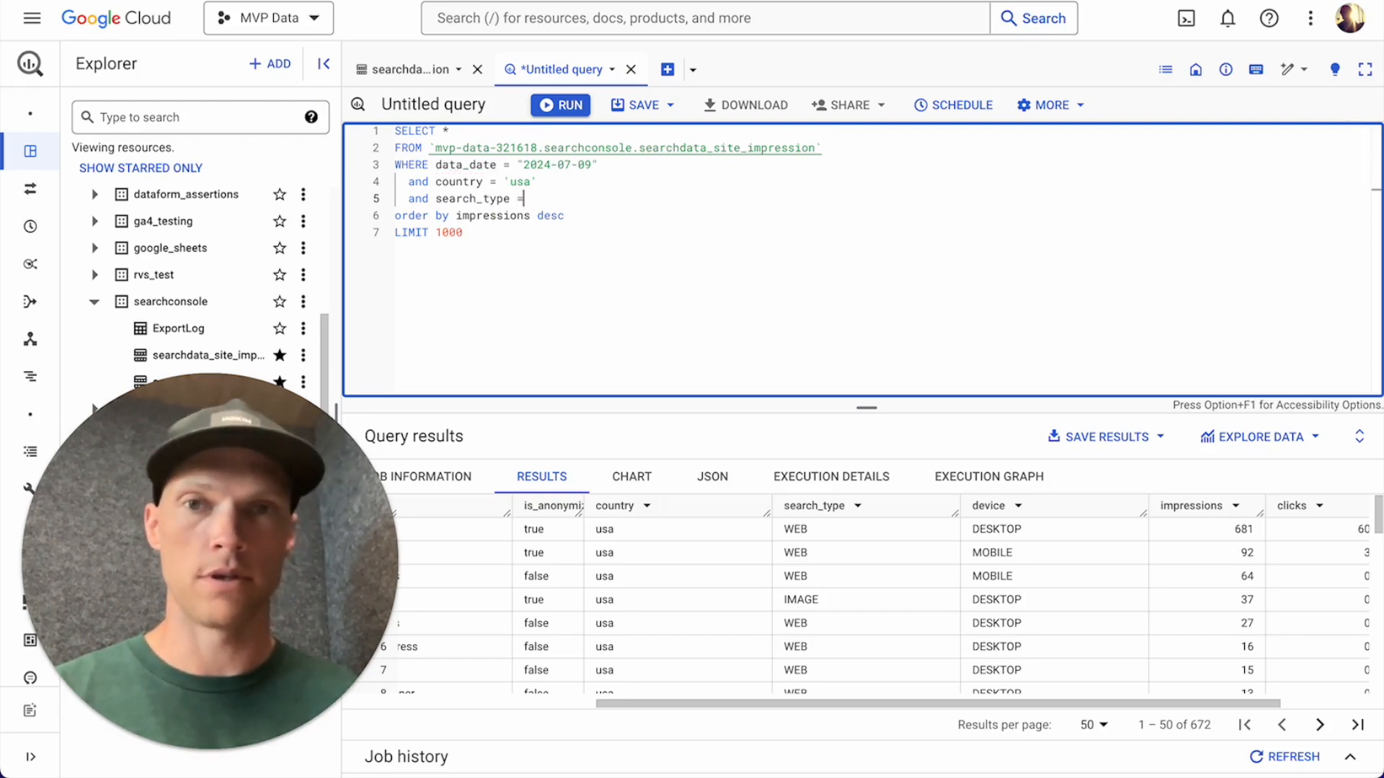
type(" 'WEB")
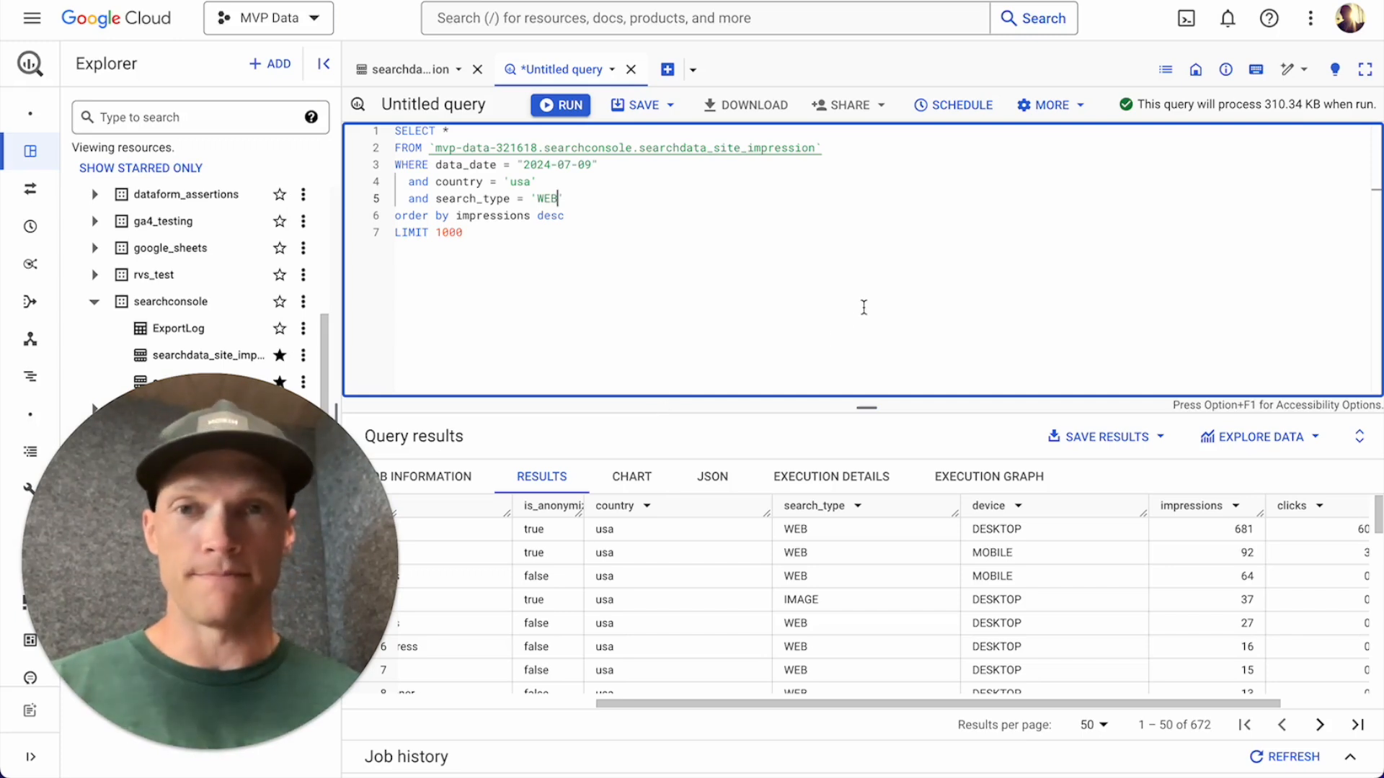
left_click(774, 213)
left_click(732, 191)
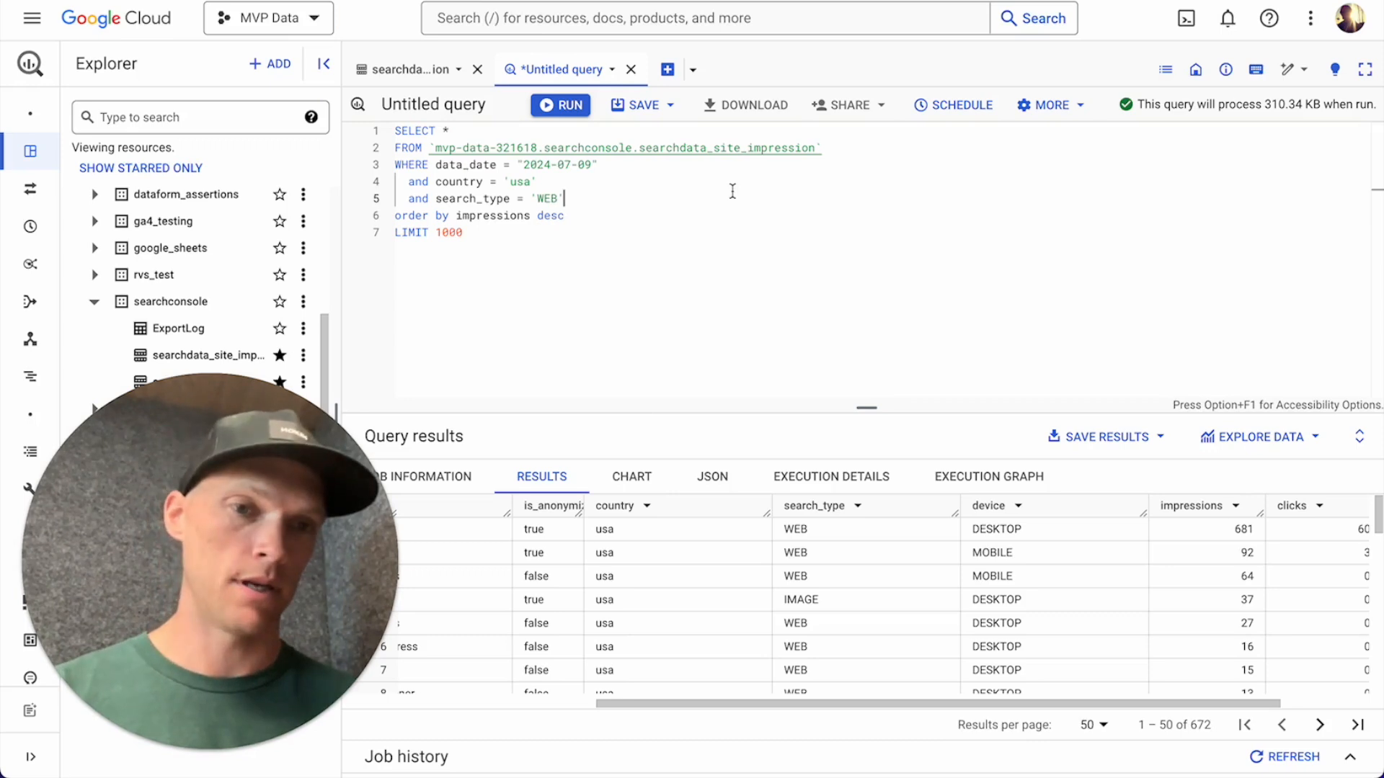
Run the query with the search_type filter and check the search_type and device columns of the results
scroll(1014, 526, "right", 2)
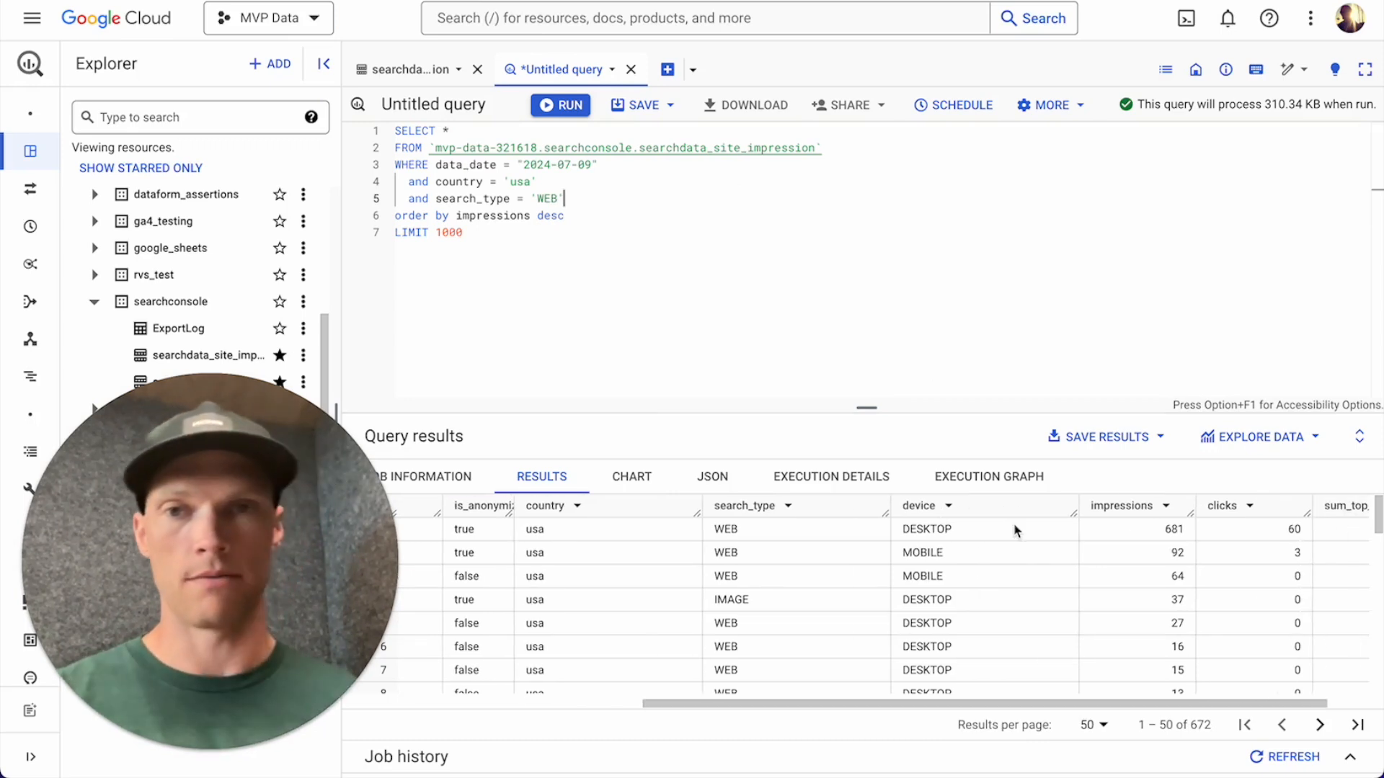
key("super+Return")
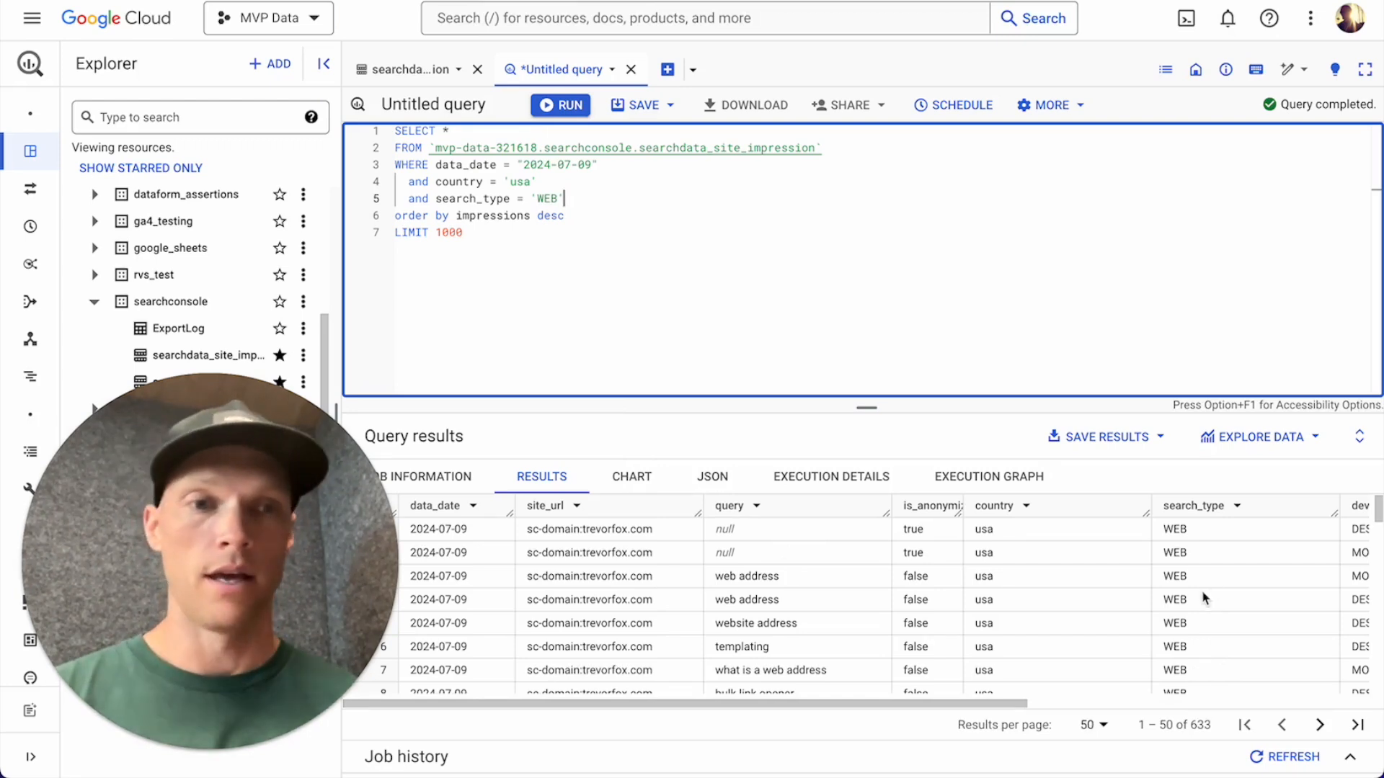
scroll(1198, 598, "right", 3)
scroll(1203, 597, "right", 1)
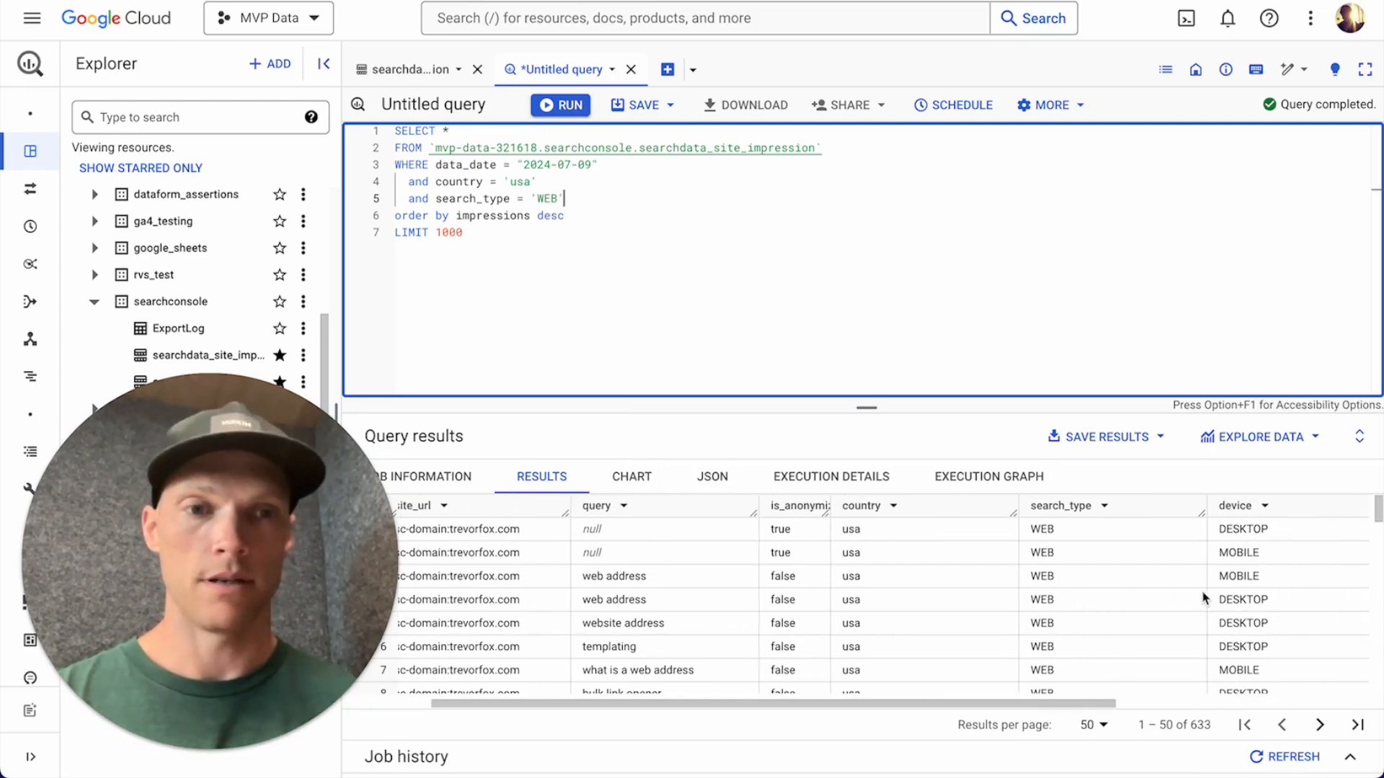
scroll(1200, 590, "right", 3)
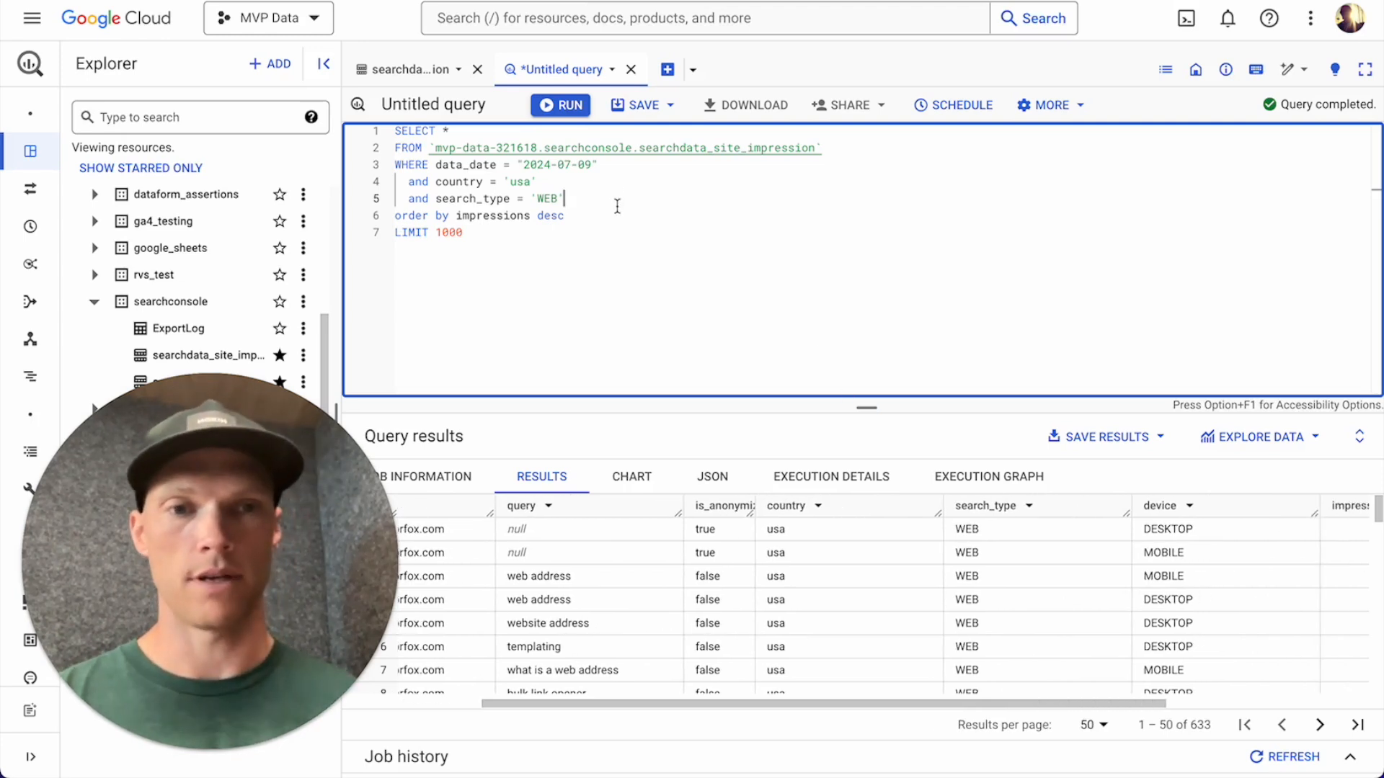
Add a condition below the search_type filter that restricts device to 'DESKTOP'
key("Return")
type("and deiv")
type("ice")
type(" = 'DESKTP")
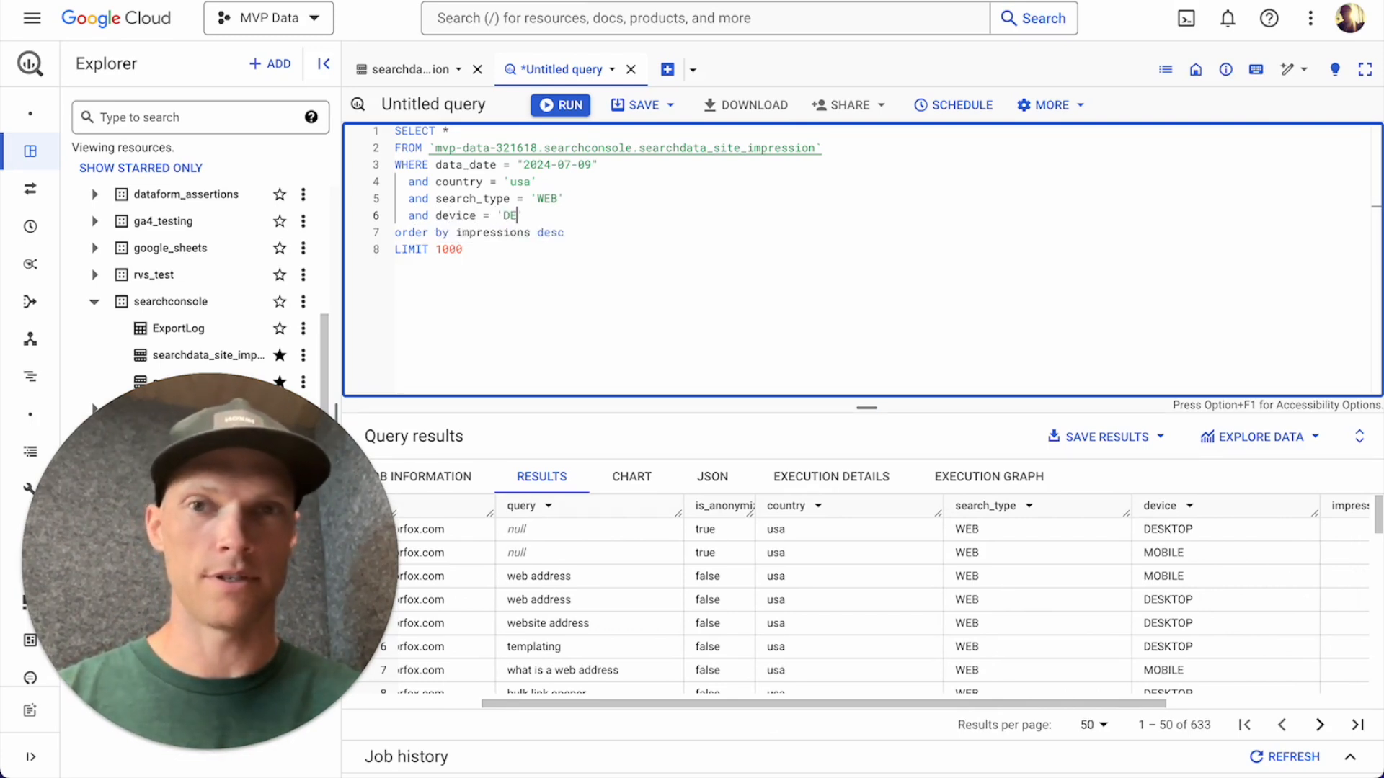
key("BackSpace")
type("OP")
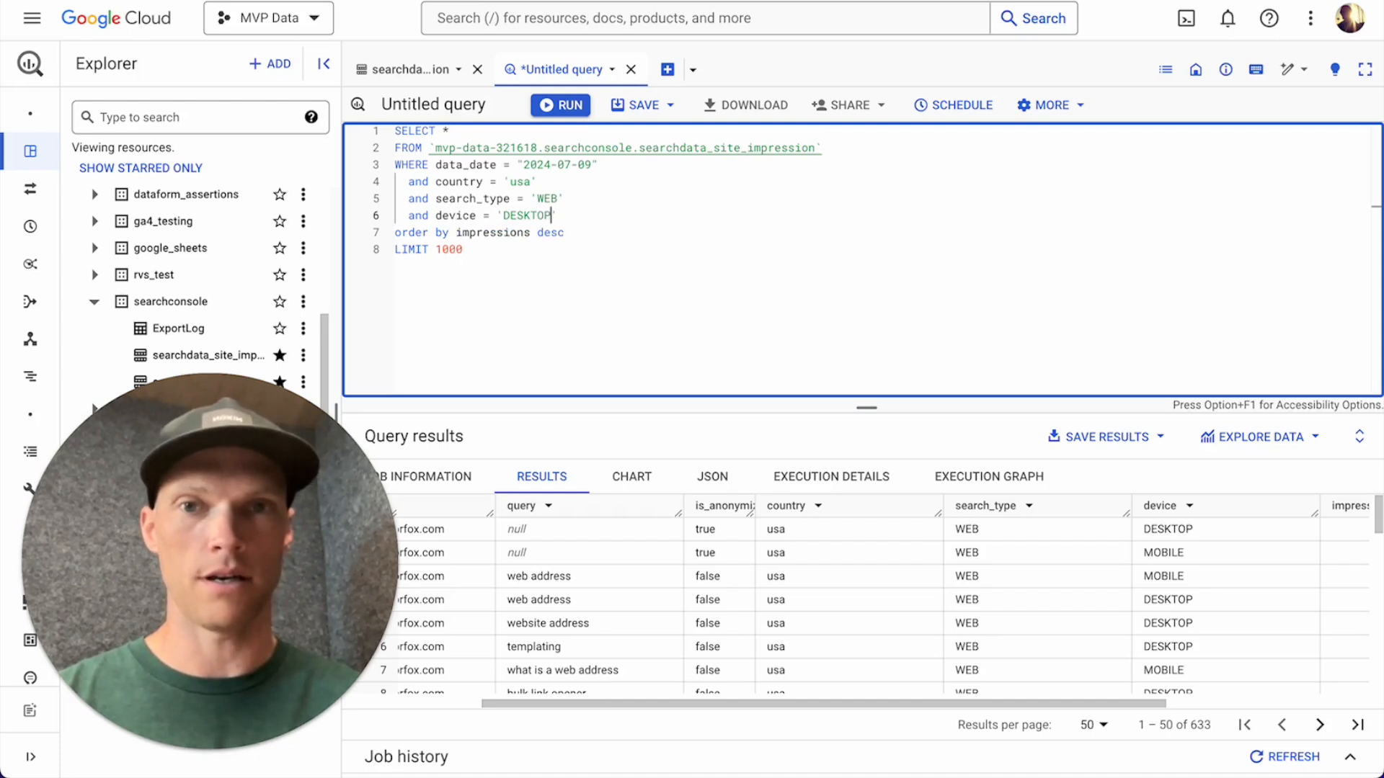
Run the query with the device filter and review the result rows' query, impressions and clicks columns
key("super+Return")
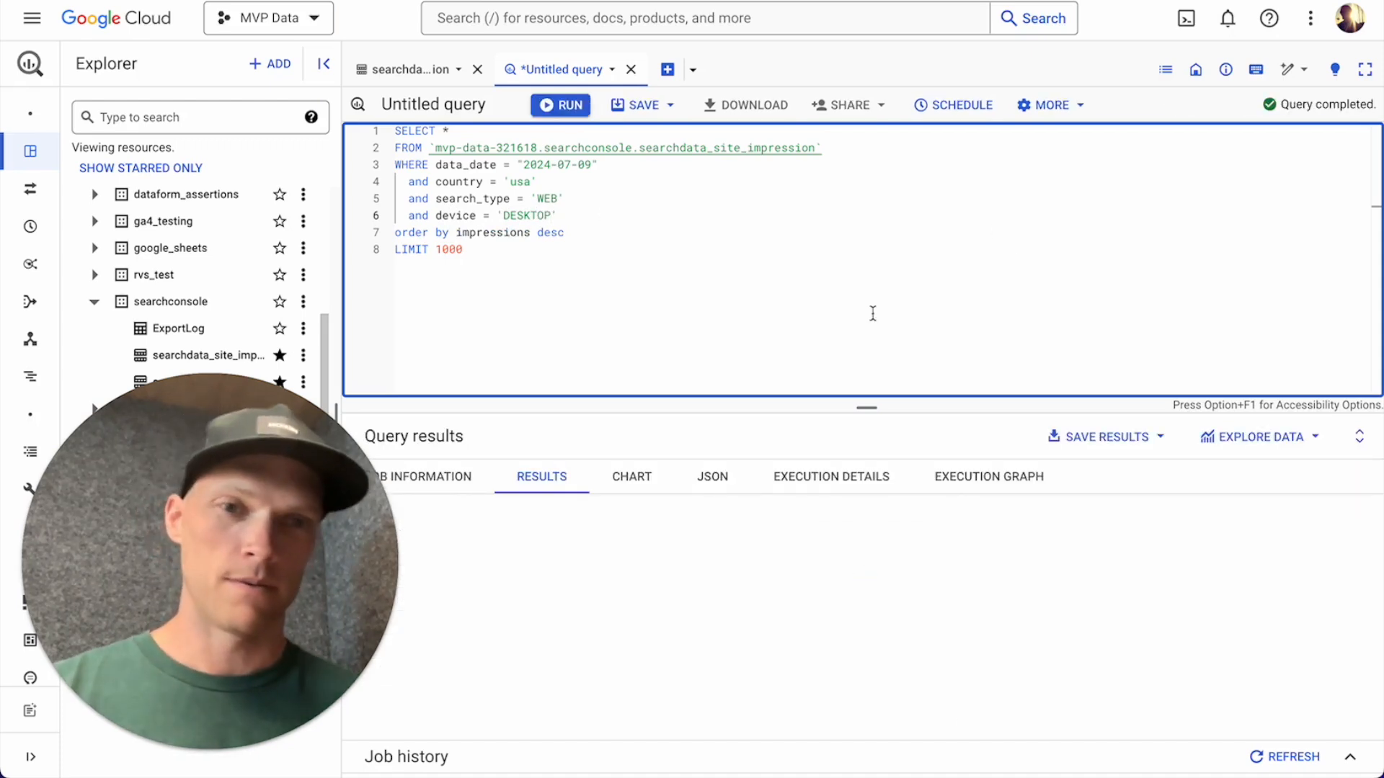
scroll(975, 568, "right", 8)
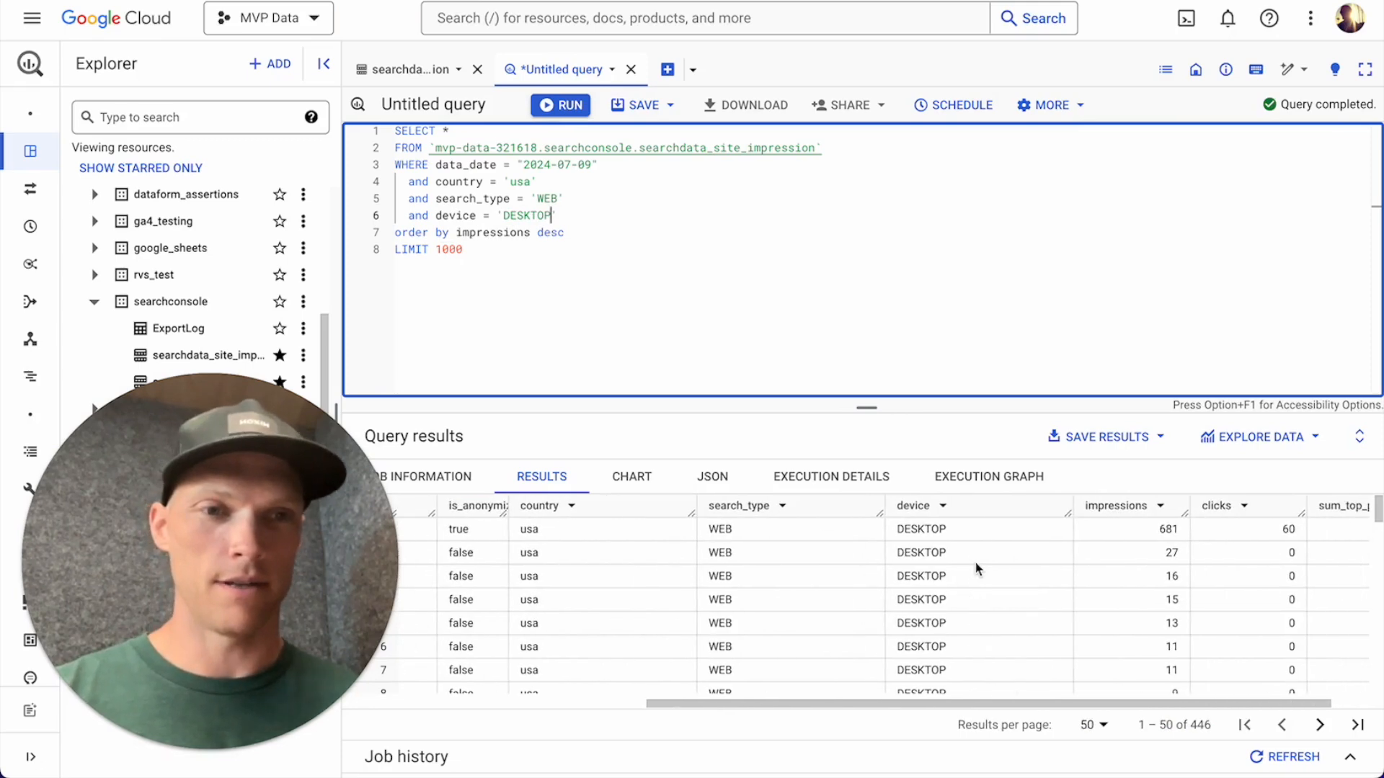
scroll(975, 562, "left", 10)
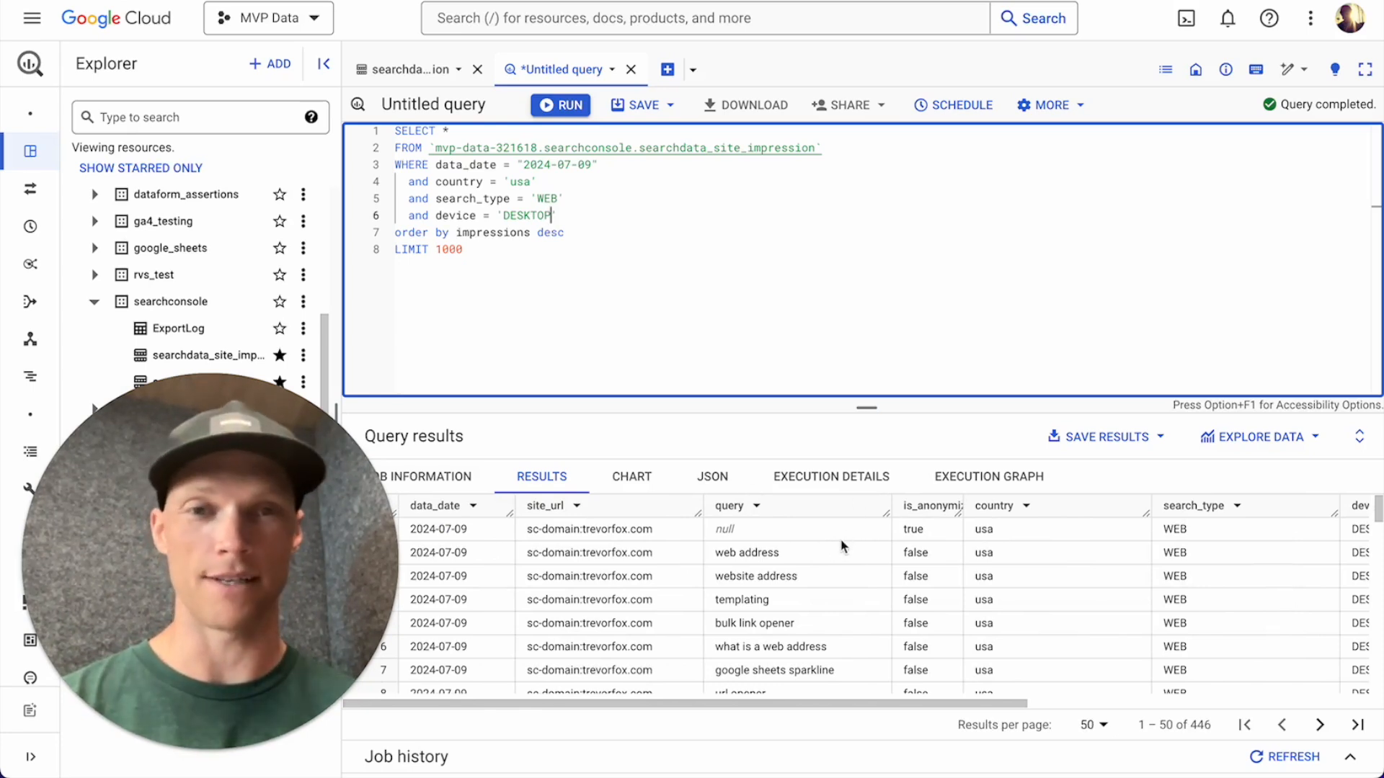
scroll(842, 546, "right", 5)
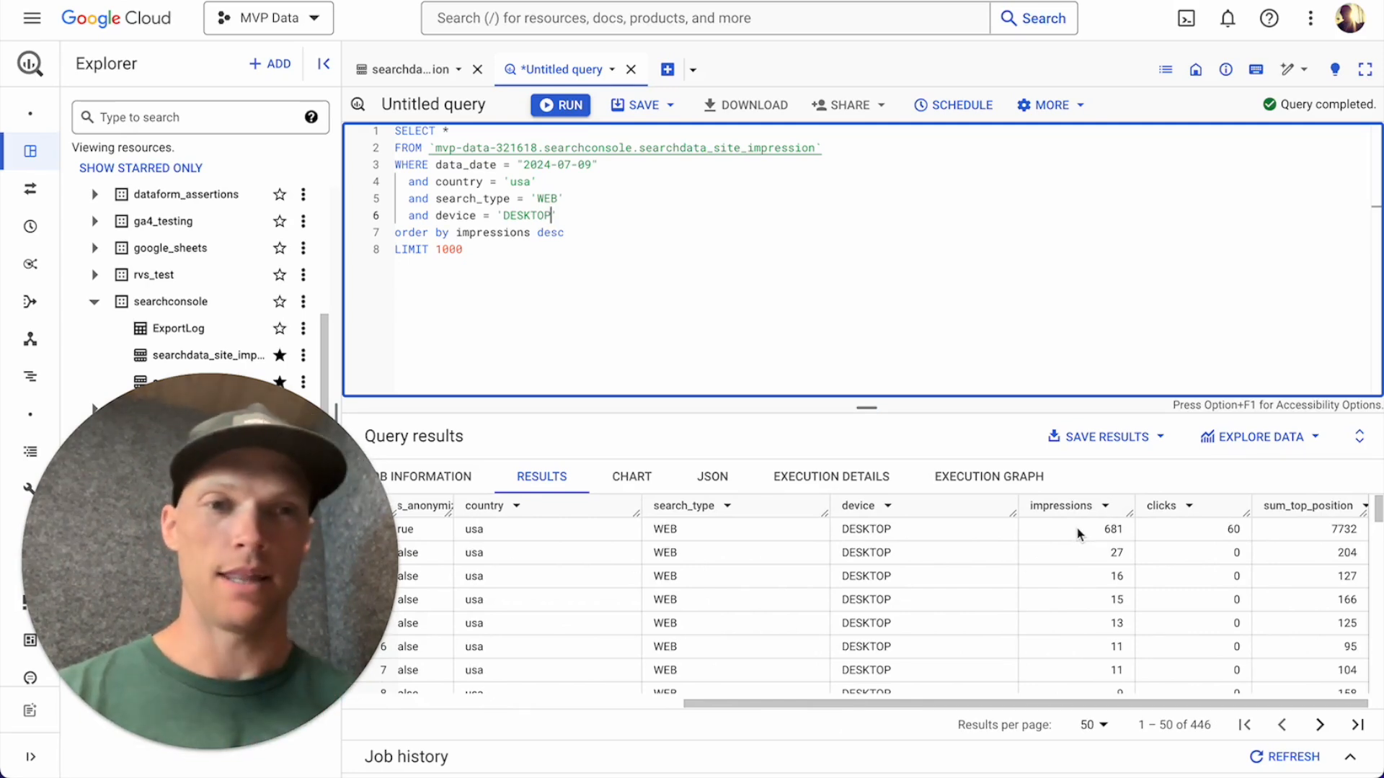
scroll(1190, 539, "down", 10)
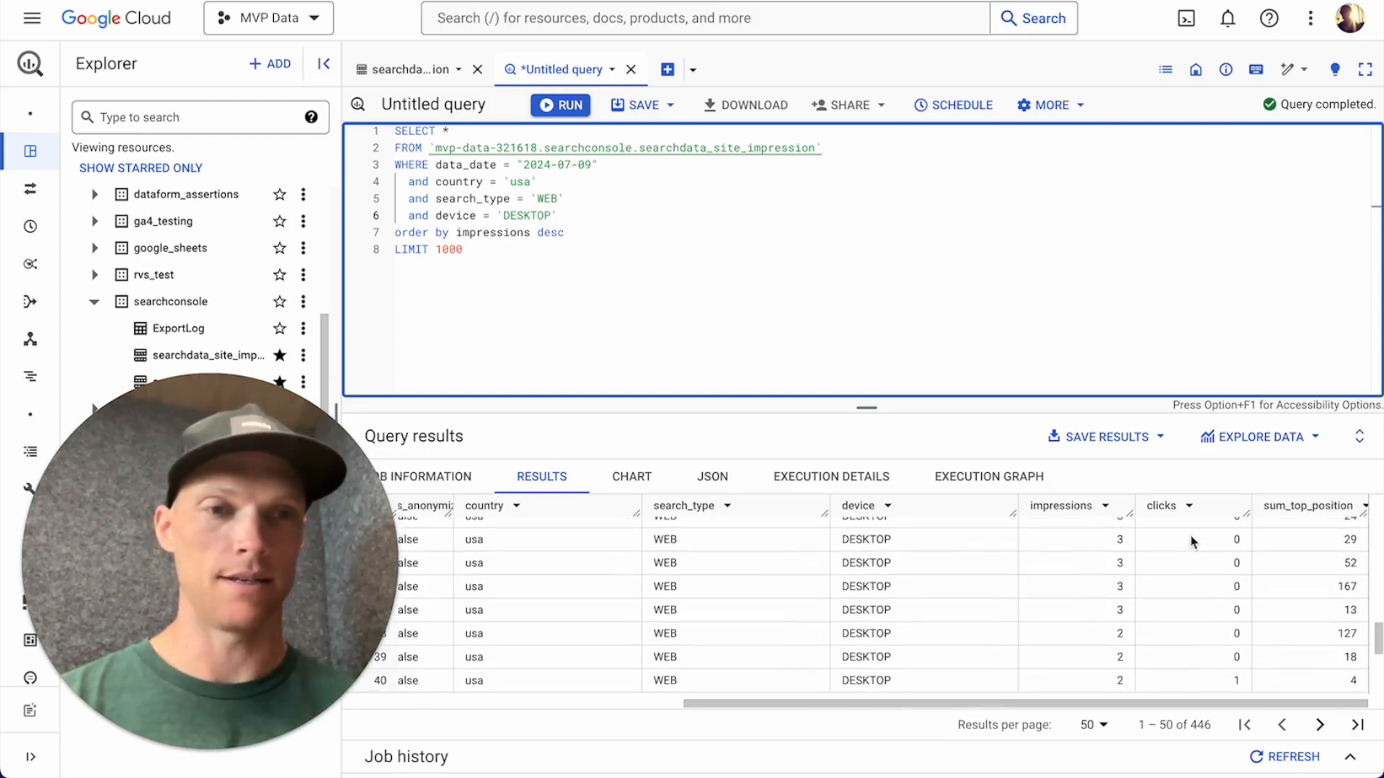
scroll(1178, 631, "up", 10)
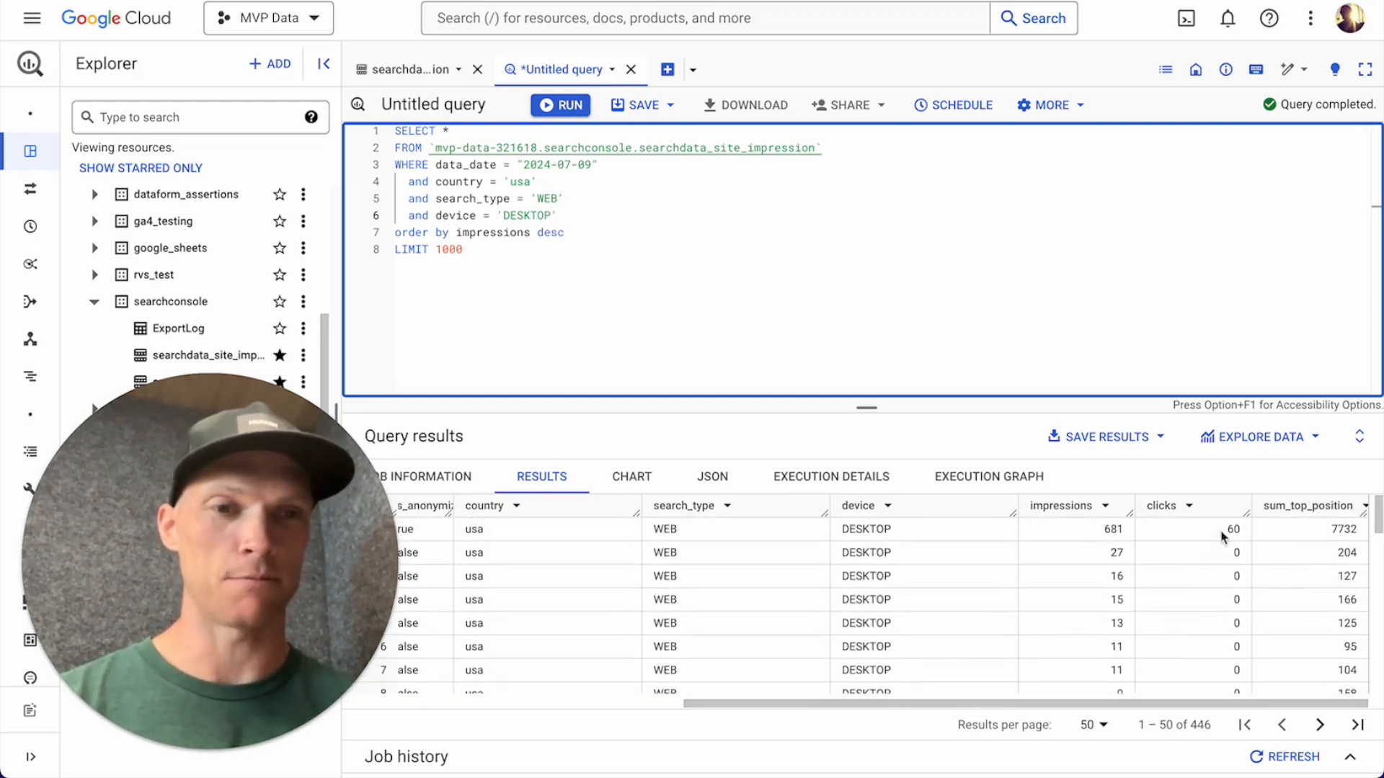
Sort the result rows by clicks in descending order and view their query column
left_click(1189, 505)
left_click(1207, 570)
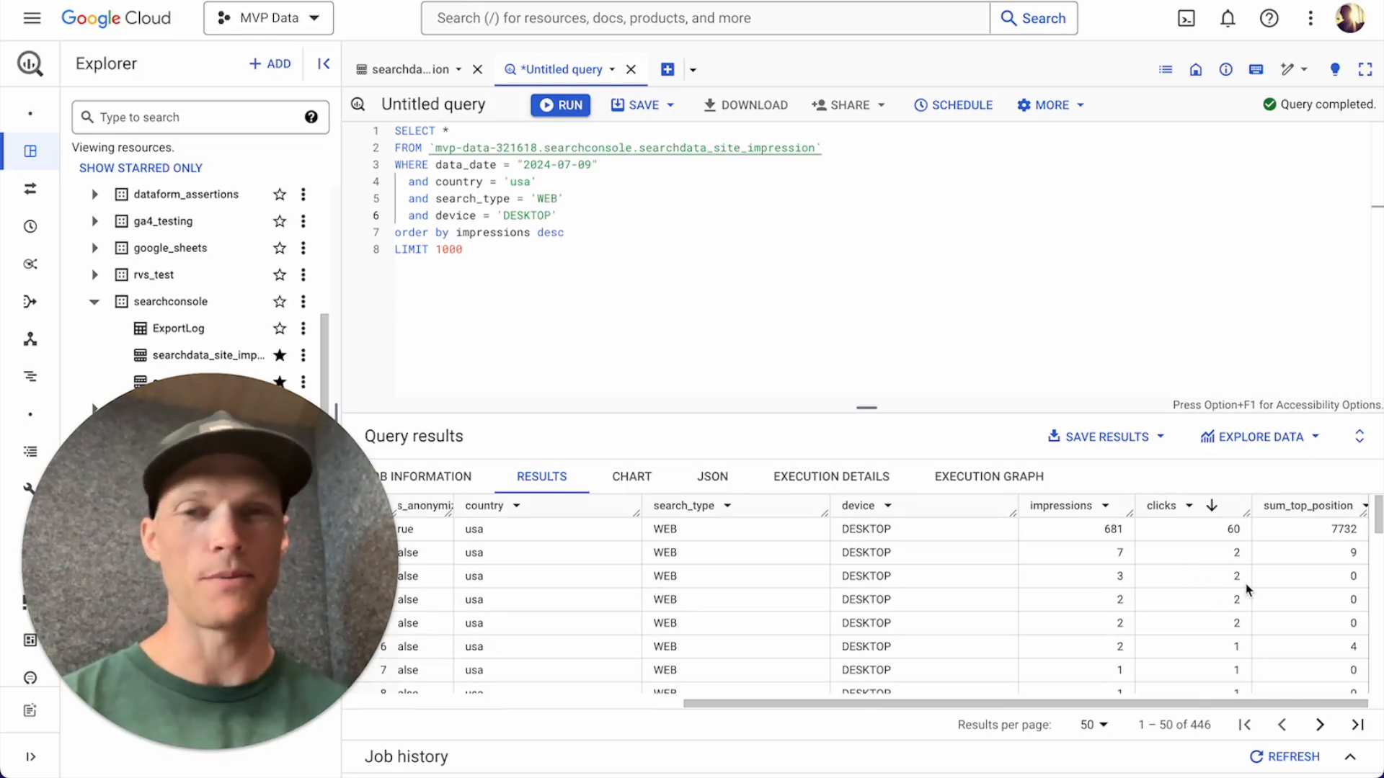
scroll(1248, 590, "left", 10)
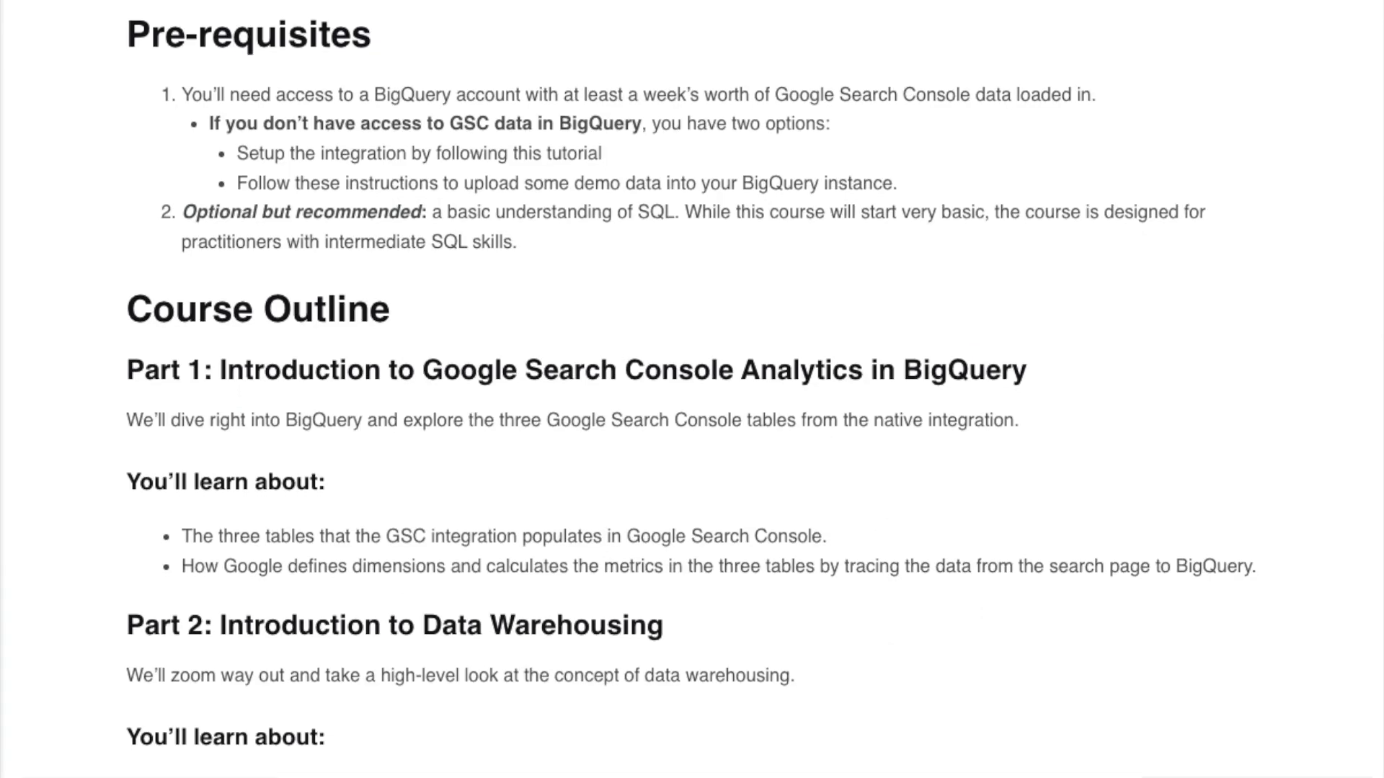
Read through the course outline on the course web page, from Part 1 to Part 4
scroll(691, 389, "down", 3)
scroll(692, 389, "down", 5)
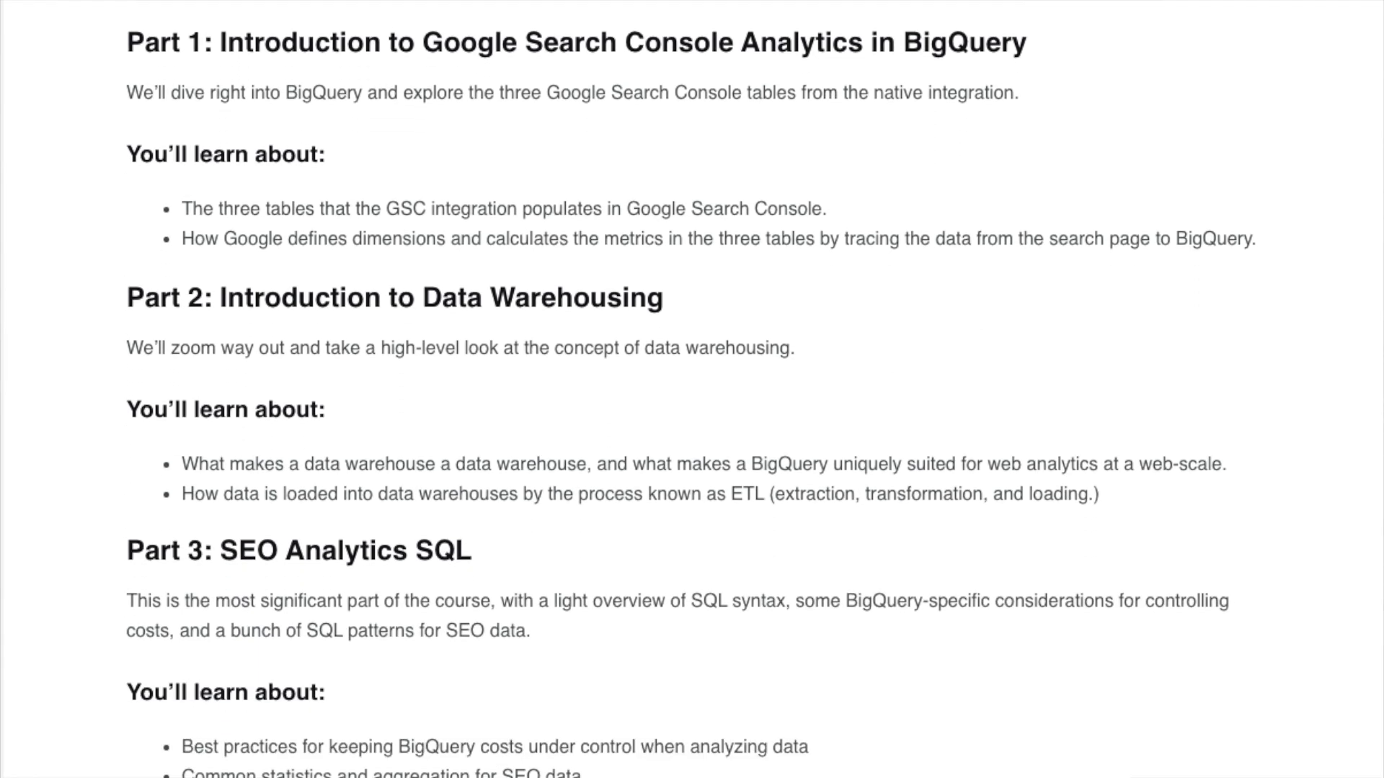
scroll(692, 389, "down", 2)
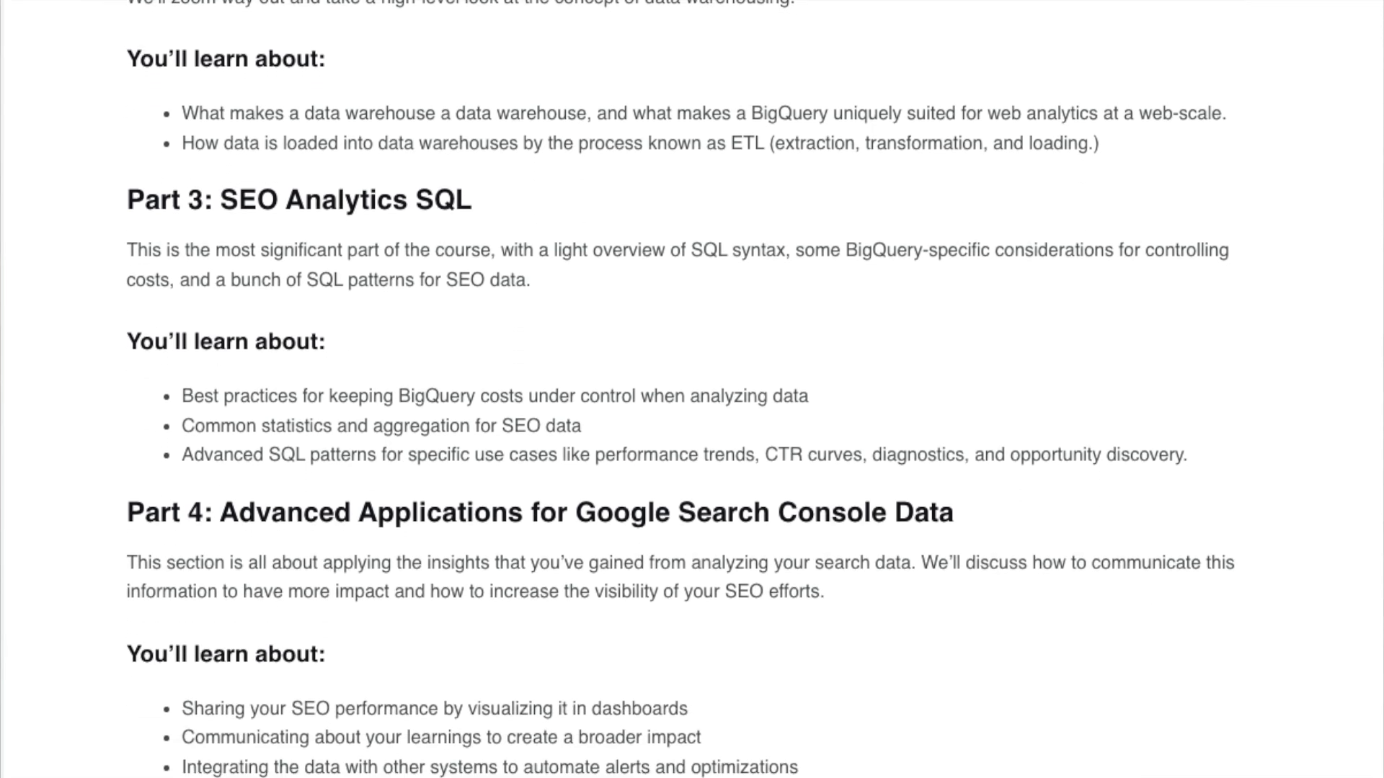